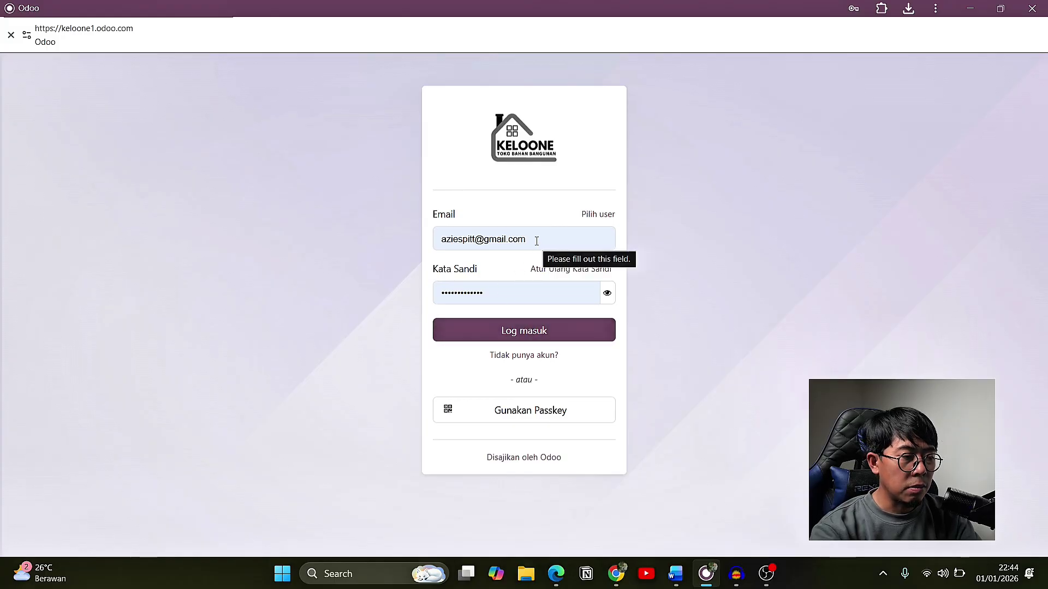
Log in with the prefilled credentials and start a new quotation in the Penjualan app for customer Lionel Messi.
click(519, 333)
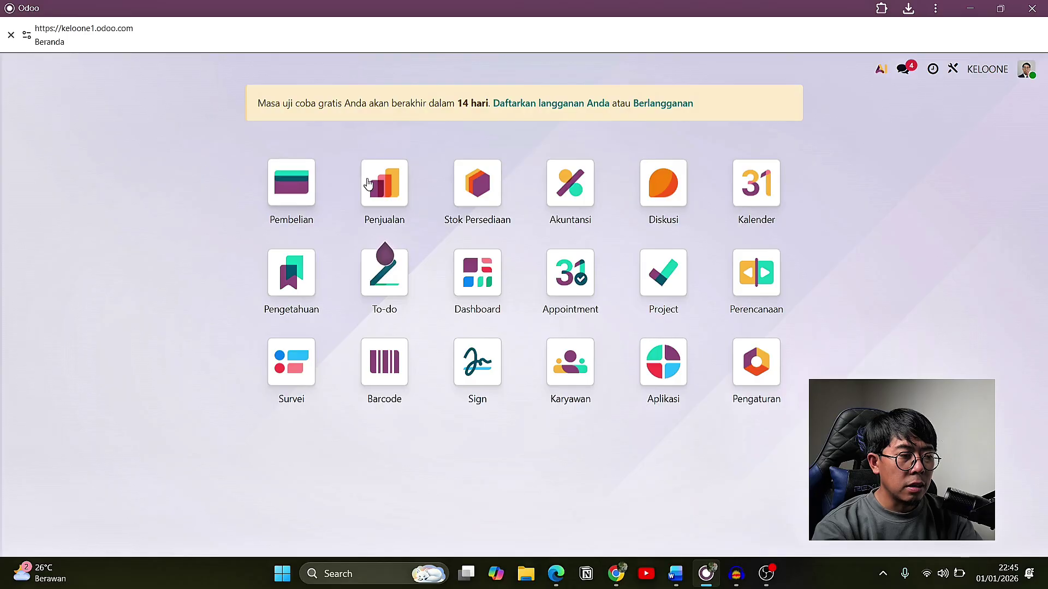
click(394, 196)
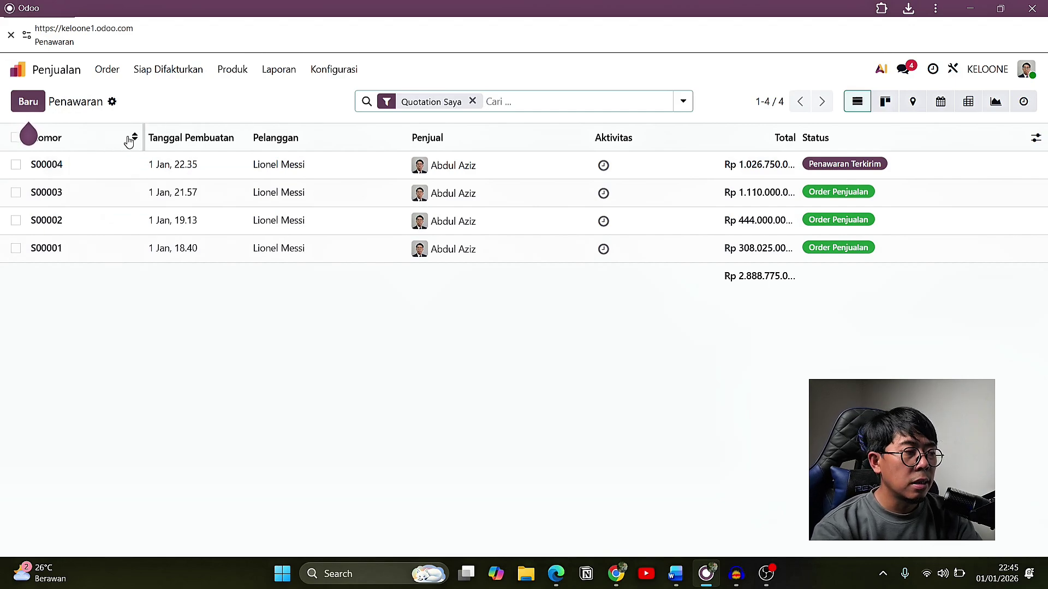
click(28, 102)
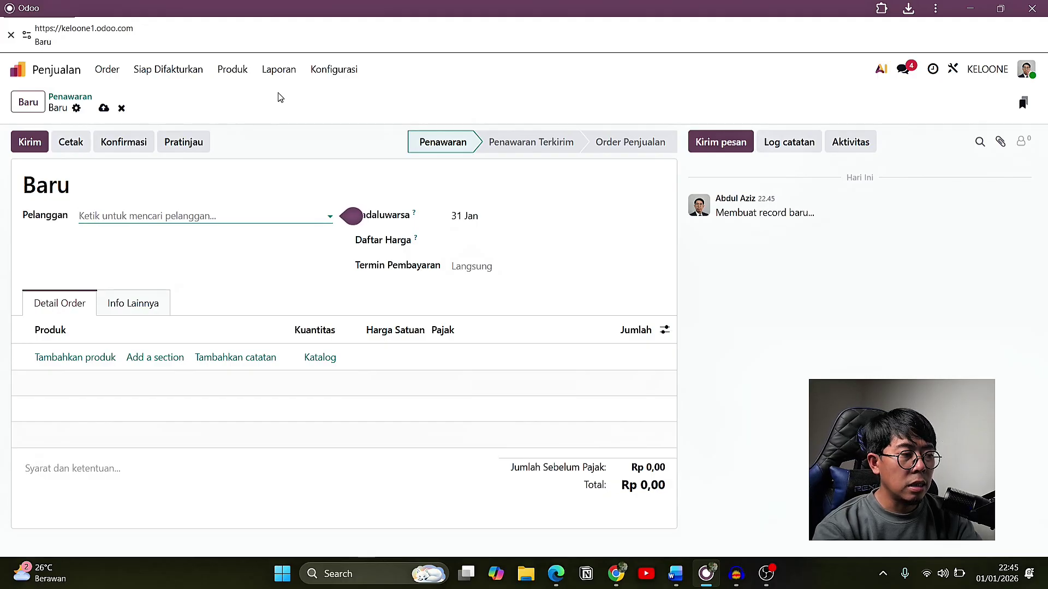
click(131, 216)
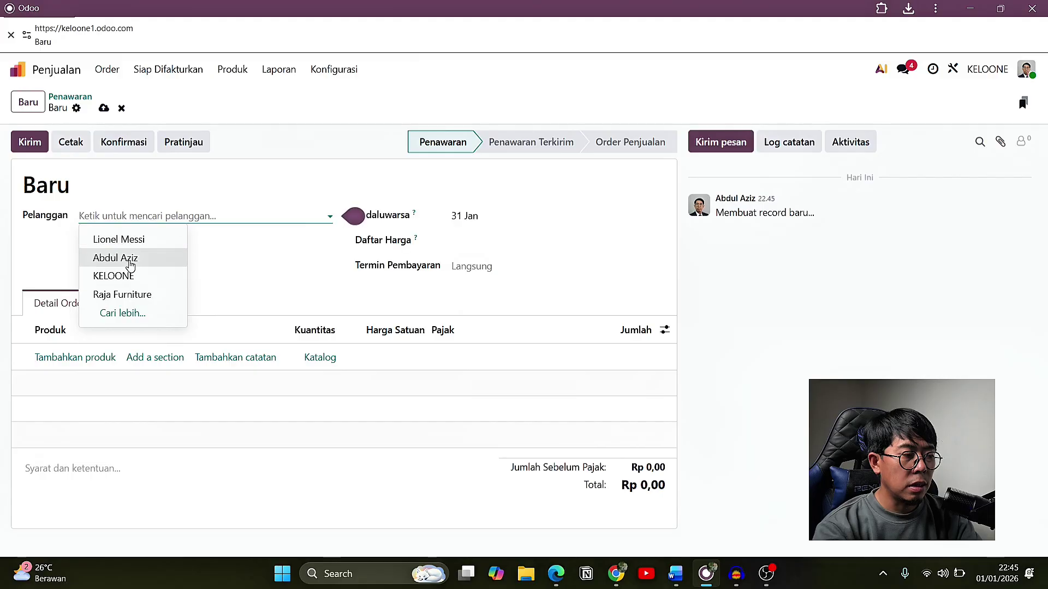
click(123, 240)
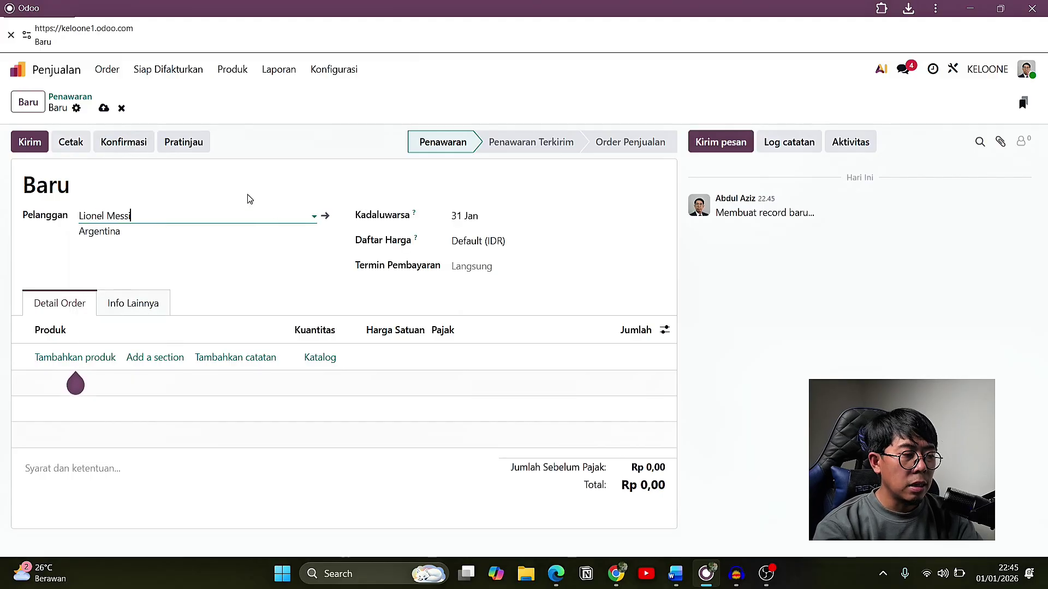
Add the product Sofa Coklat to the quotation's order lines with a quantity of 50.
click(98, 357)
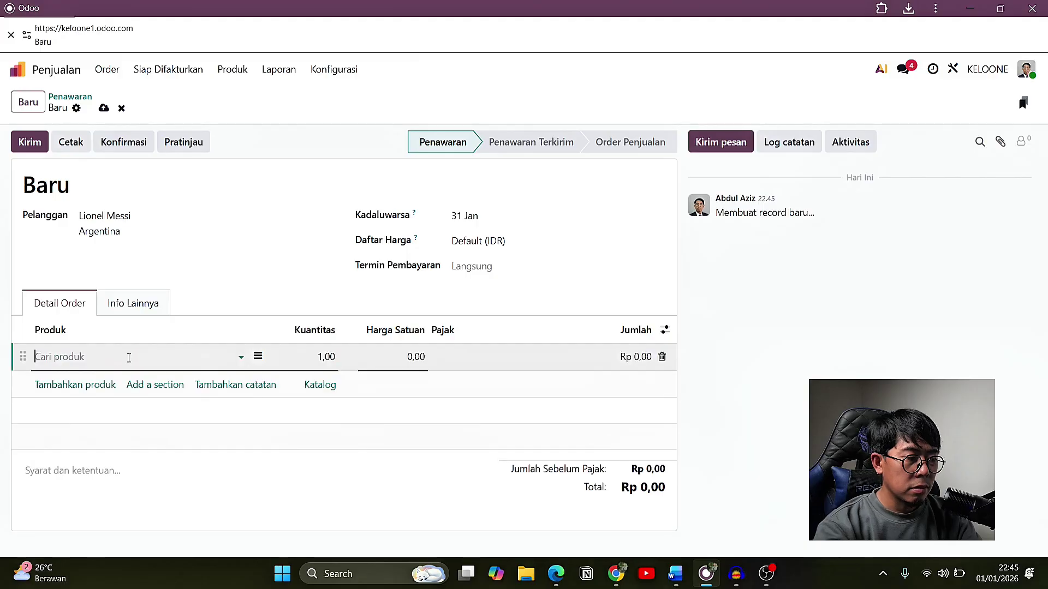
click(110, 357)
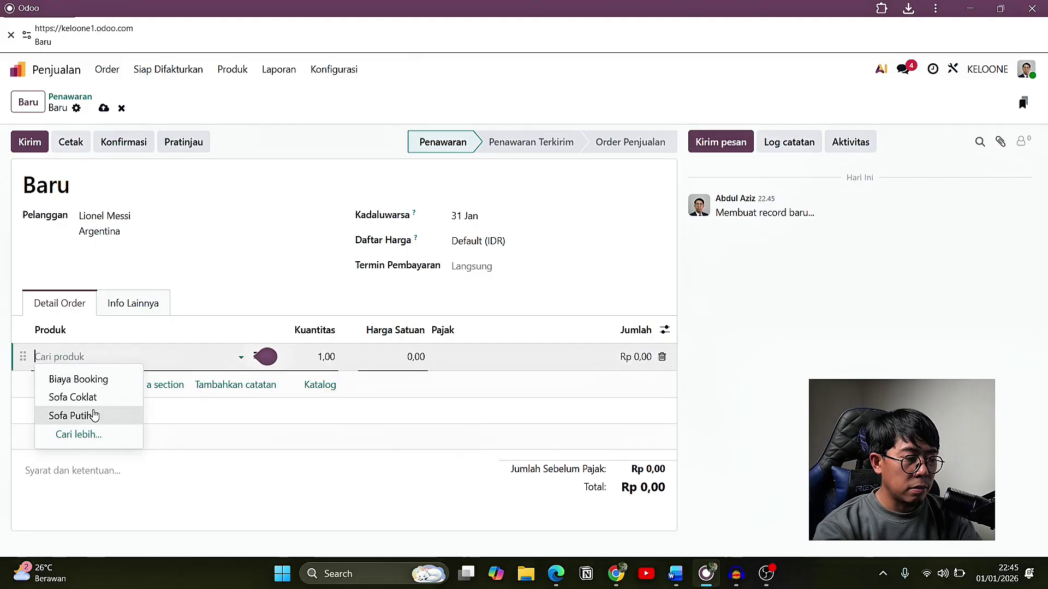
click(107, 403)
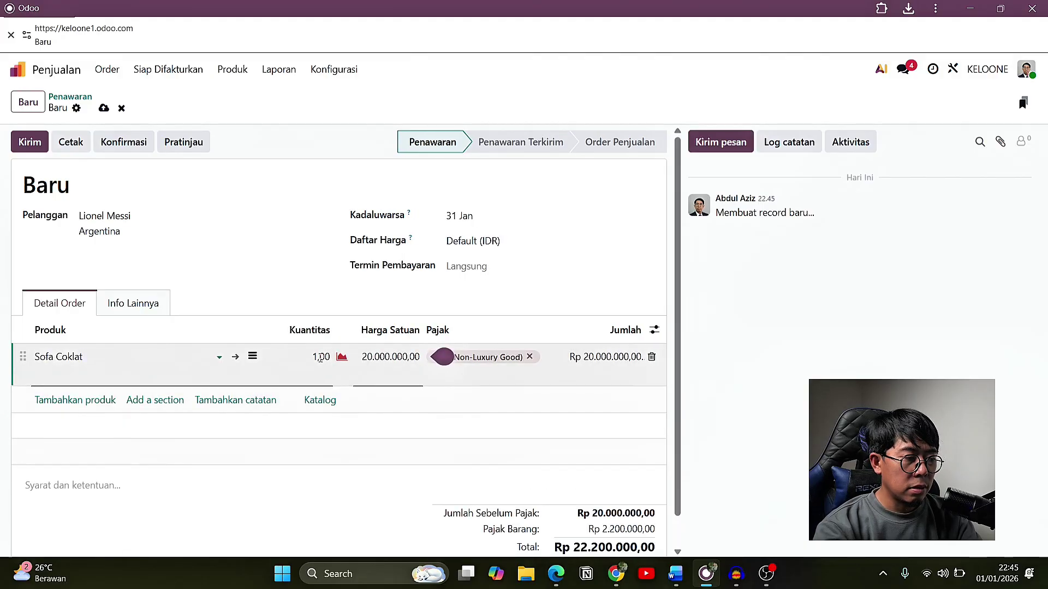
click(320, 357)
text(50)
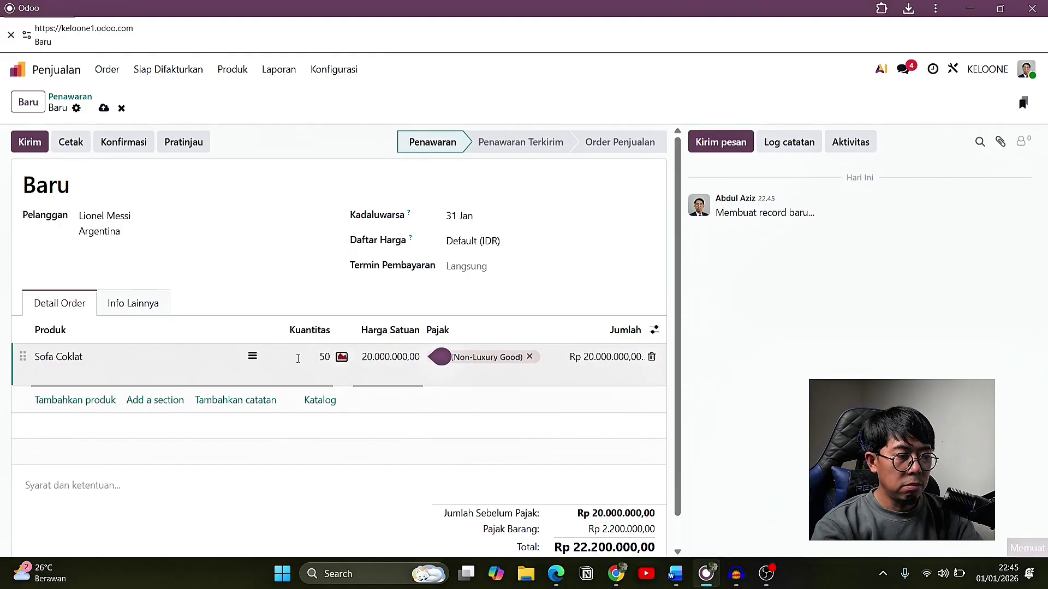
click(402, 247)
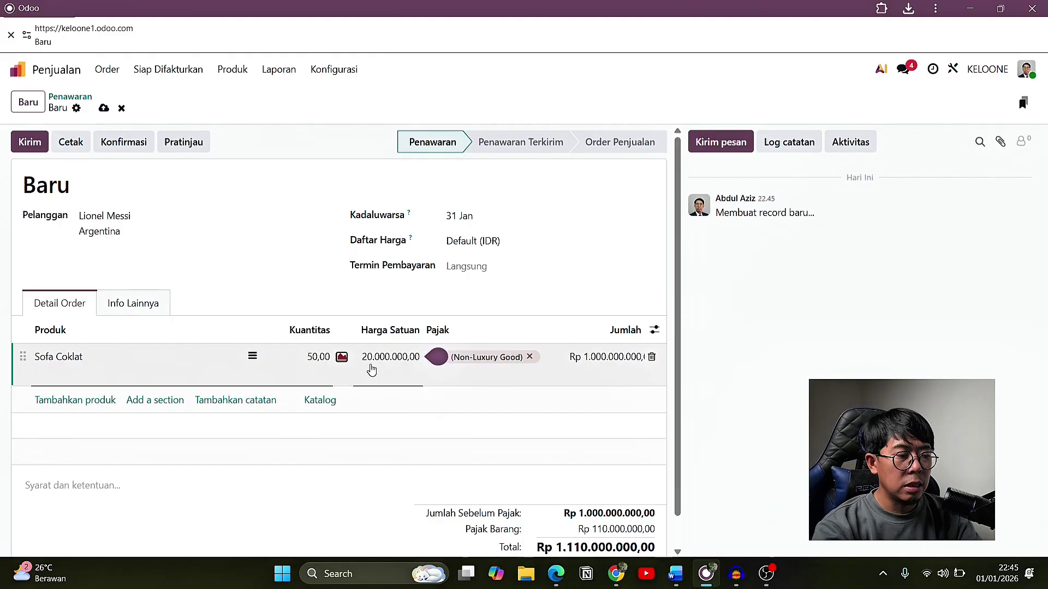
click(604, 188)
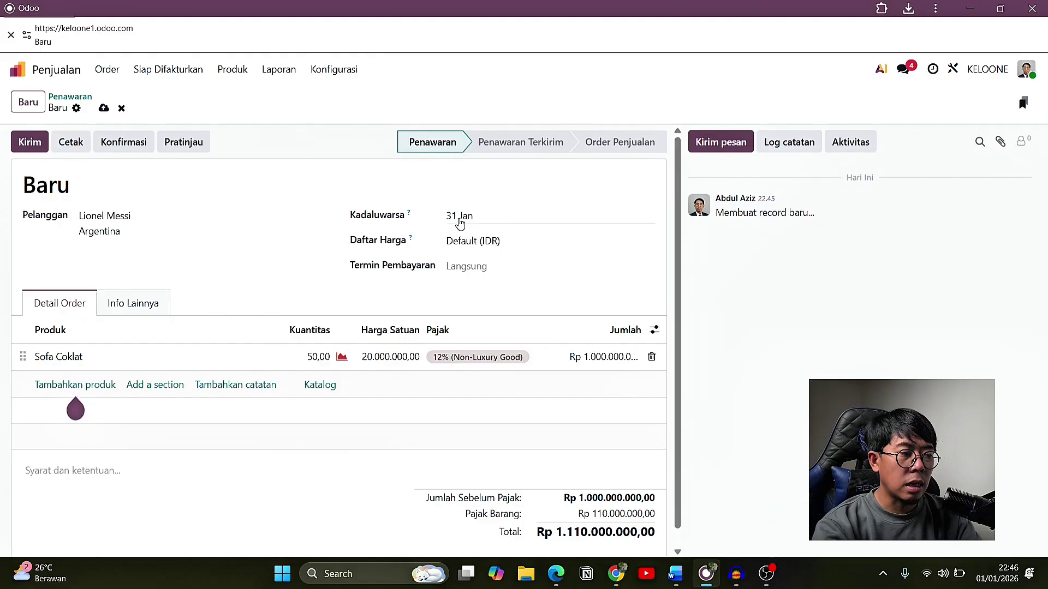
Set the quotation's expiry to 4 January 2026 and its payment term to 45 Hari, and save it.
click(467, 219)
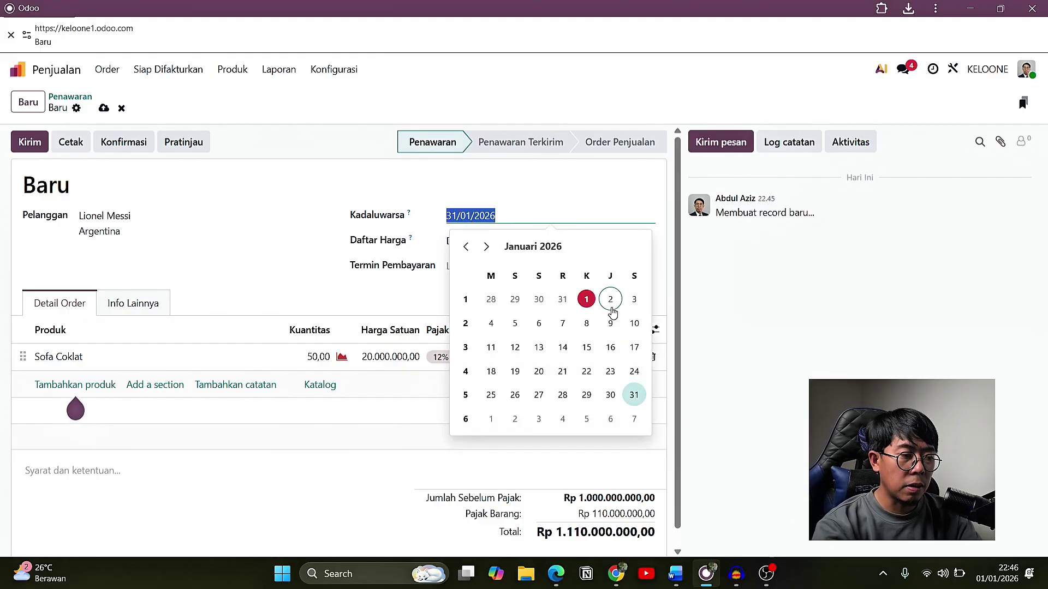
click(490, 323)
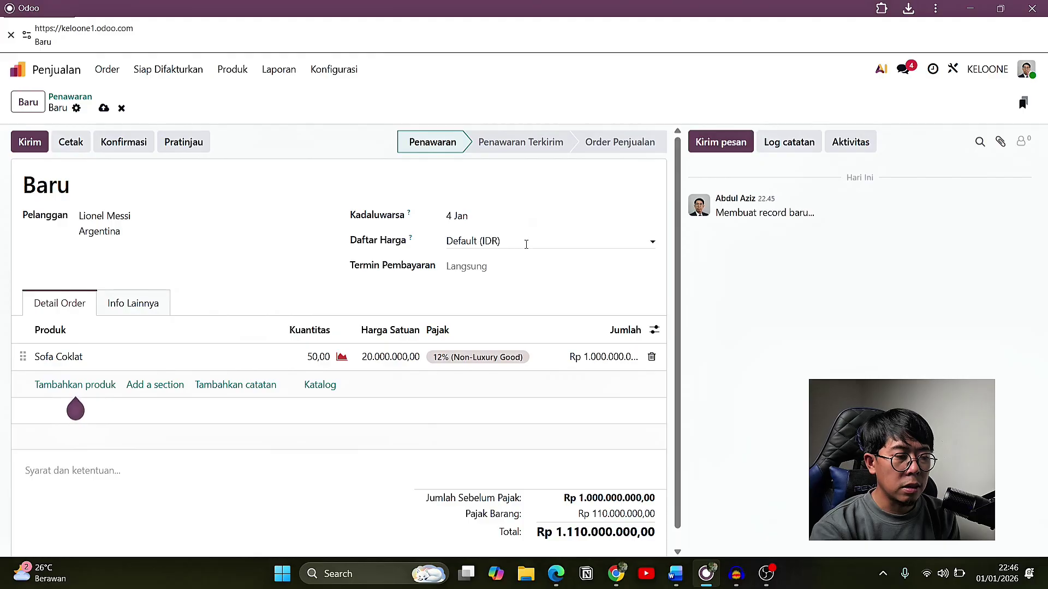
click(486, 265)
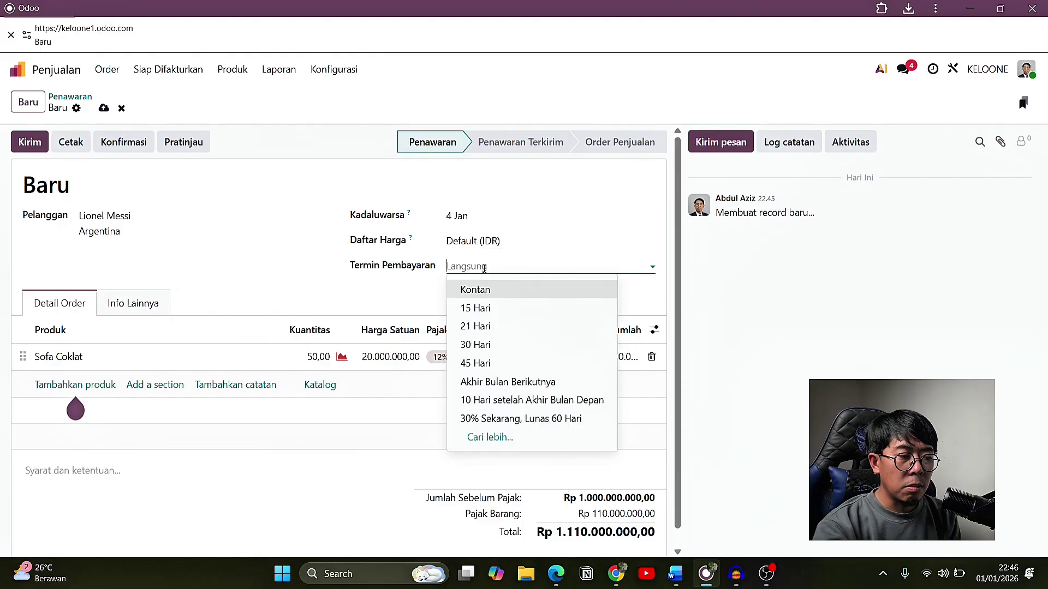
click(490, 366)
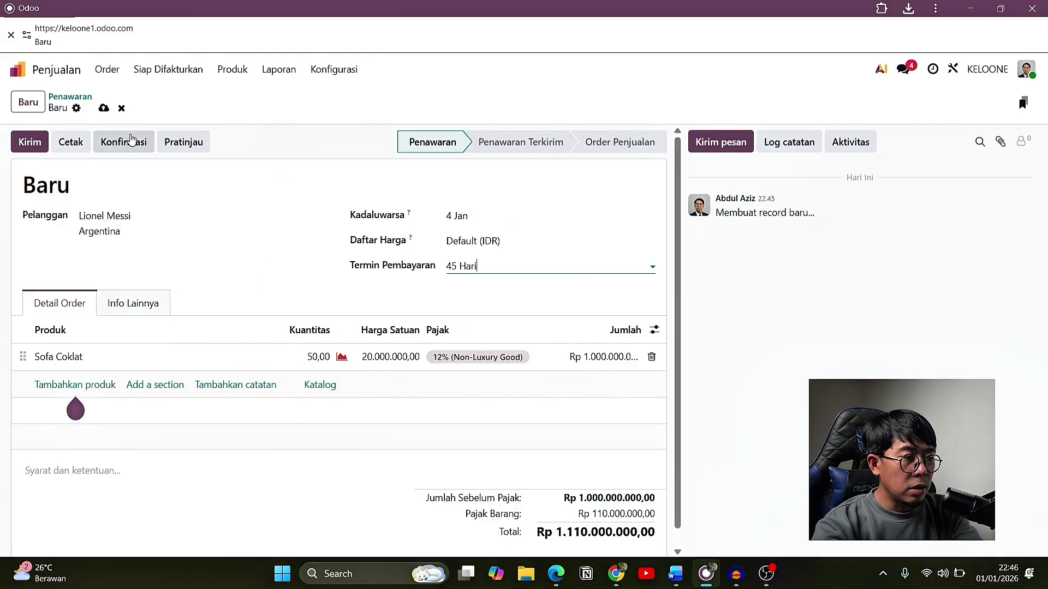
click(104, 107)
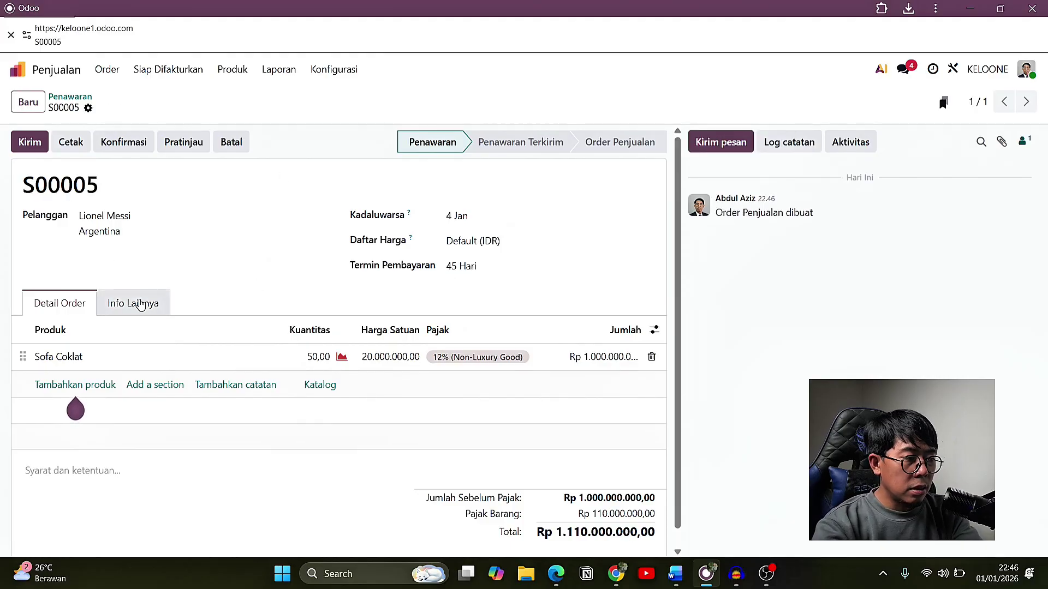
Set the delivery date in the quotation's other information to 6 January 2026 at 22:00 and save the change.
click(136, 303)
scroll(197, 301, down, 3)
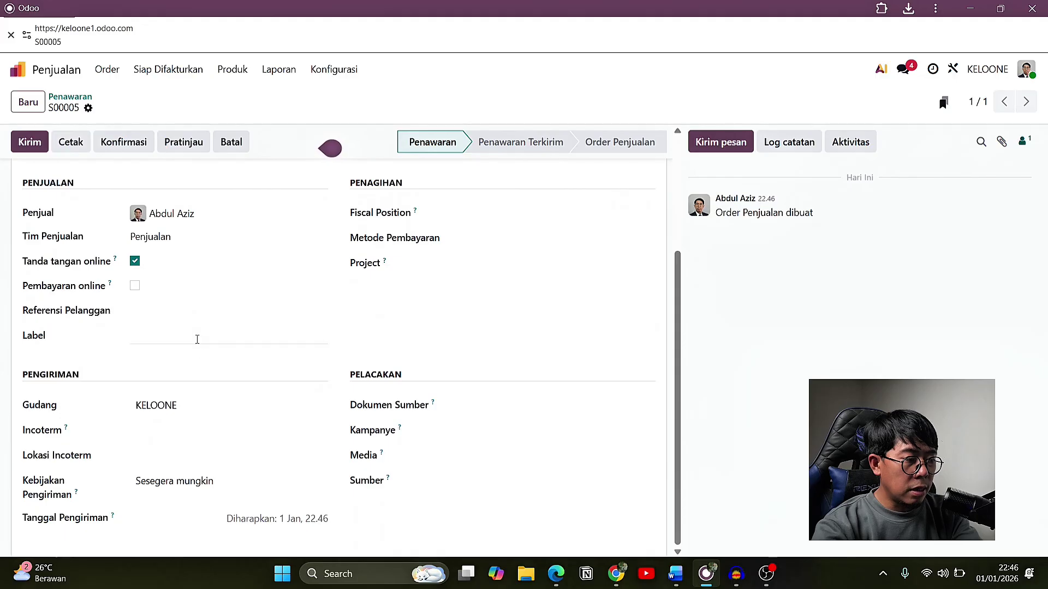
click(163, 525)
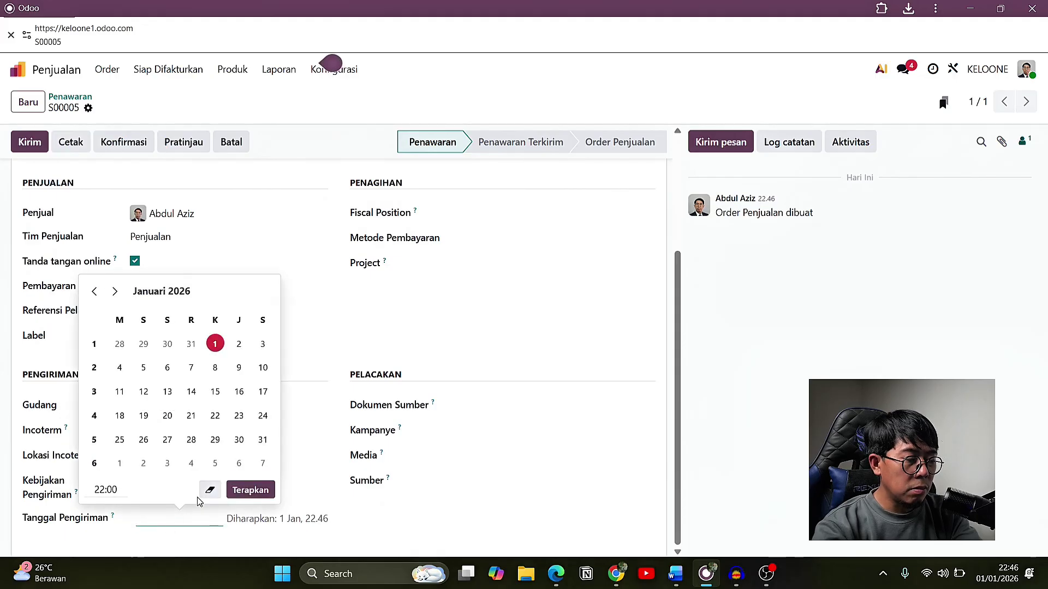
click(168, 368)
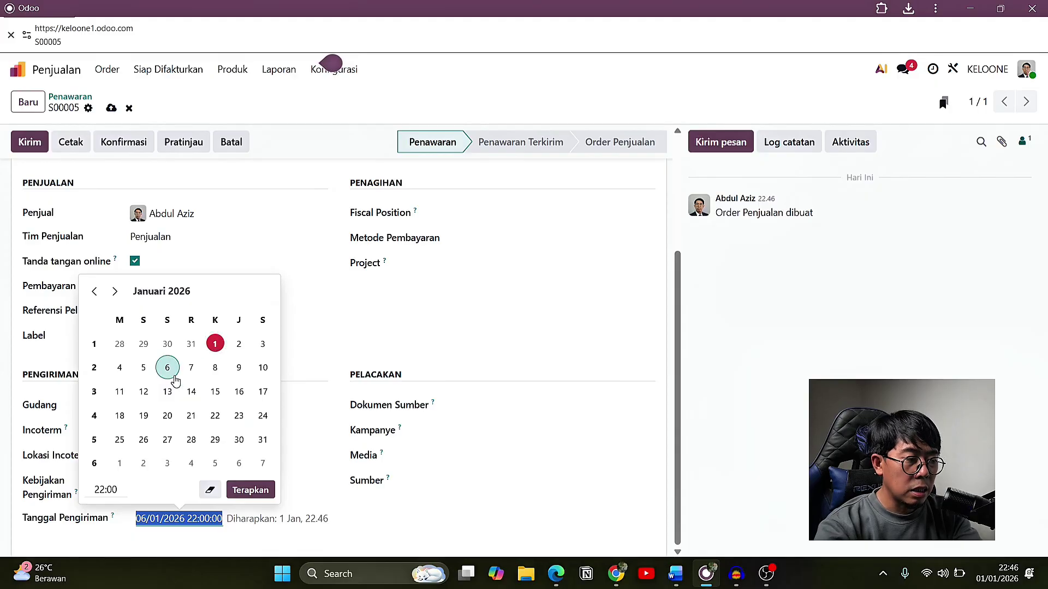
click(250, 490)
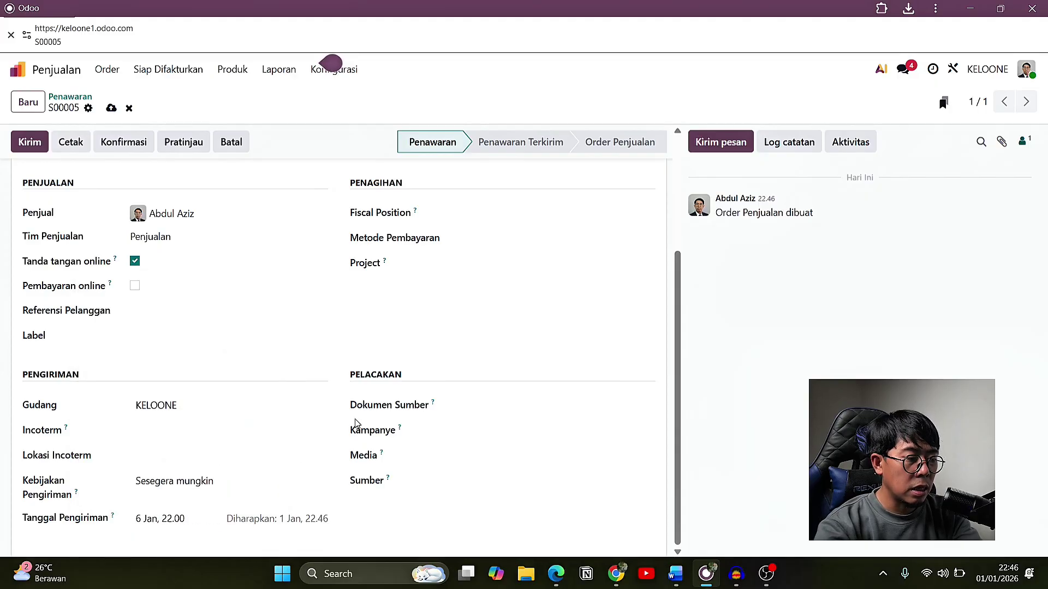
scroll(164, 382, up, 3)
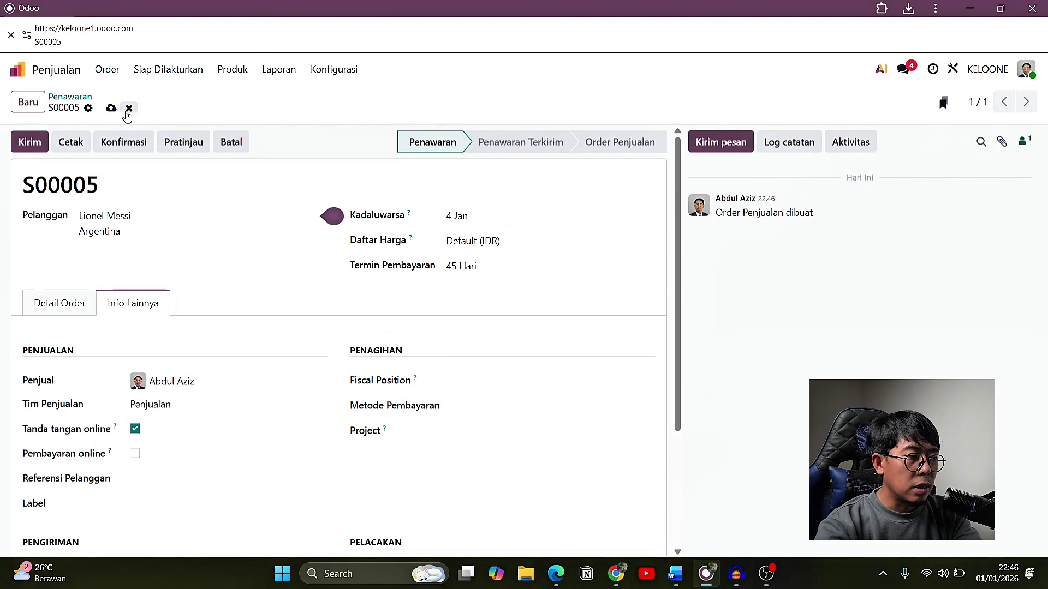
click(110, 108)
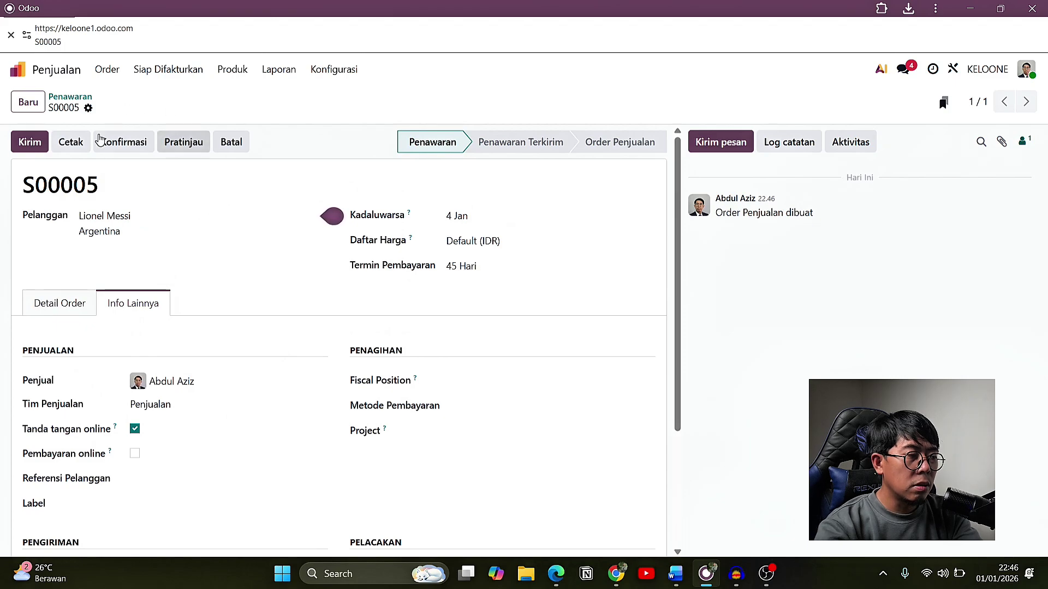
Send the quotation by e-mail to Lionel Messi with the default message and attached quotation PDF.
click(33, 141)
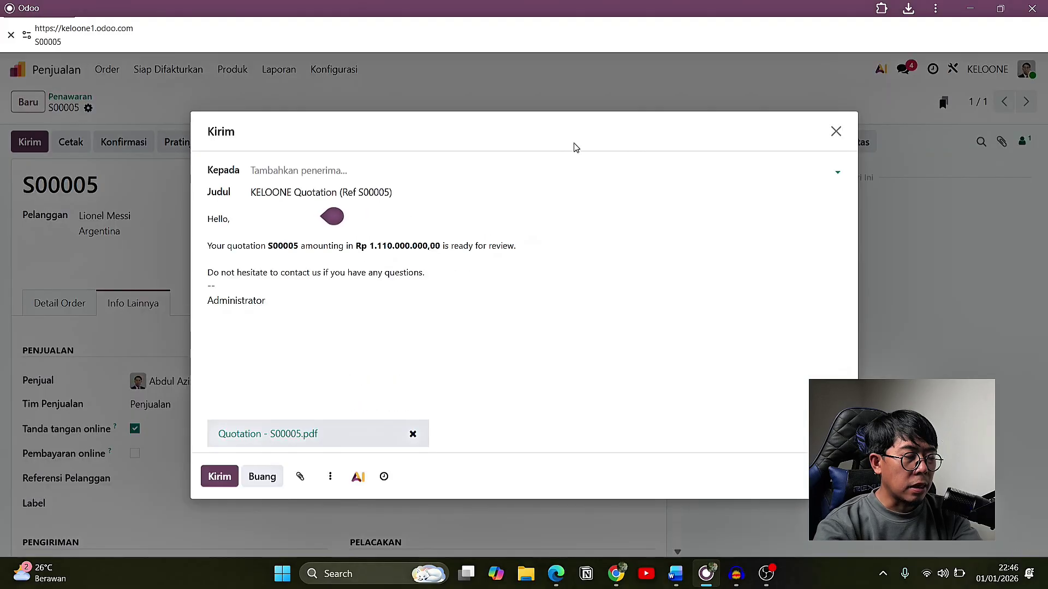
click(280, 164)
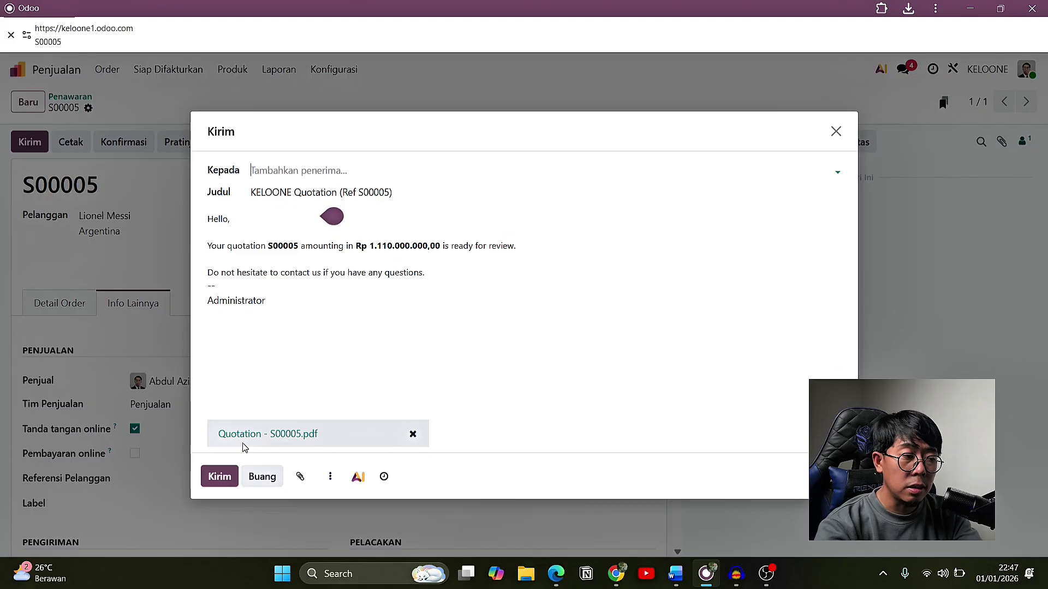
click(268, 180)
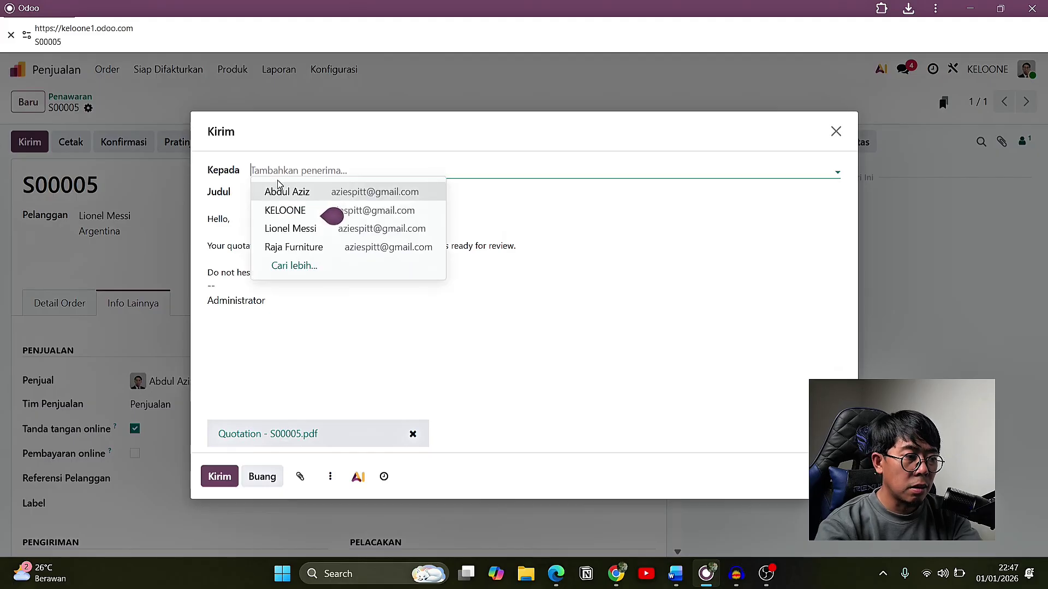
click(284, 227)
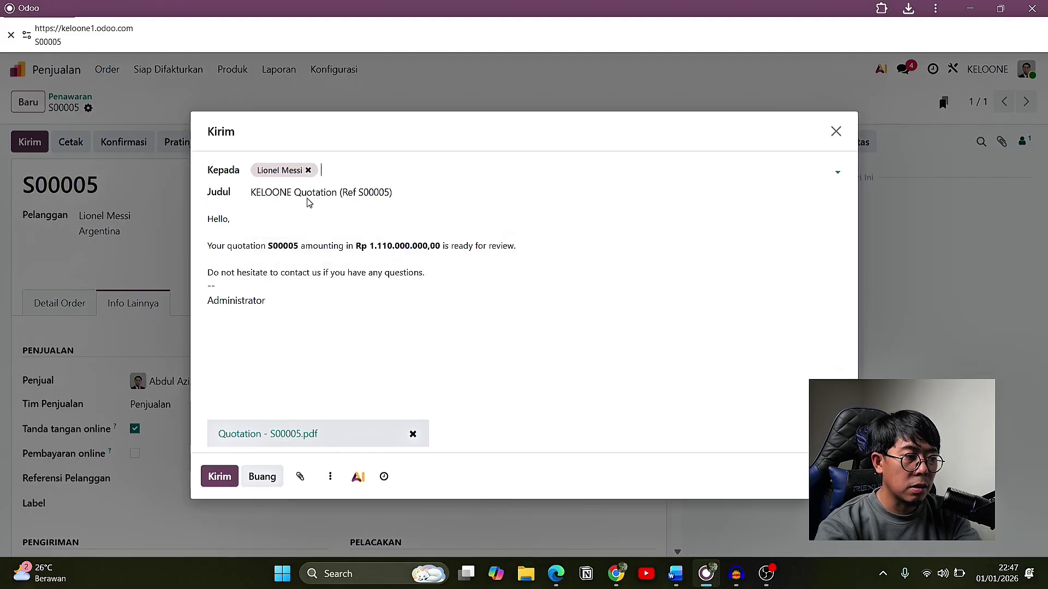
click(225, 477)
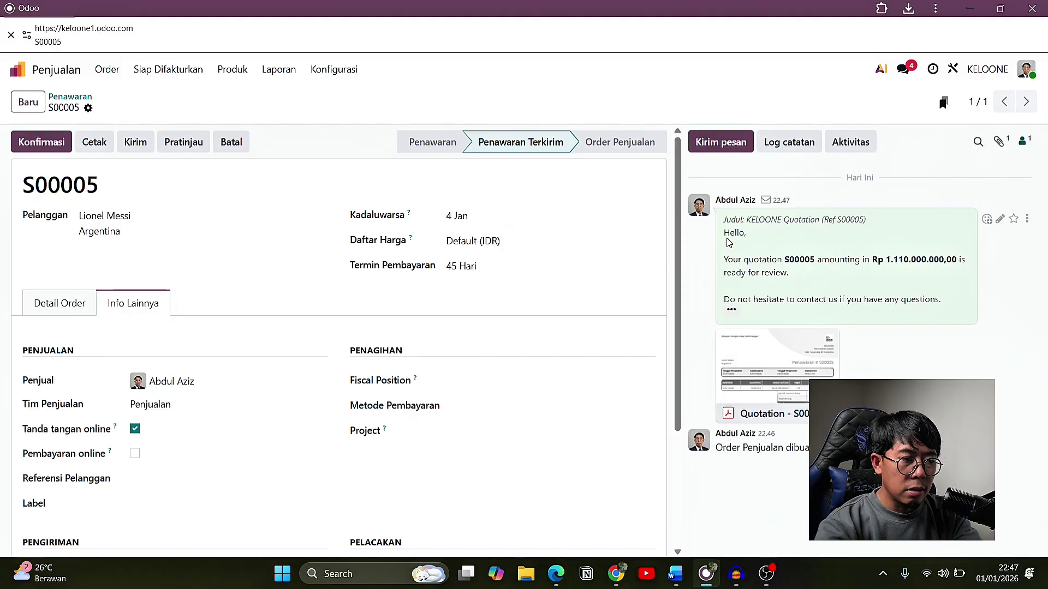
mouse_move(798, 368)
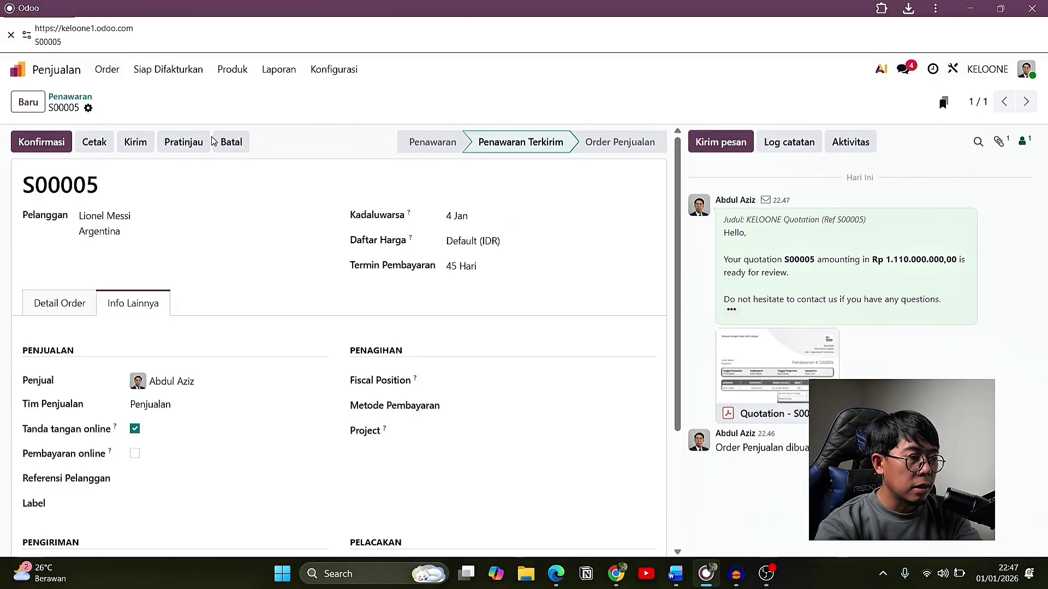
scroll(294, 175, down, 3)
scroll(294, 174, up, 3)
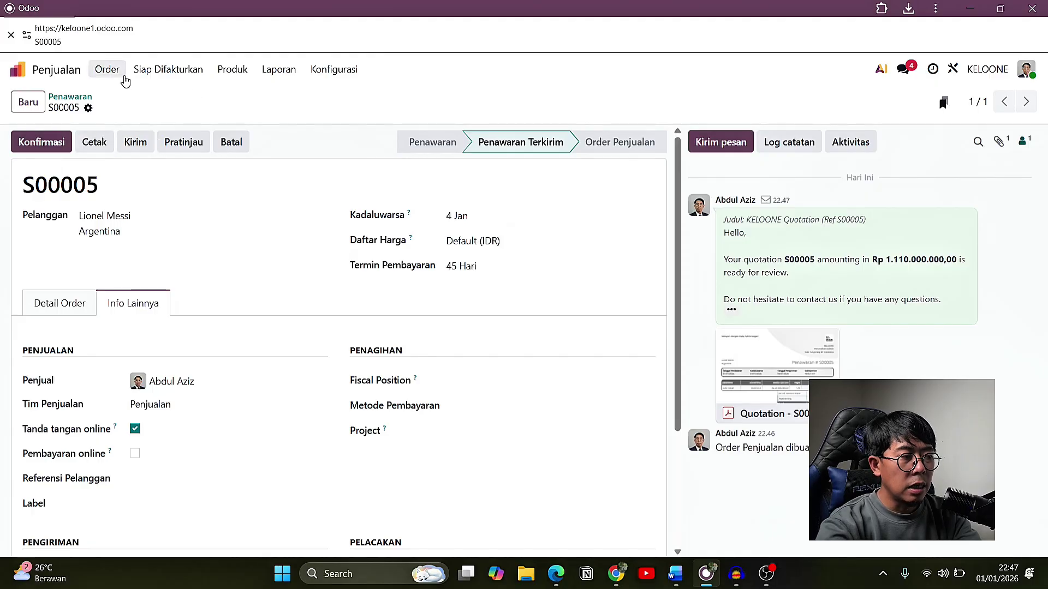
Reopen the most recent quotation from the Penawaran list in the Penjualan app and confirm it as a sales order.
click(63, 71)
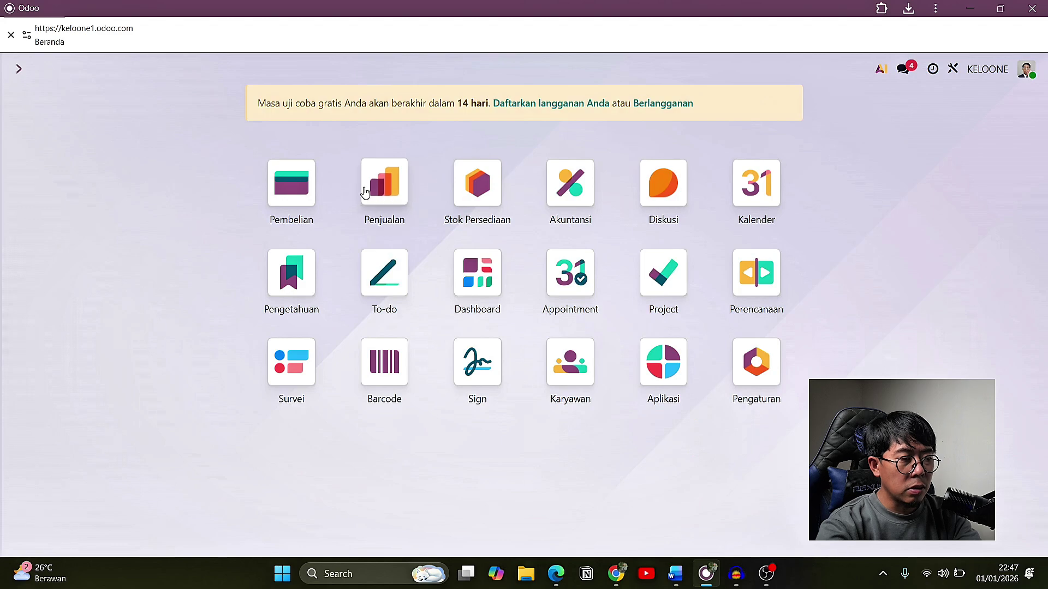
click(364, 191)
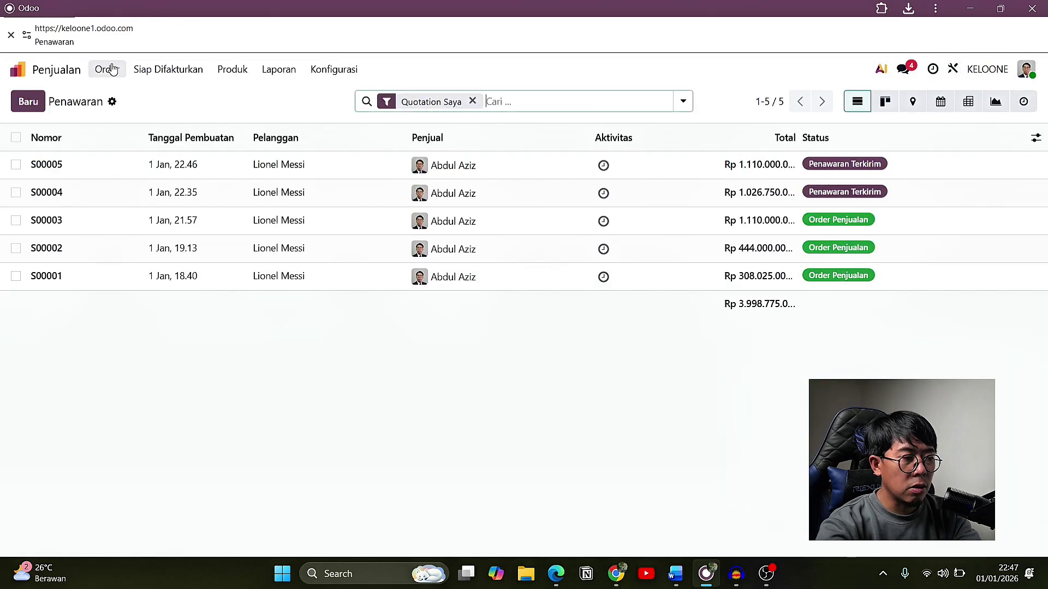
click(111, 69)
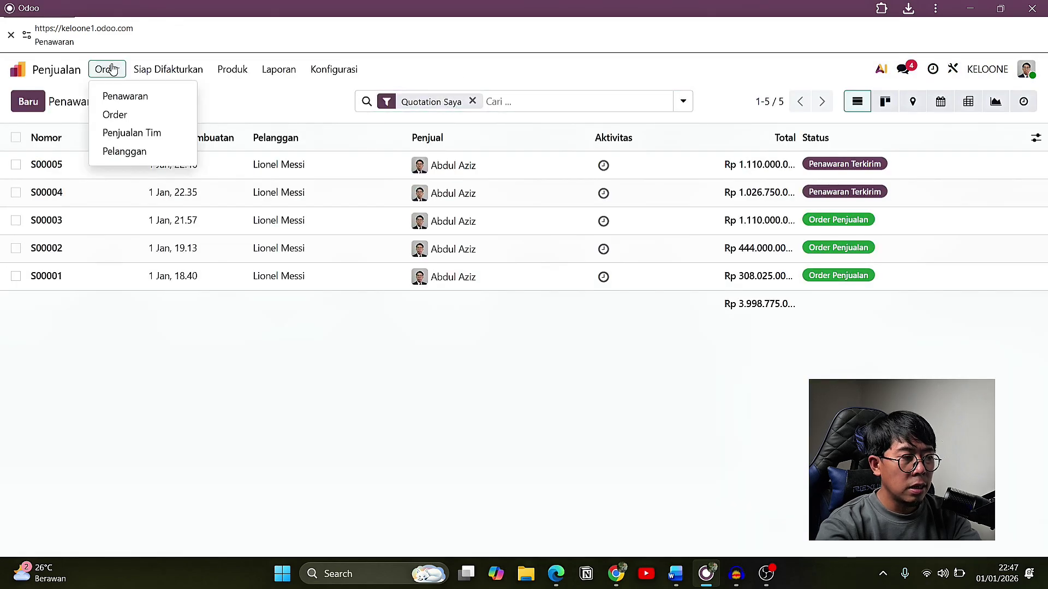
click(117, 113)
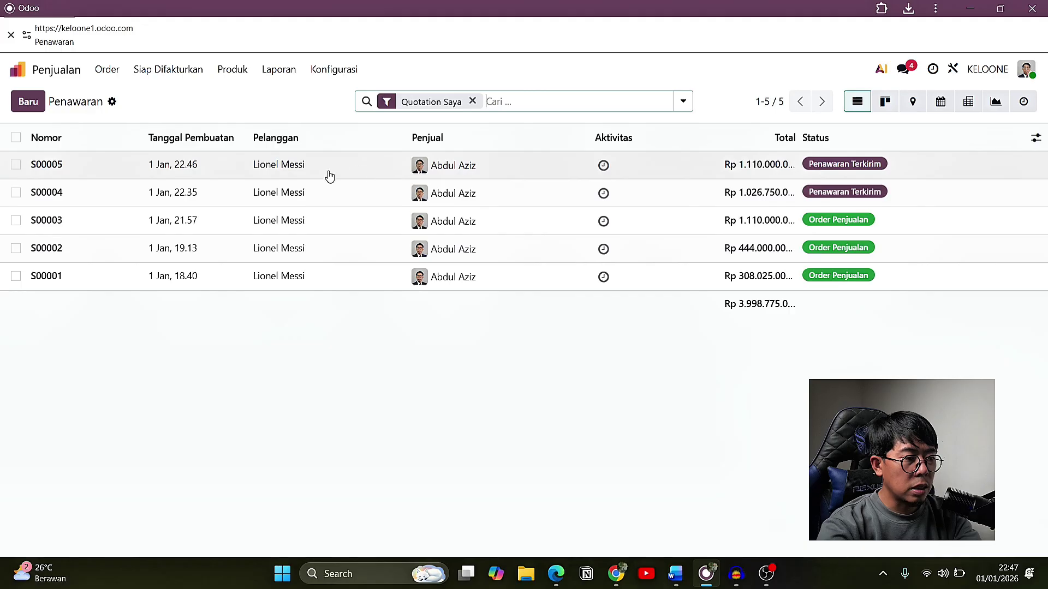
click(77, 166)
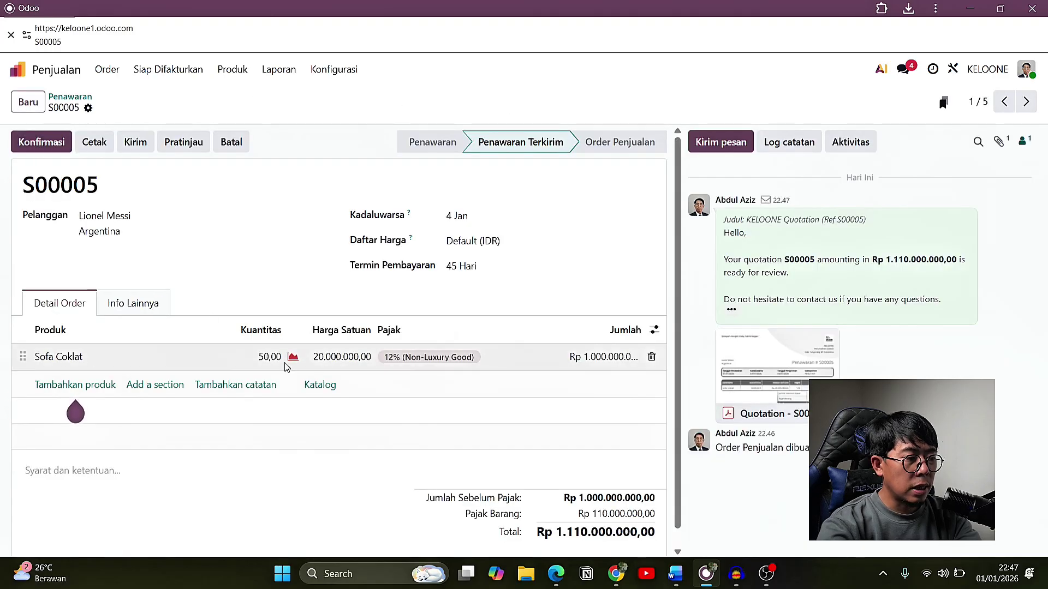
click(49, 147)
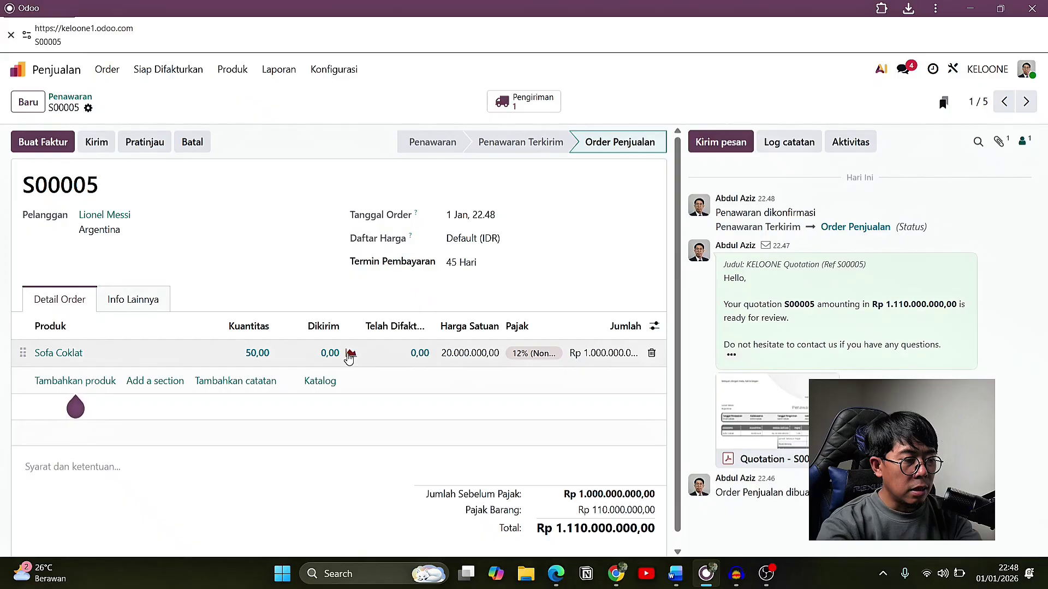
Check the stock availability of the Sofa Coklat line in the confirmed sales order, and return to the home screen.
click(350, 356)
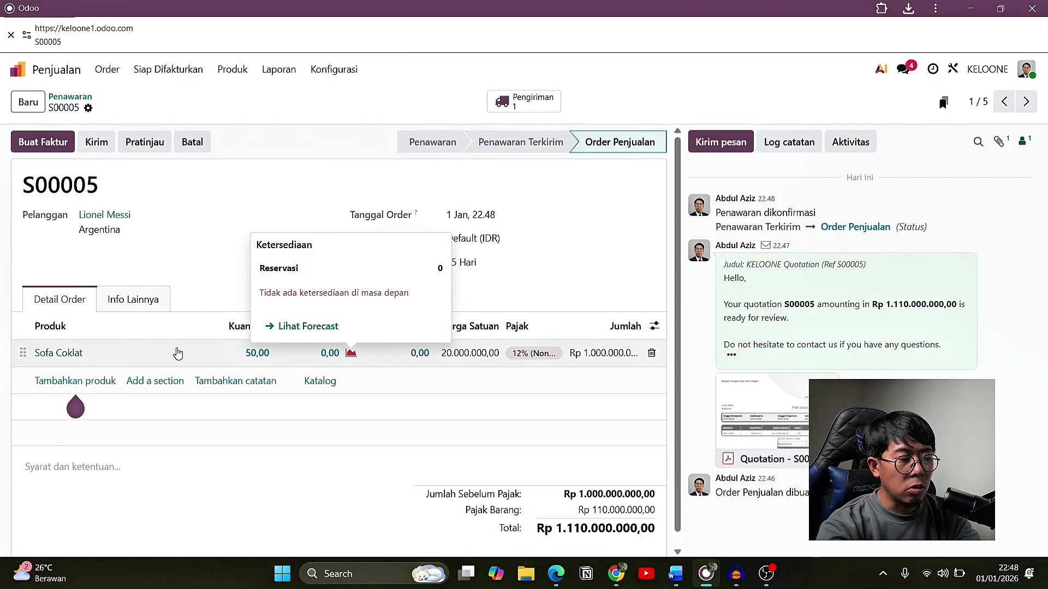
click(240, 218)
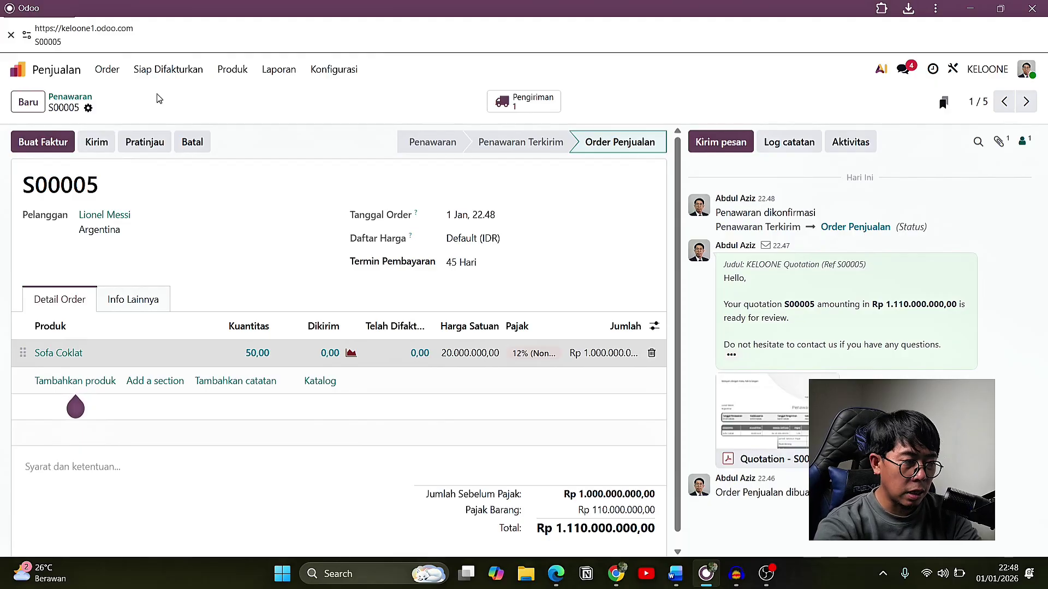
key(alt+Left)
key(alt+Left)
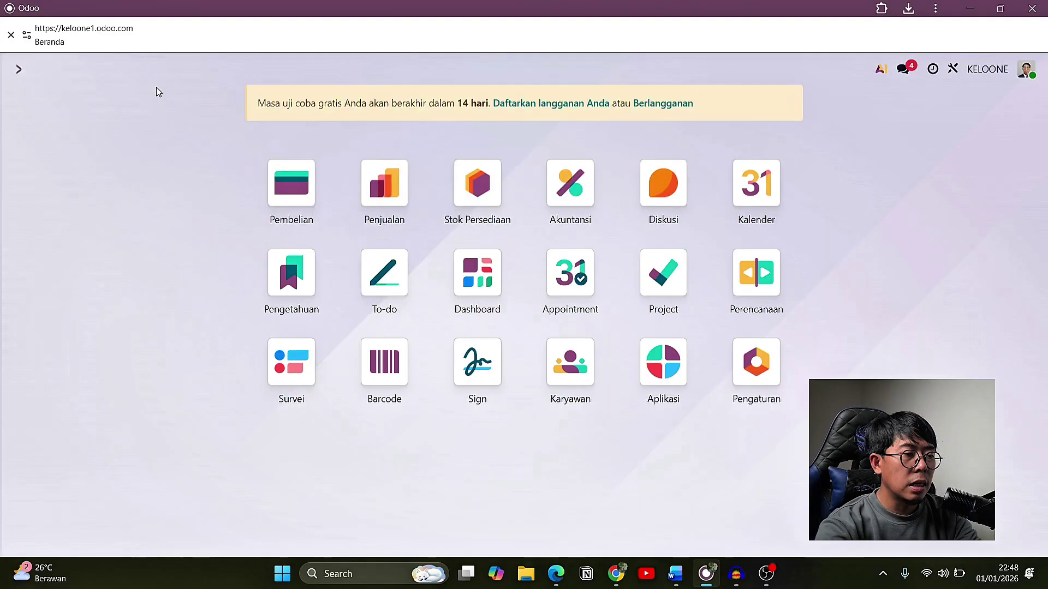
Examine the on-hand and forecasted stock of the sofa products in the Pembelian app's product list.
click(288, 187)
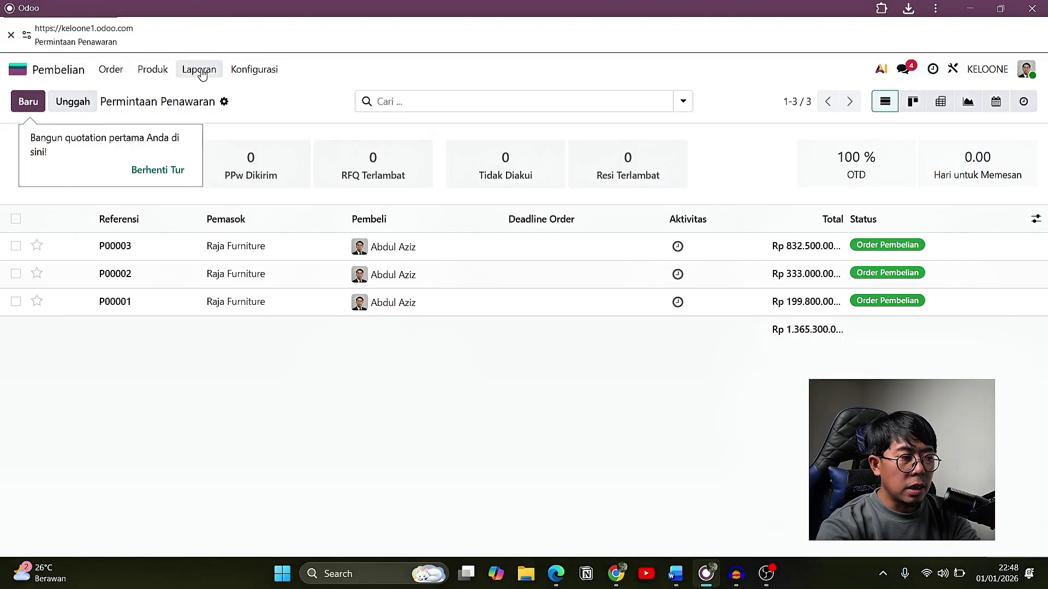
click(160, 73)
click(149, 99)
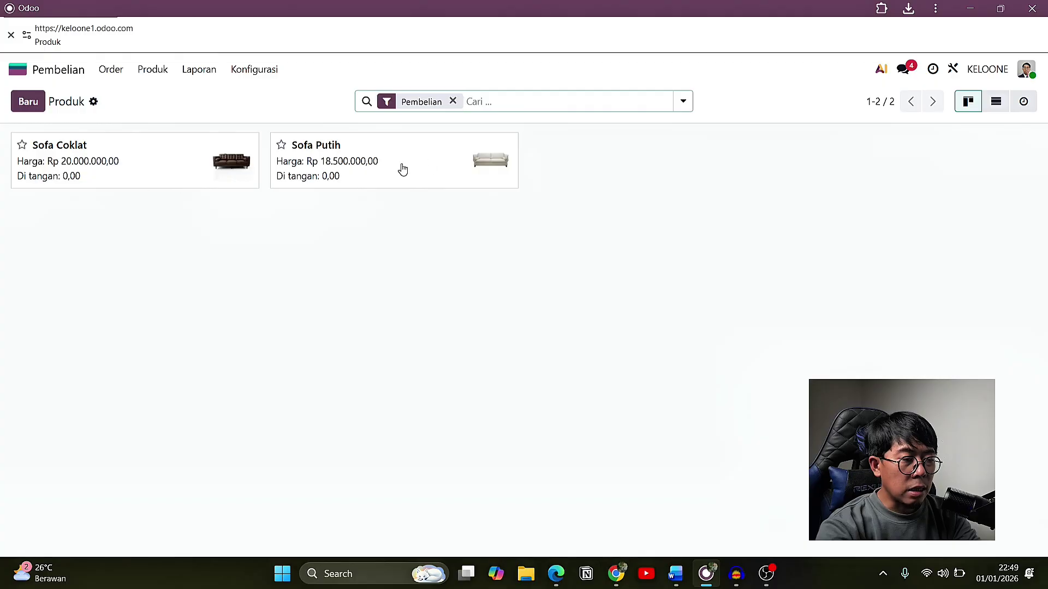
click(995, 109)
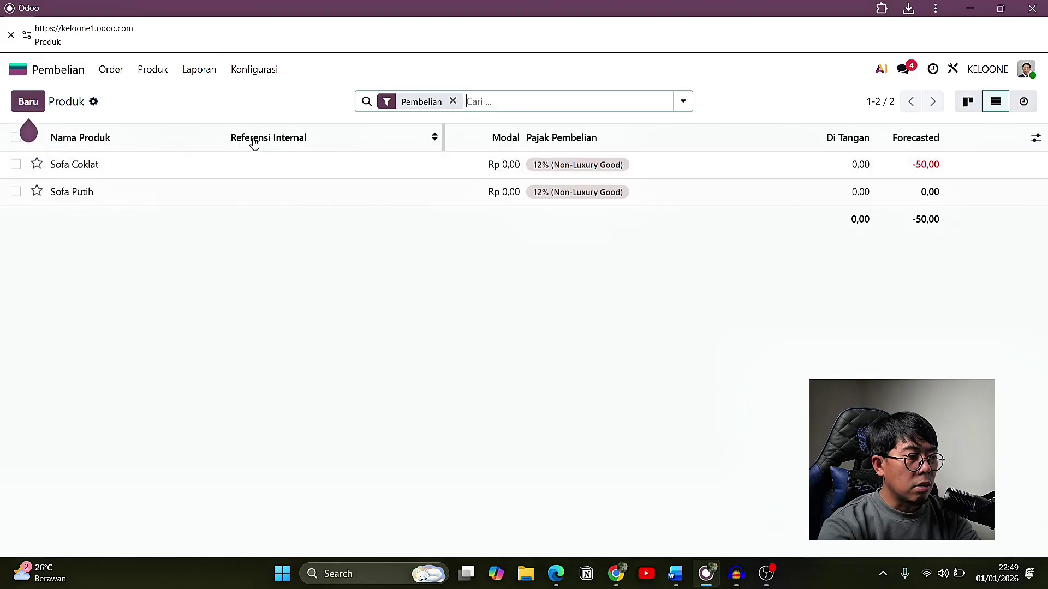
key(alt+Left)
key(alt+Left)
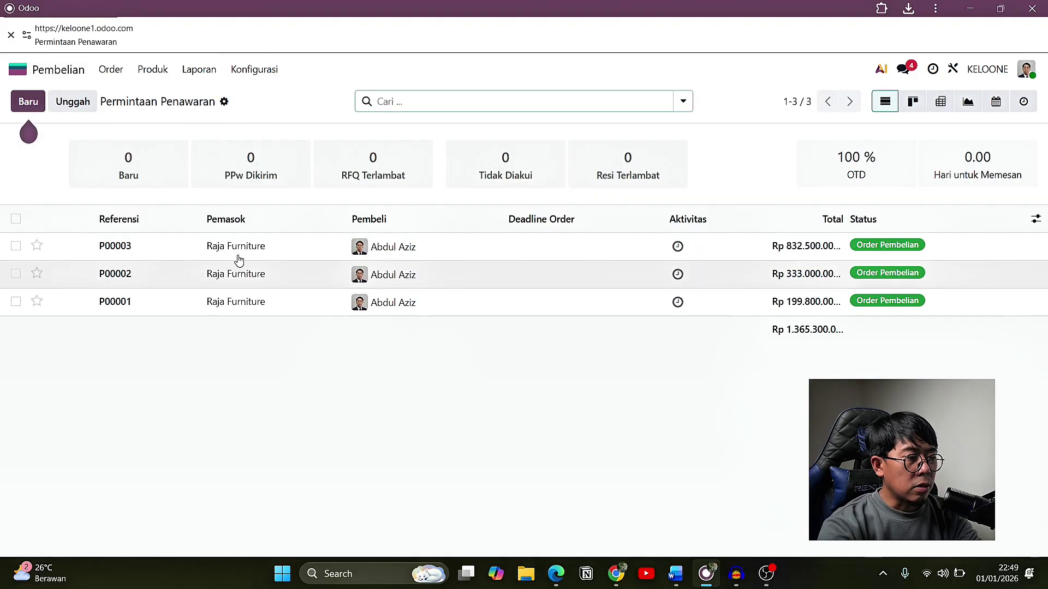
Create a new request for quotation in the Pembelian app with Raja Furniture as the supplier.
click(18, 69)
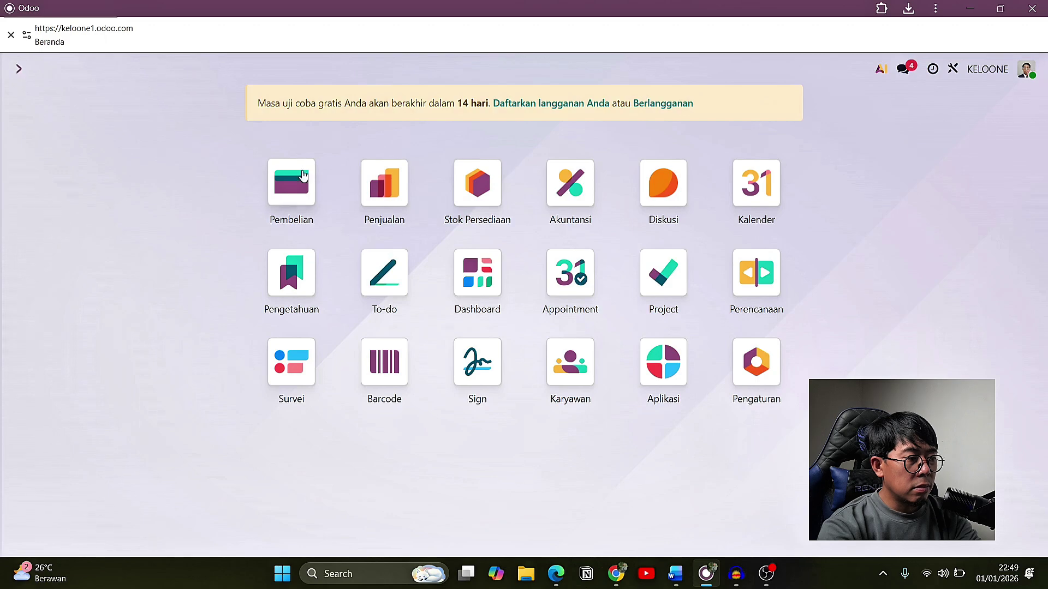
click(281, 182)
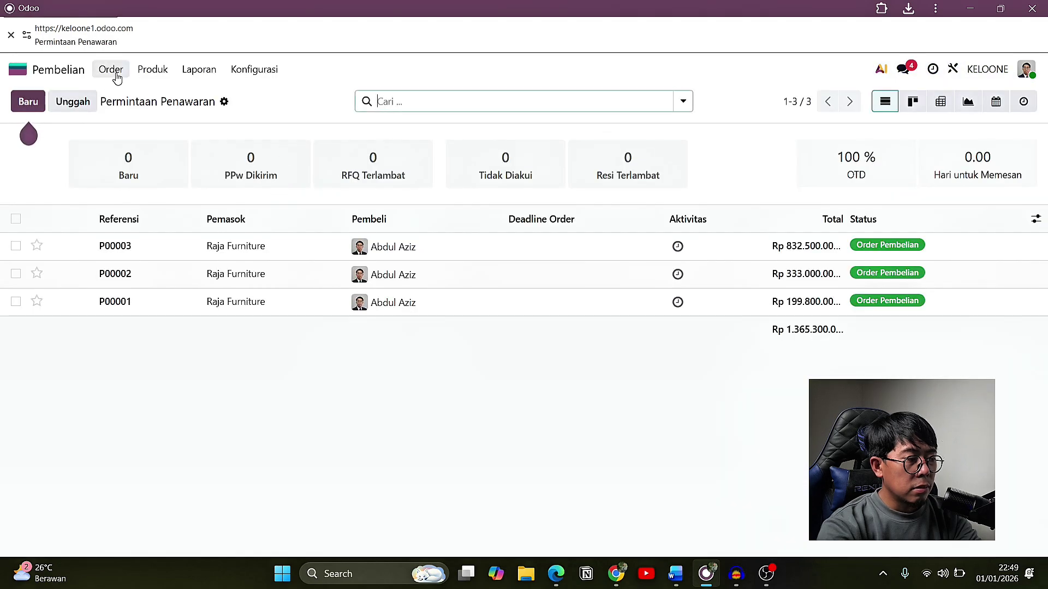
click(28, 102)
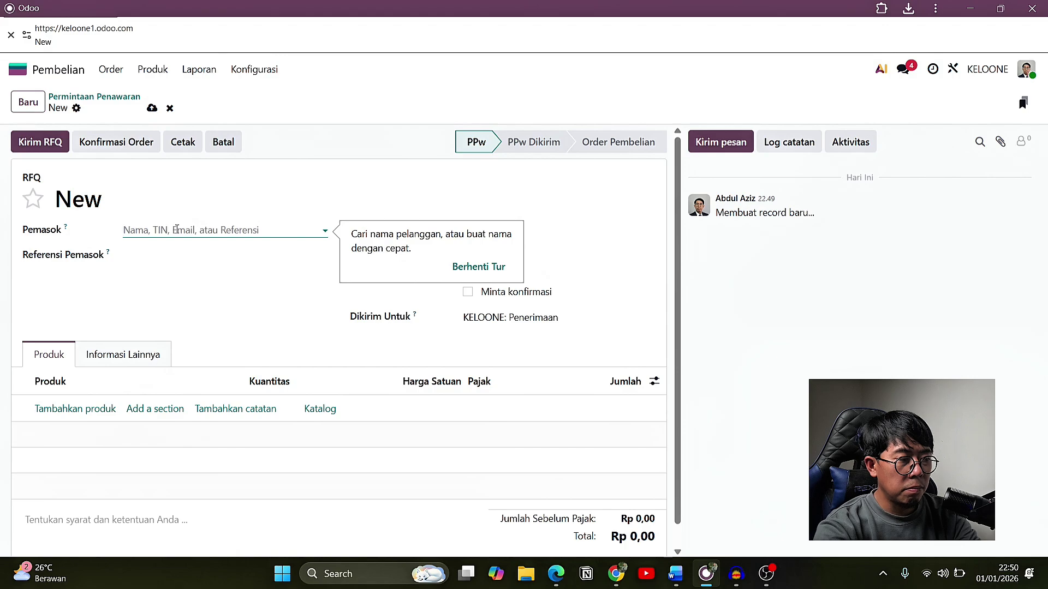
click(176, 230)
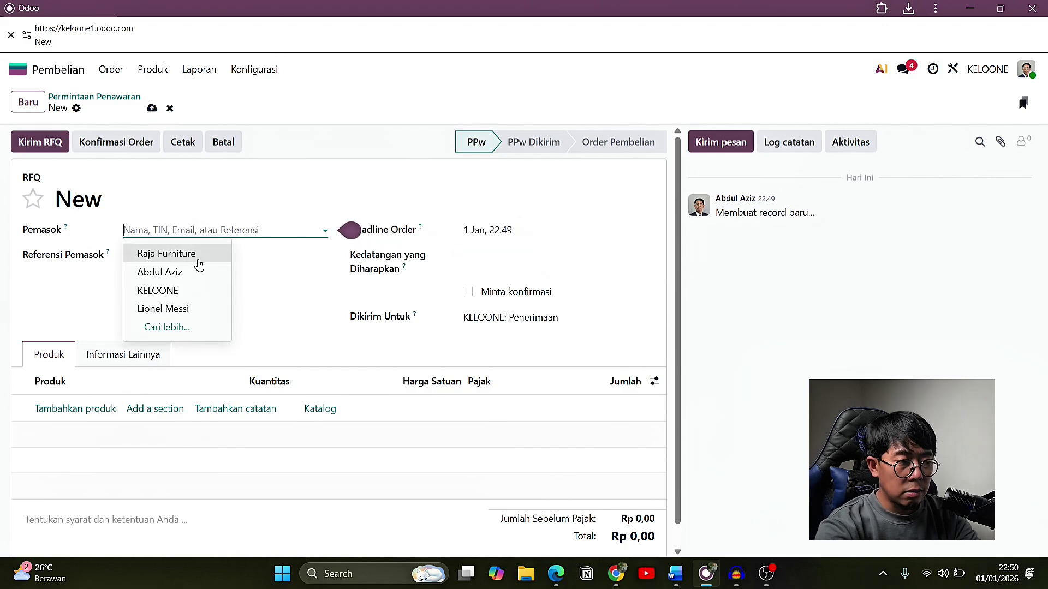
click(199, 263)
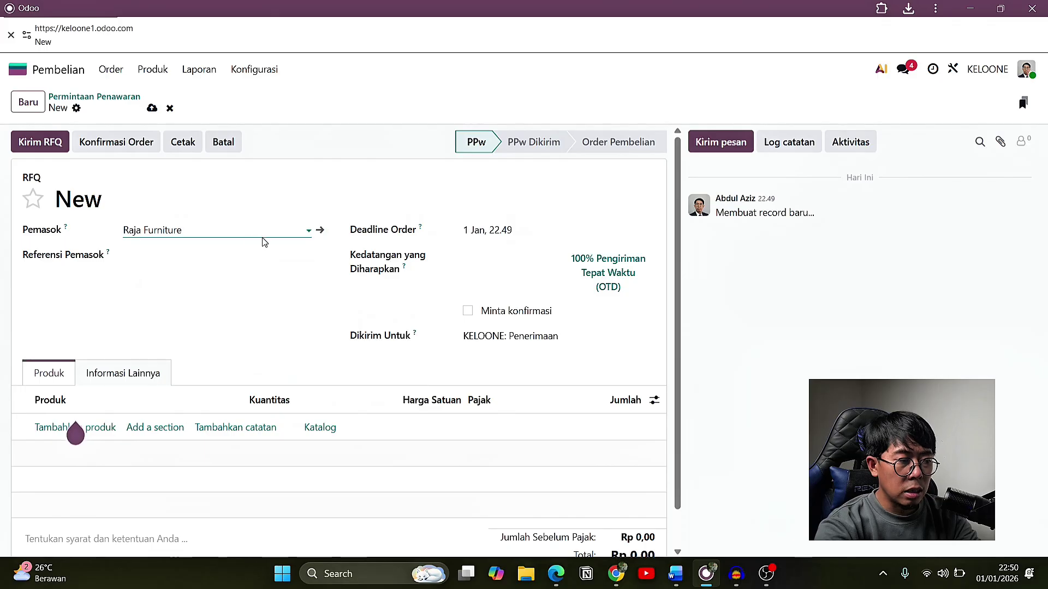
click(527, 230)
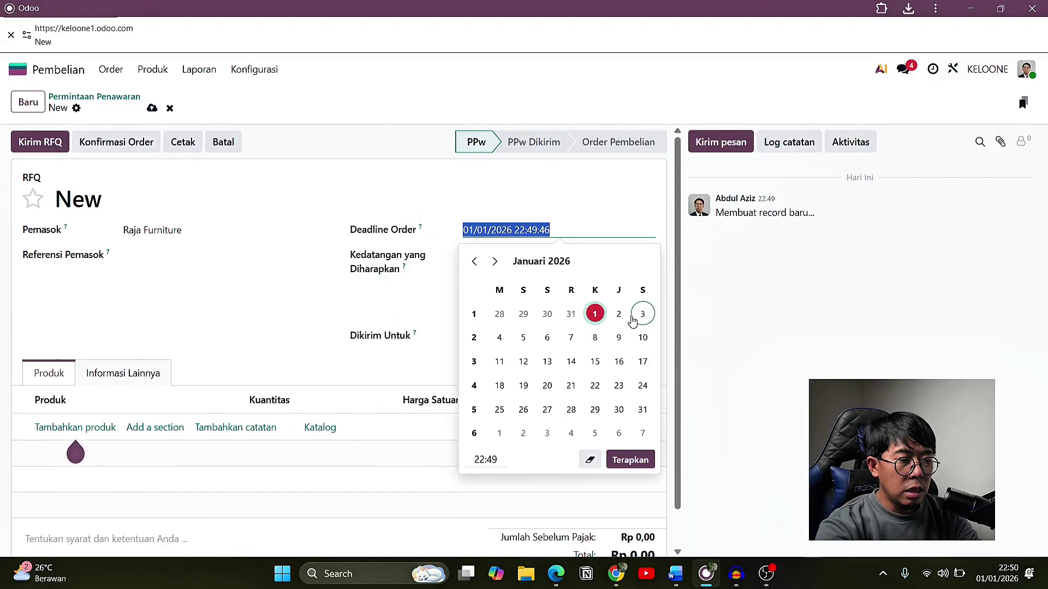
click(640, 318)
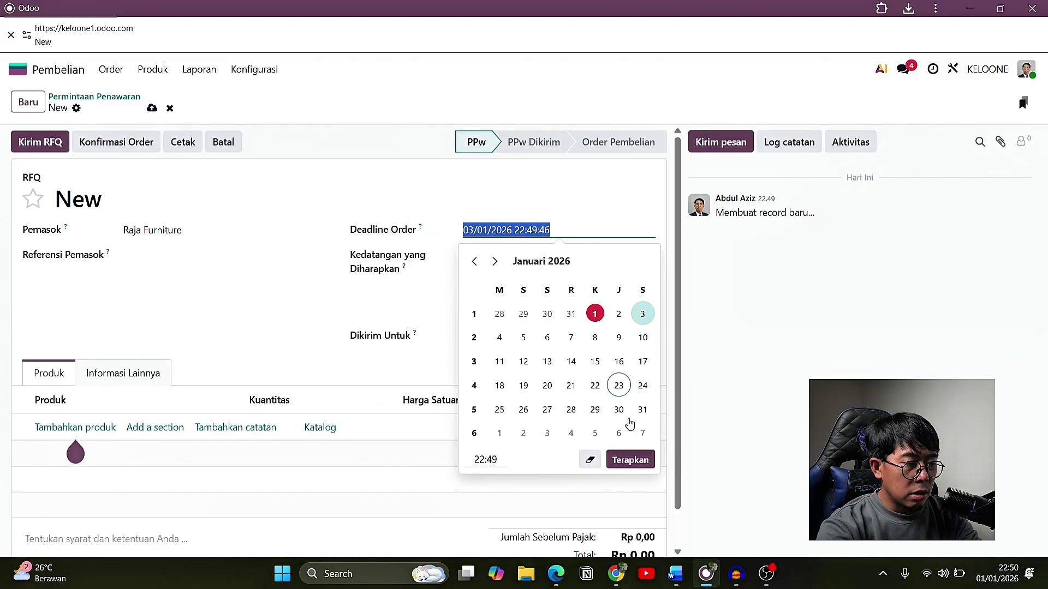
click(629, 460)
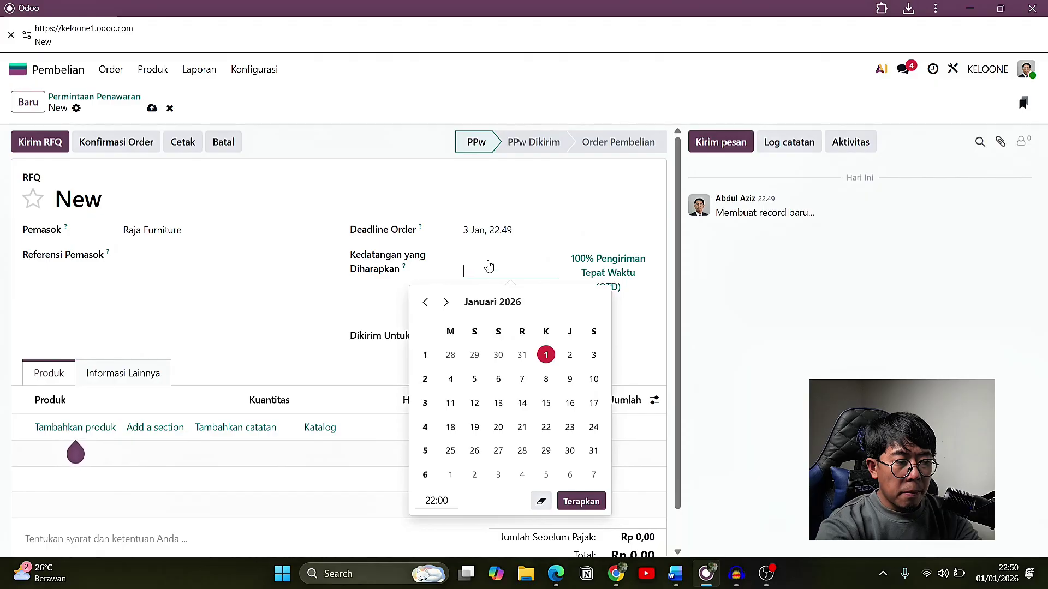
click(483, 230)
click(594, 315)
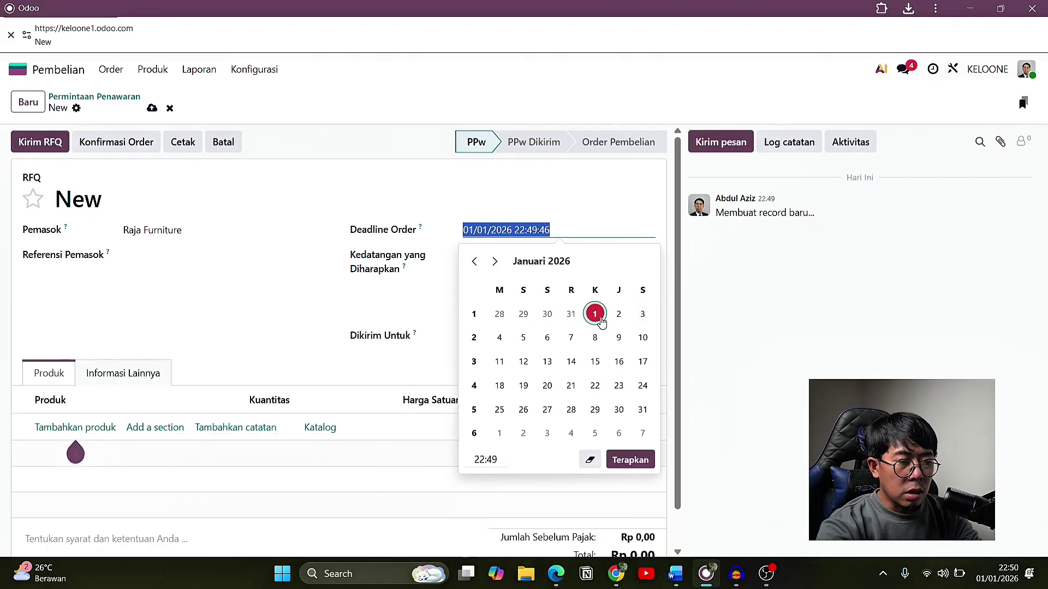
click(505, 199)
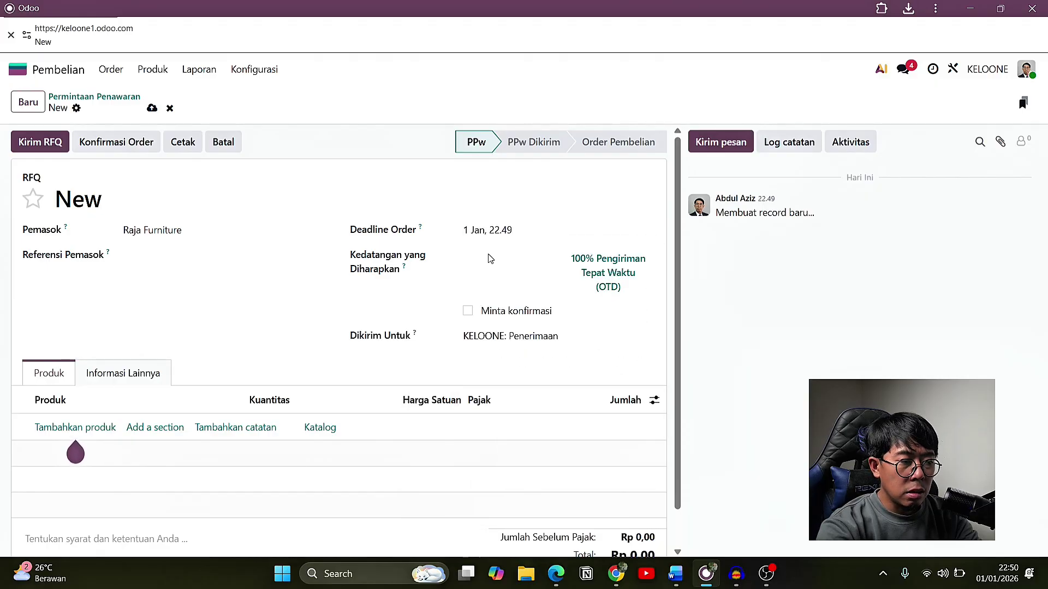
Set the request's expected arrival to 4 January 2026 at 22:00.
click(489, 276)
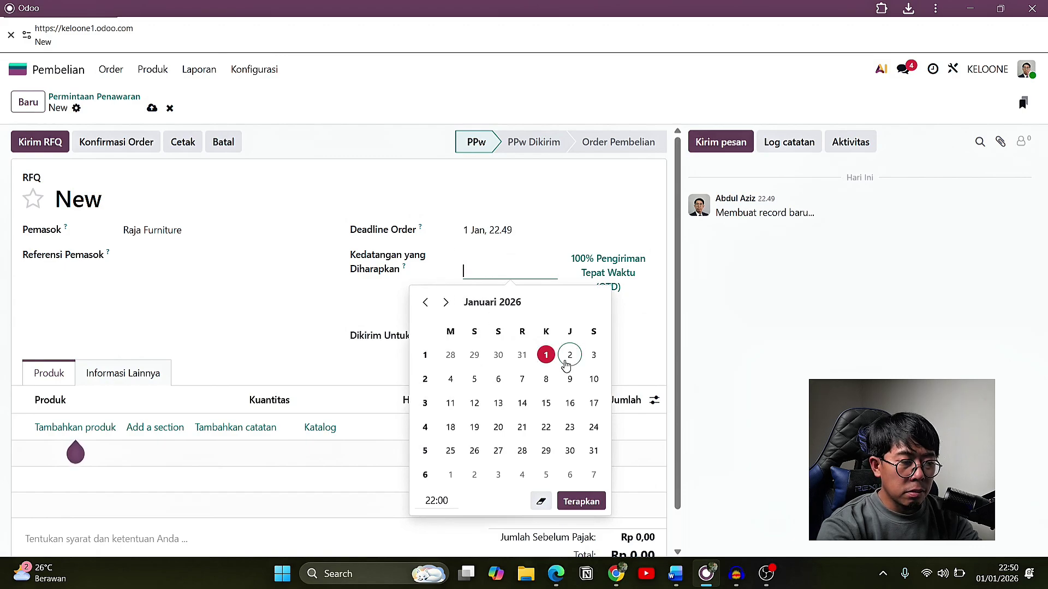
click(451, 380)
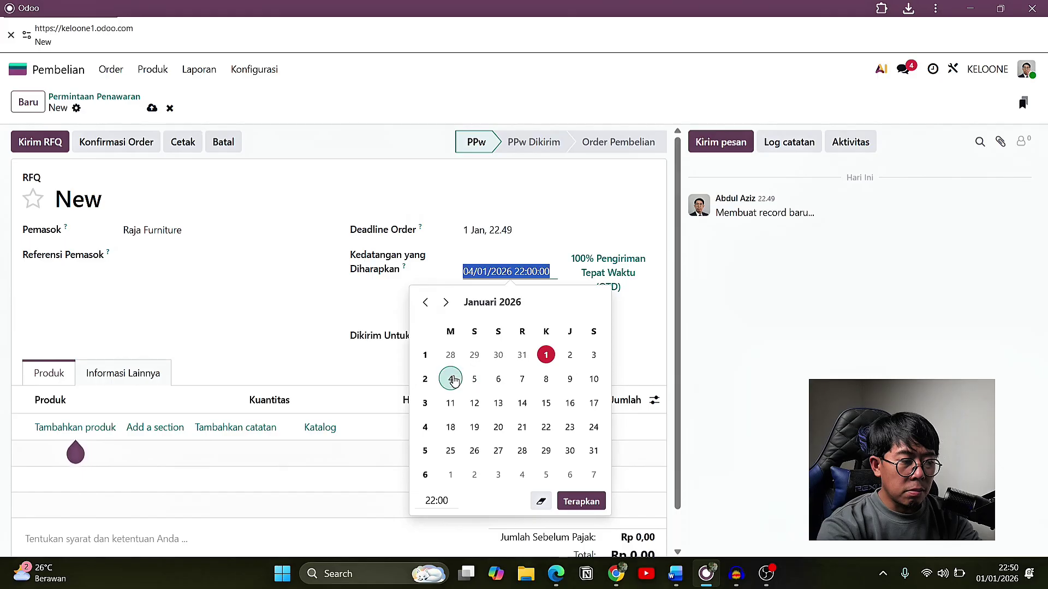
click(580, 501)
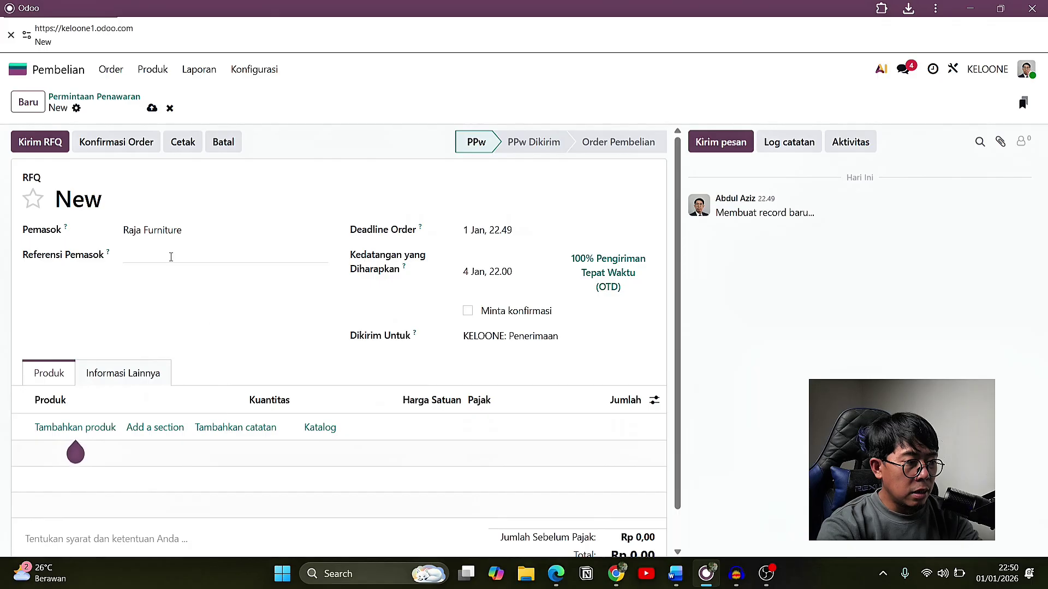
Add Sofa Coklat to the request's product lines with a quantity of 50.
scroll(105, 367, down, 1)
click(82, 388)
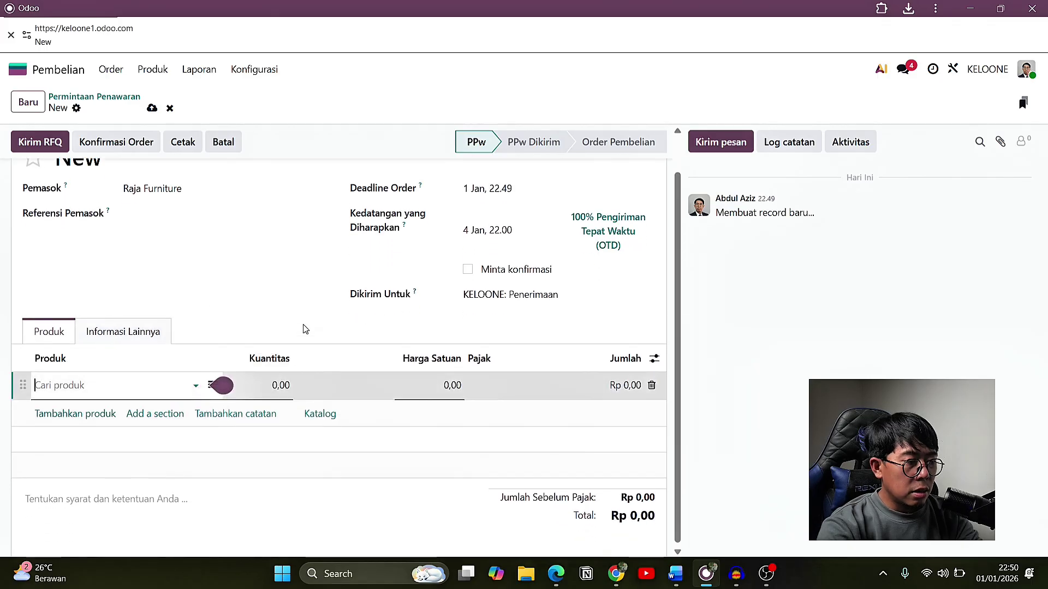
click(132, 392)
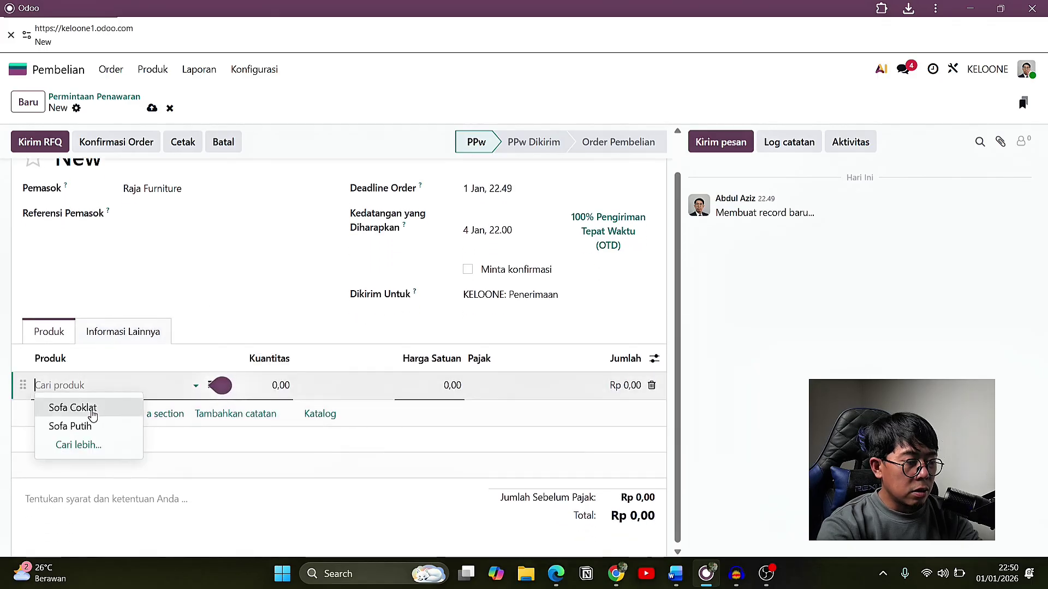
click(92, 416)
click(282, 386)
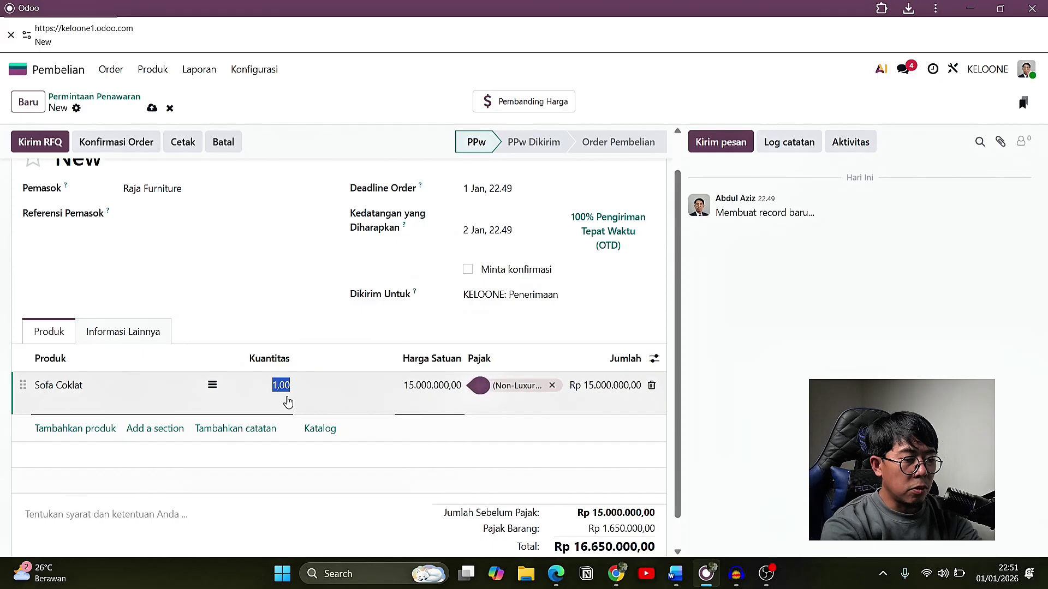
text(50)
key(Tab)
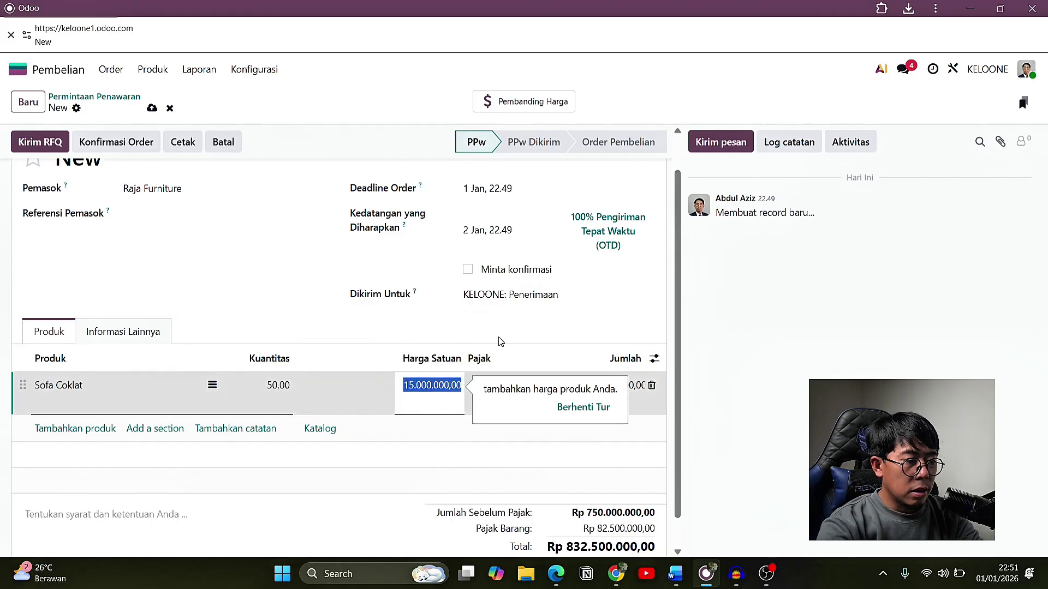
click(334, 323)
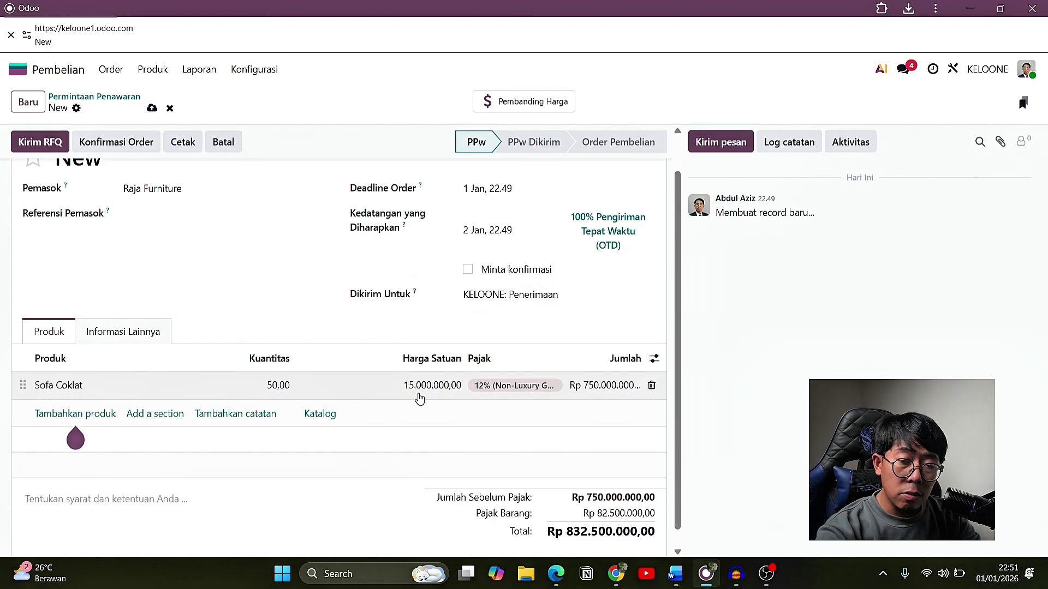
Send the request for quotation by e-mail to Raja Furniture with the default message and attached PDF.
scroll(491, 355, down, 1)
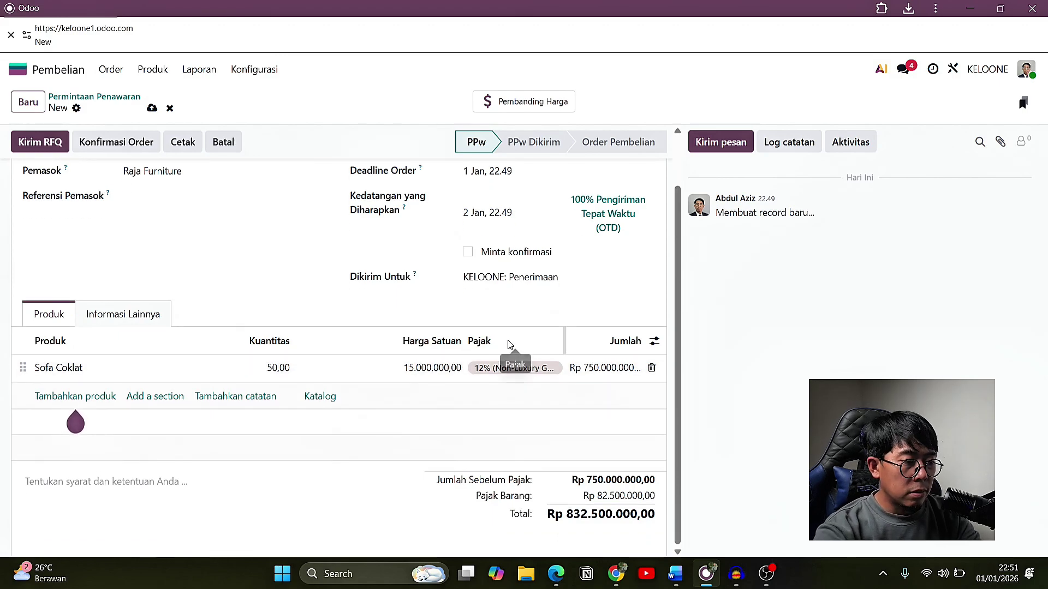
scroll(253, 301, up, 1)
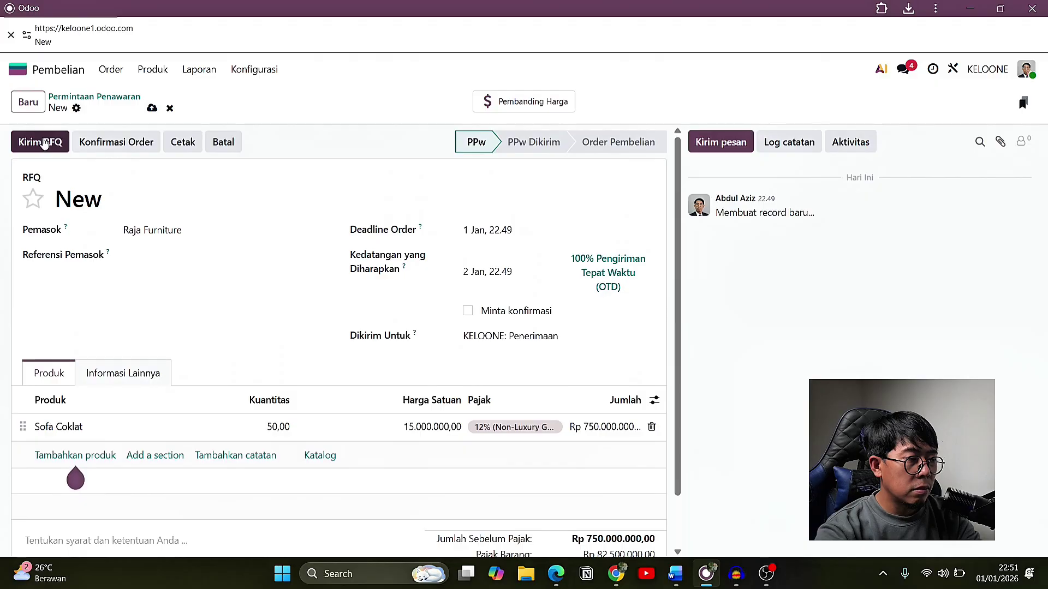
click(43, 143)
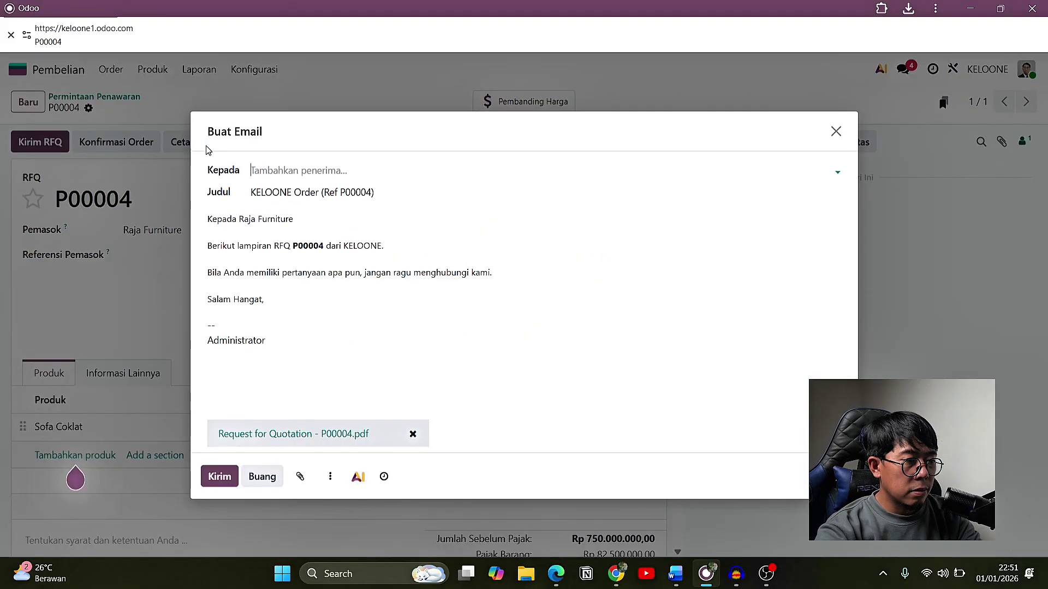
click(328, 170)
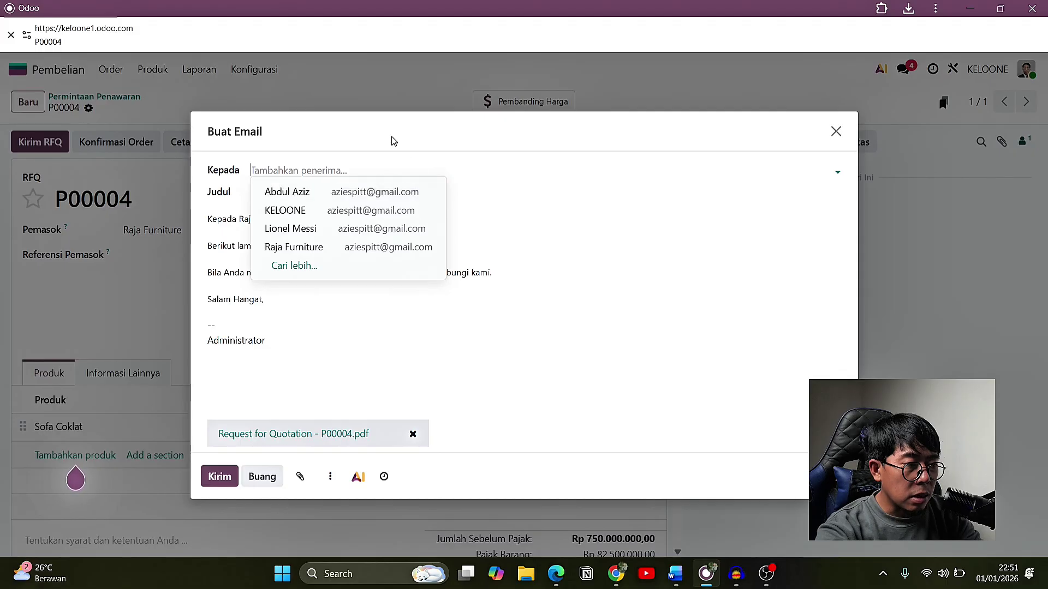
click(295, 247)
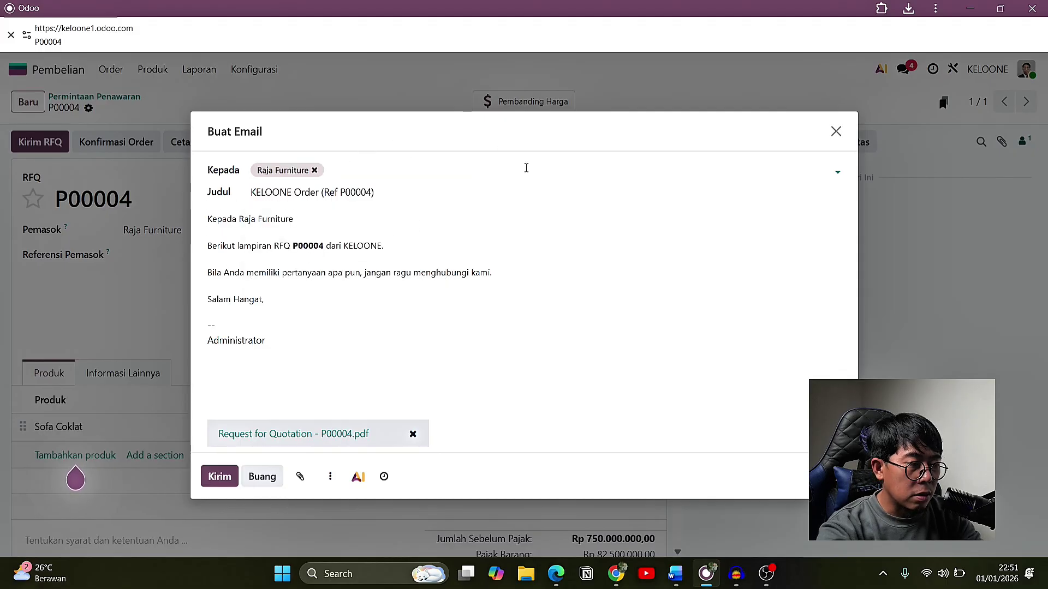
click(220, 477)
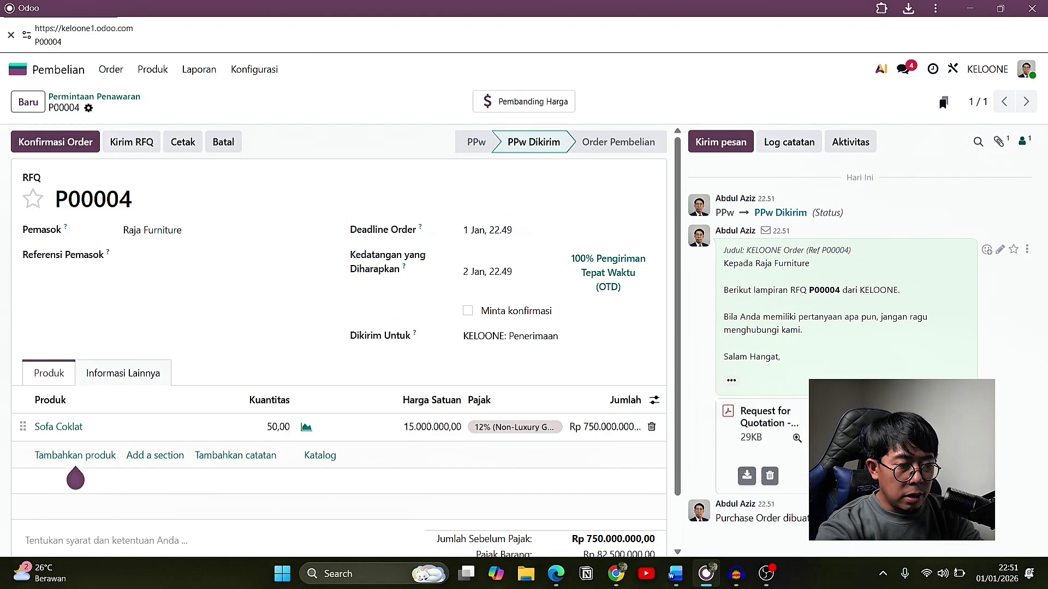
Preview the request-for-quotation PDF attached to the sent message and look through its delivery details and product line.
click(796, 440)
scroll(762, 344, down, 5)
scroll(730, 336, up, 4)
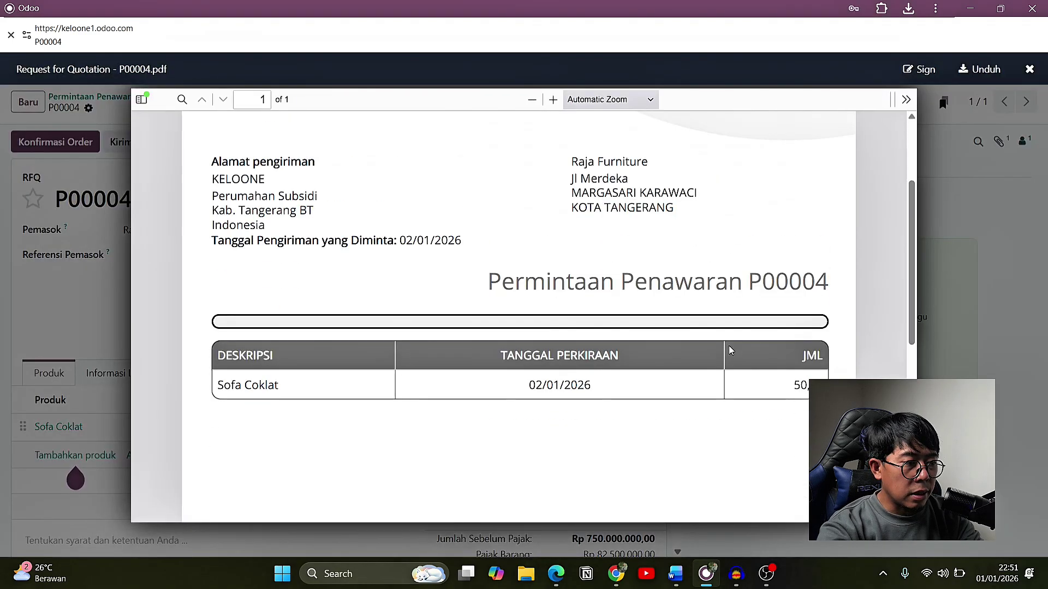
scroll(730, 349, down, 3)
Return to the Permintaan Penawaran list in the Pembelian app to review the status of the requests.
key(alt+c)
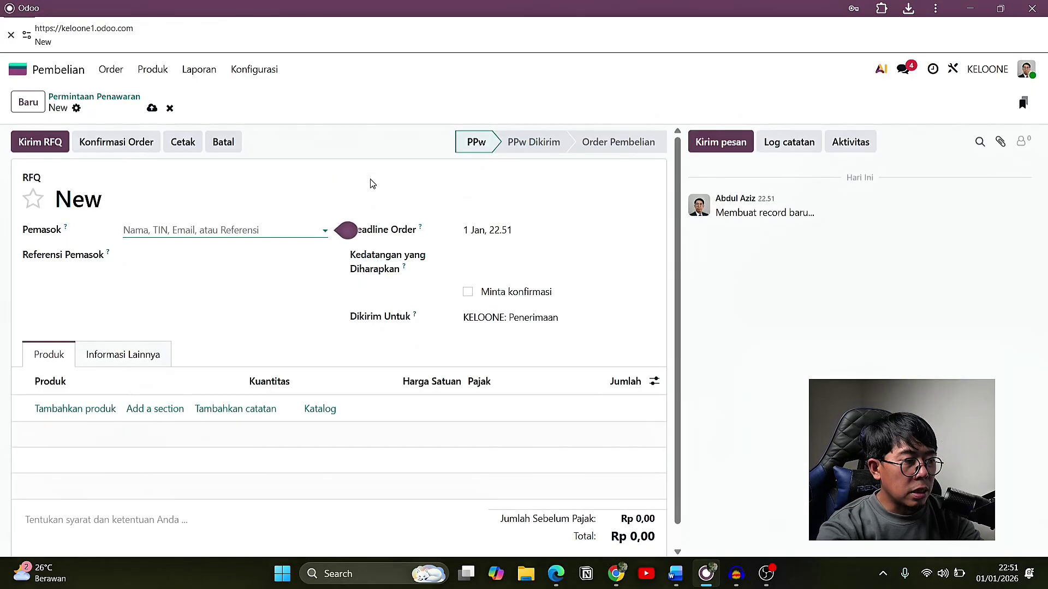
key(alt+j)
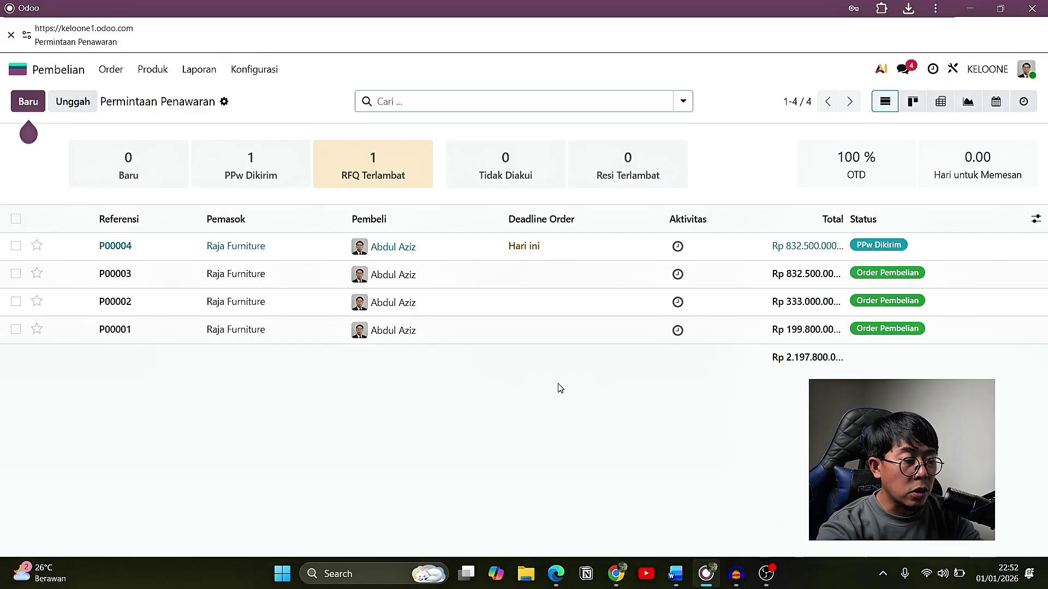
click(88, 75)
click(289, 208)
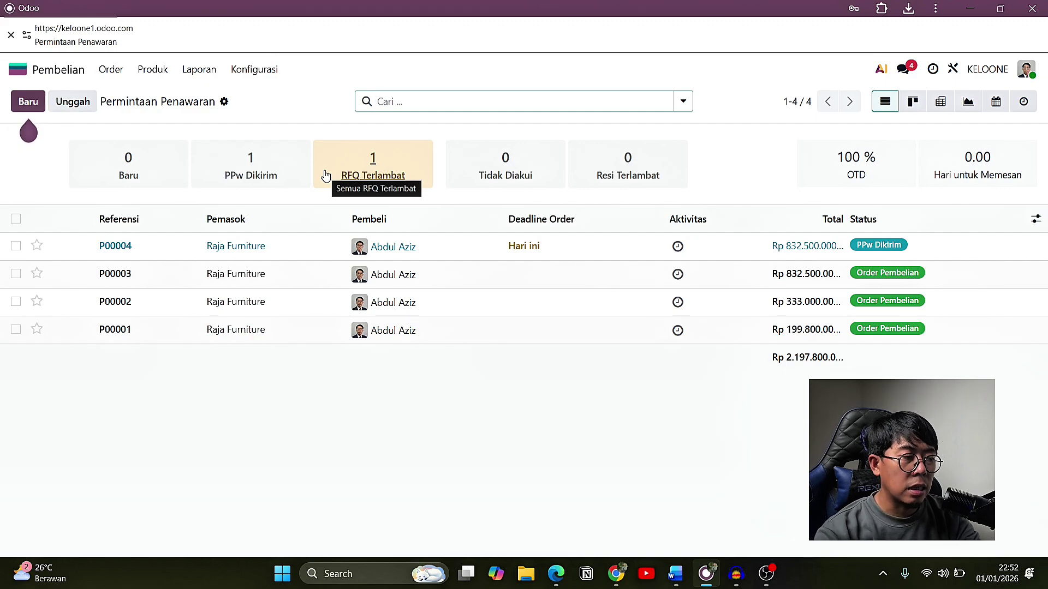
Open the sent request for quotation to Raja Furniture from the Permintaan Penawaran list and confirm it as a purchase order.
click(109, 70)
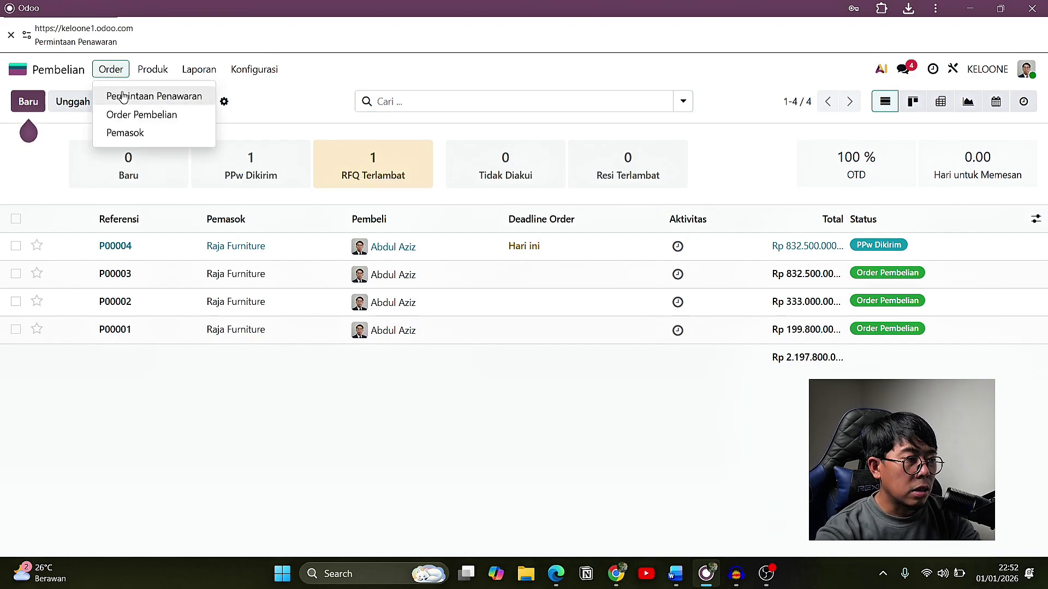
click(126, 101)
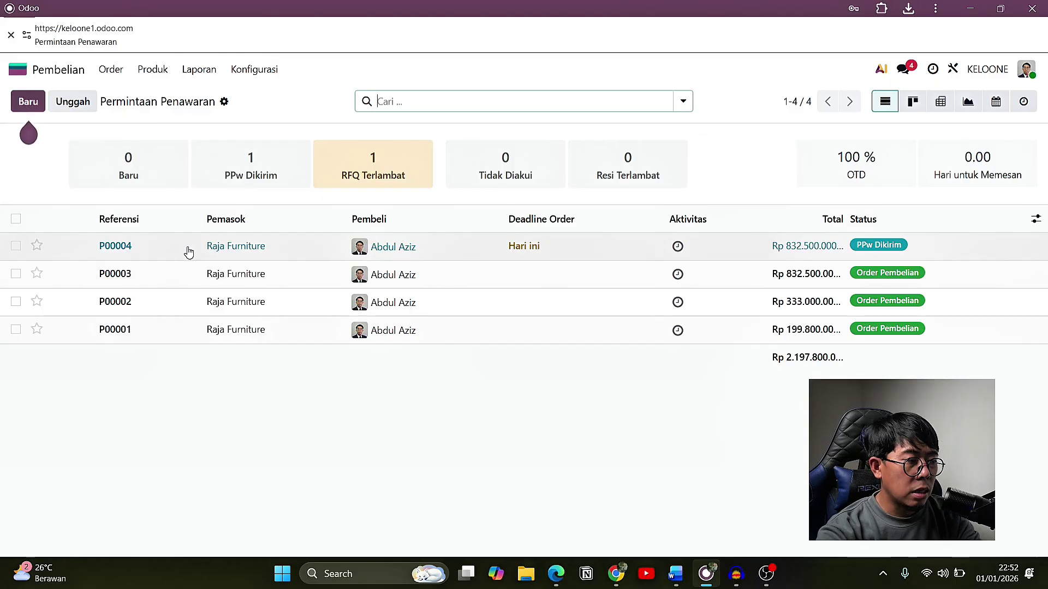
click(121, 252)
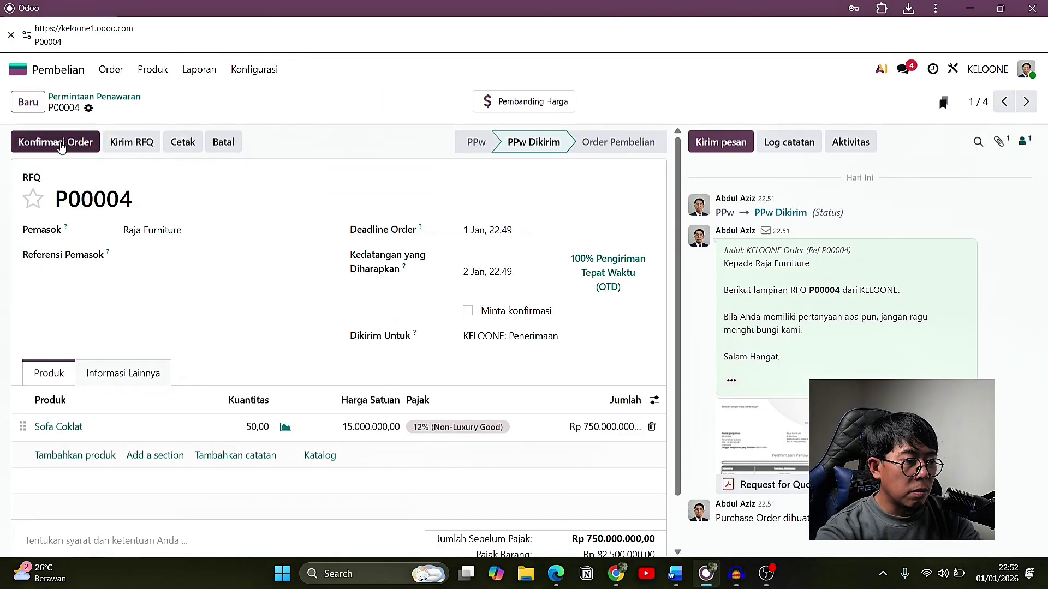
click(60, 143)
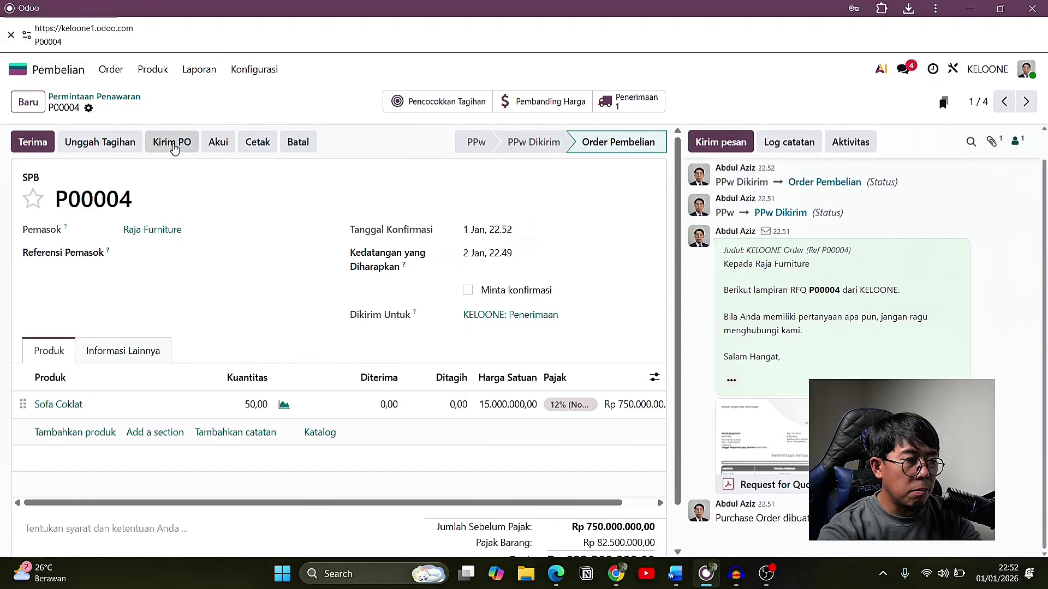
Send the confirmed purchase order by e-mail to Raja Furniture with the default message and attached PDF.
click(173, 148)
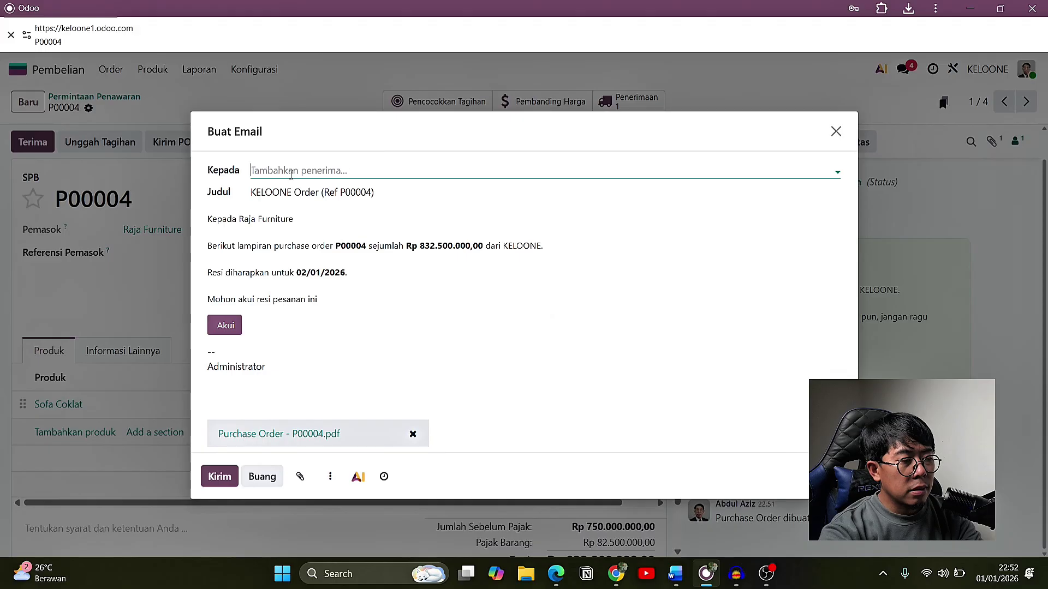
click(292, 173)
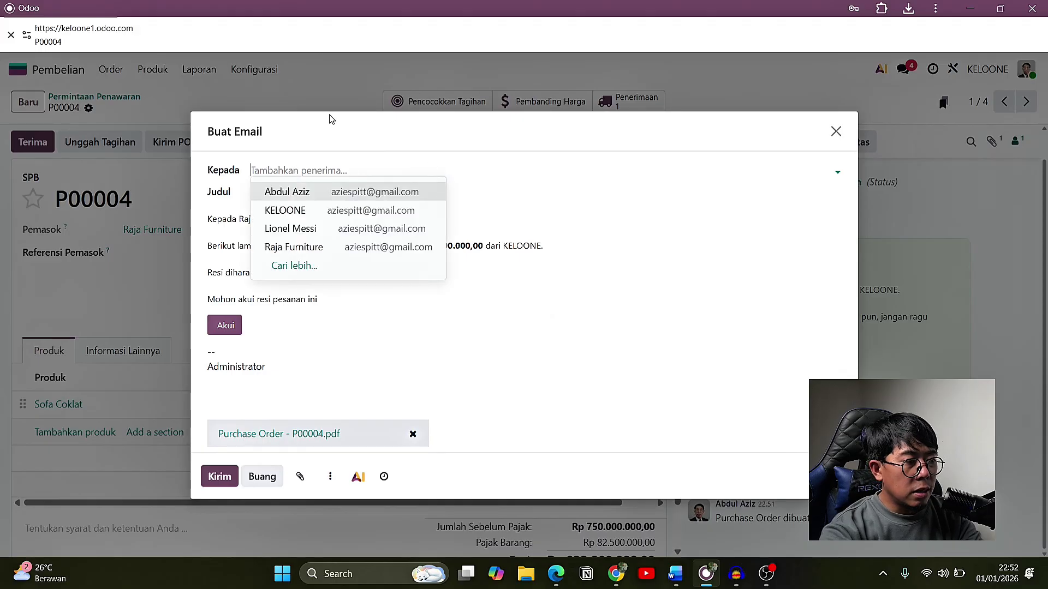
click(306, 247)
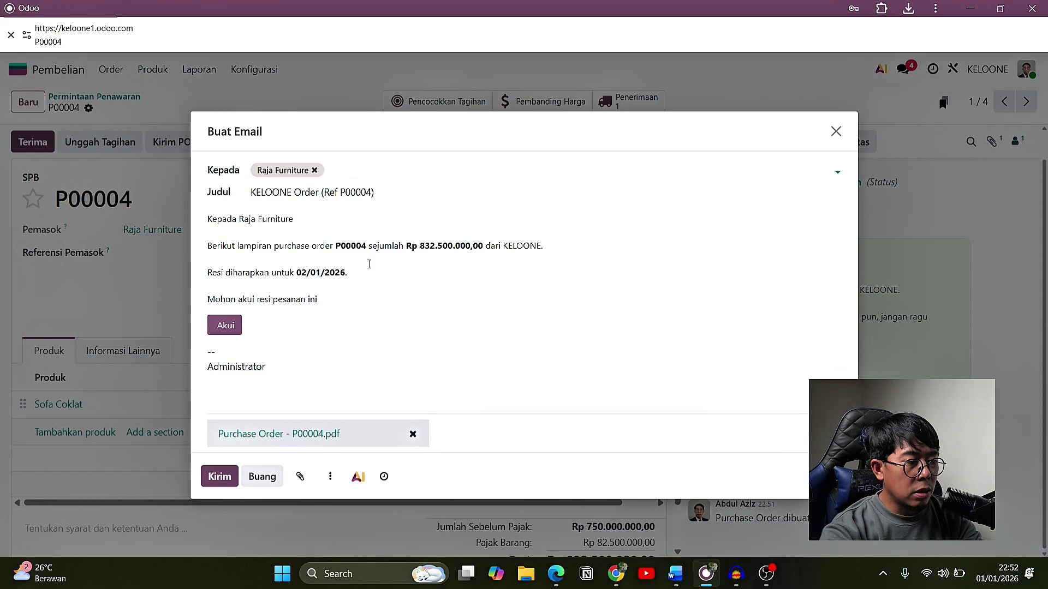
click(218, 477)
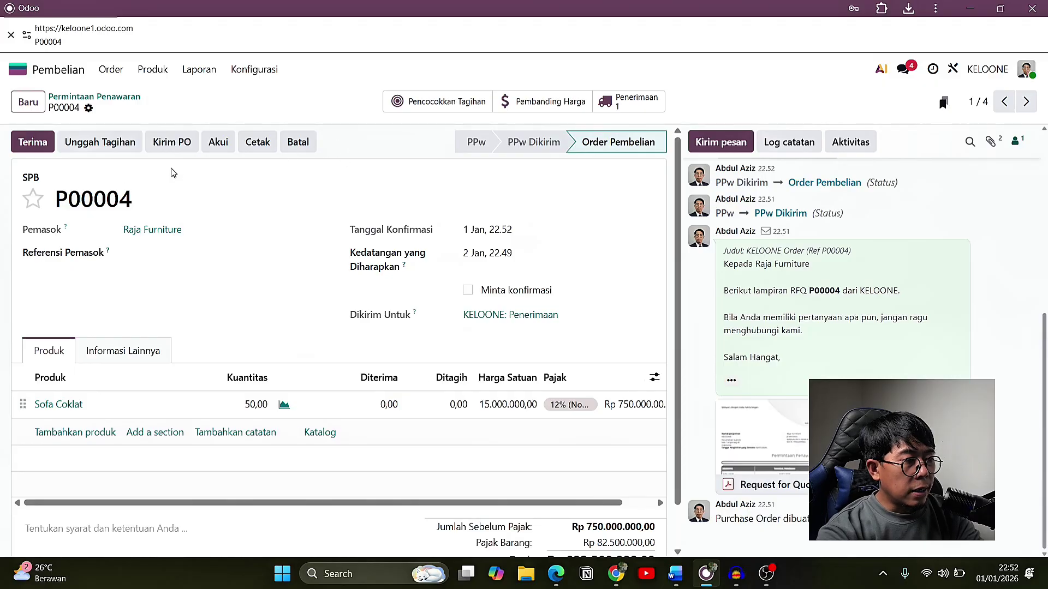
Mark the purchase order as acknowledged (Akui) and look through its message history.
click(216, 144)
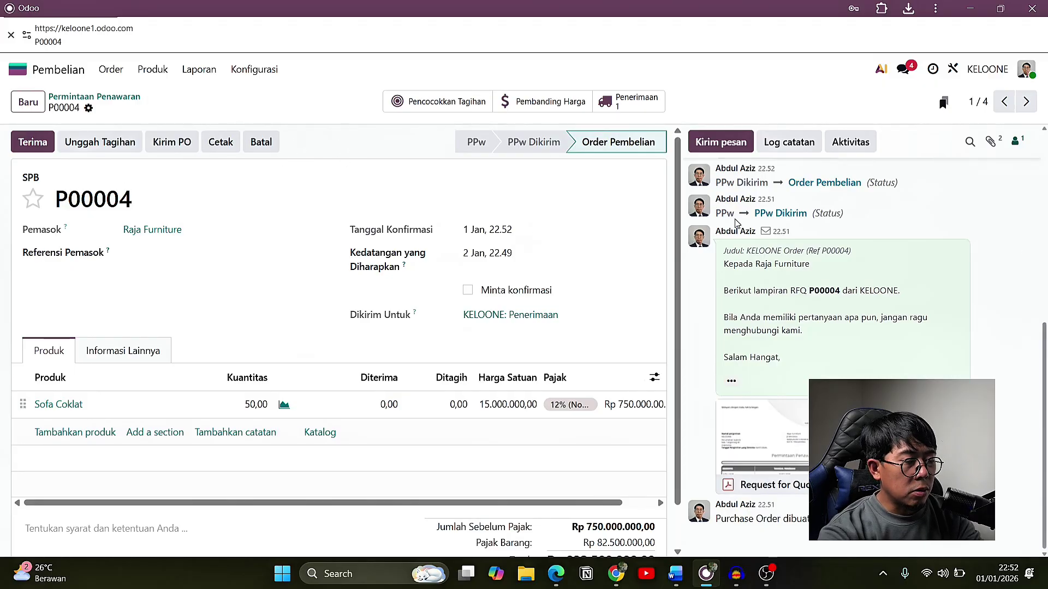
scroll(791, 240, up, 2)
scroll(827, 256, down, 2)
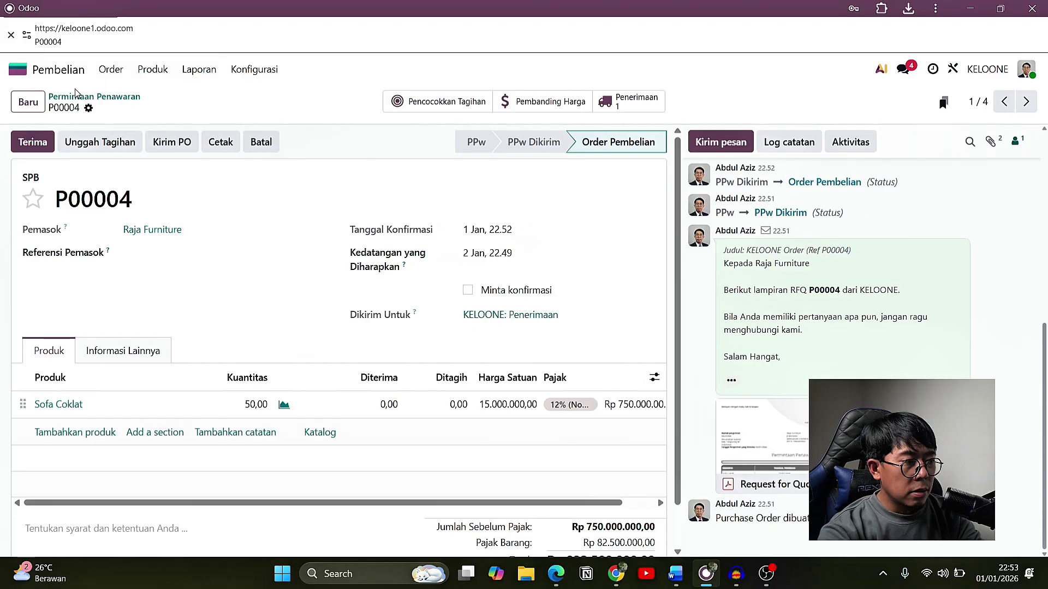
Open the receipt from Raja Furniture with status Siap in the Penerimaan list of the Stok Persediaan app.
click(19, 69)
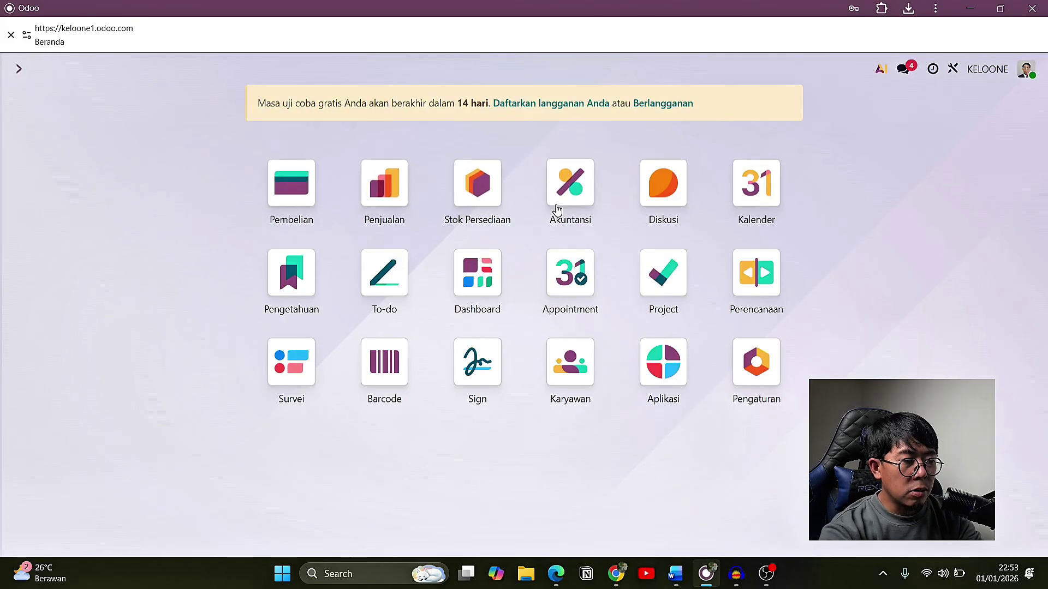
click(473, 189)
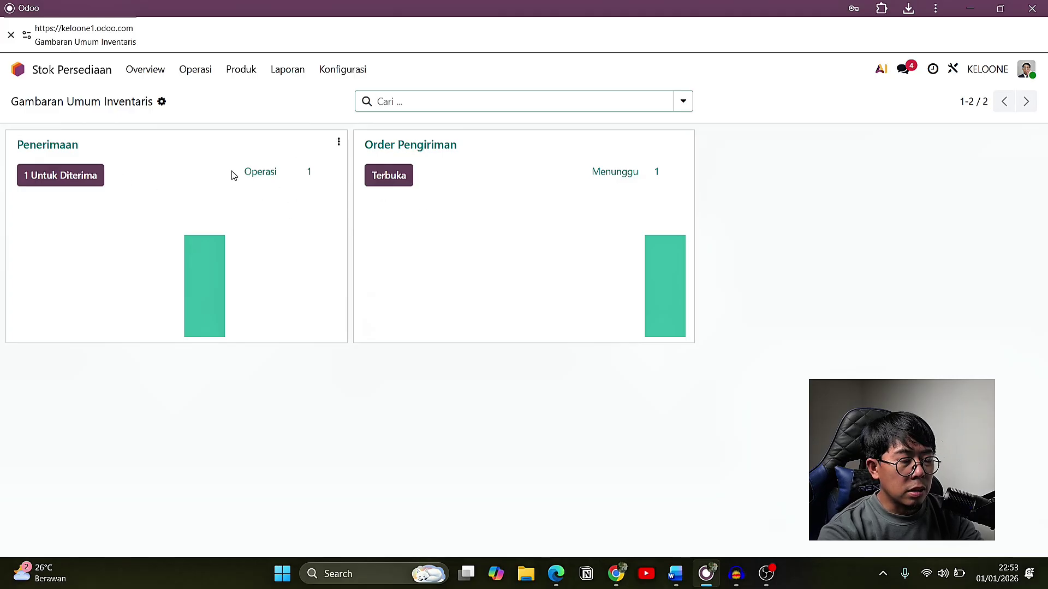
mouse_move(211, 262)
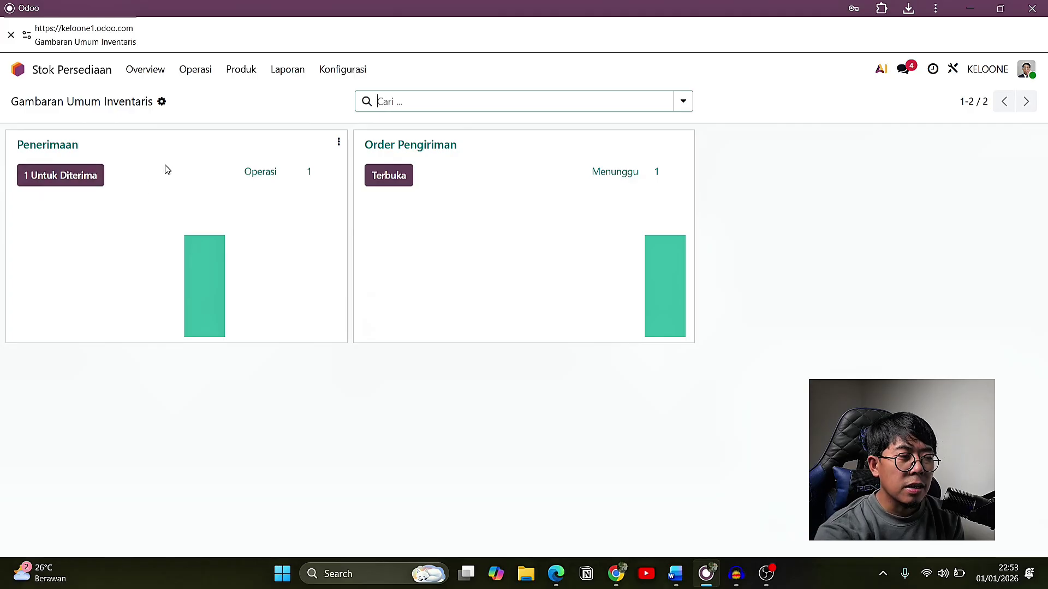
click(65, 145)
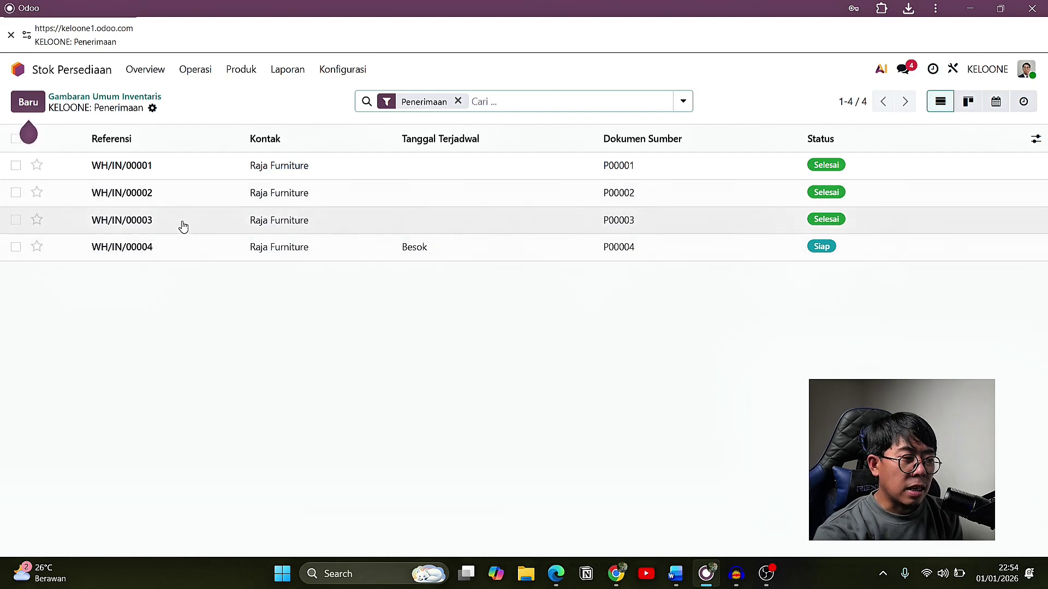
click(244, 252)
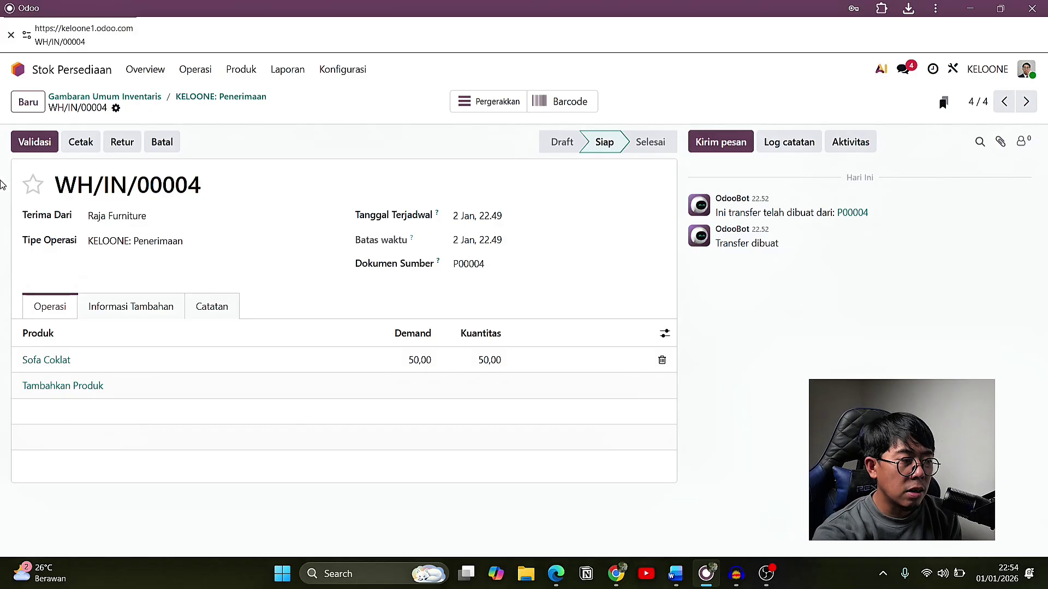
Validate the receipt of 50 Sofa Coklat with its scheduled date left as is, and print its delivery slip.
click(40, 141)
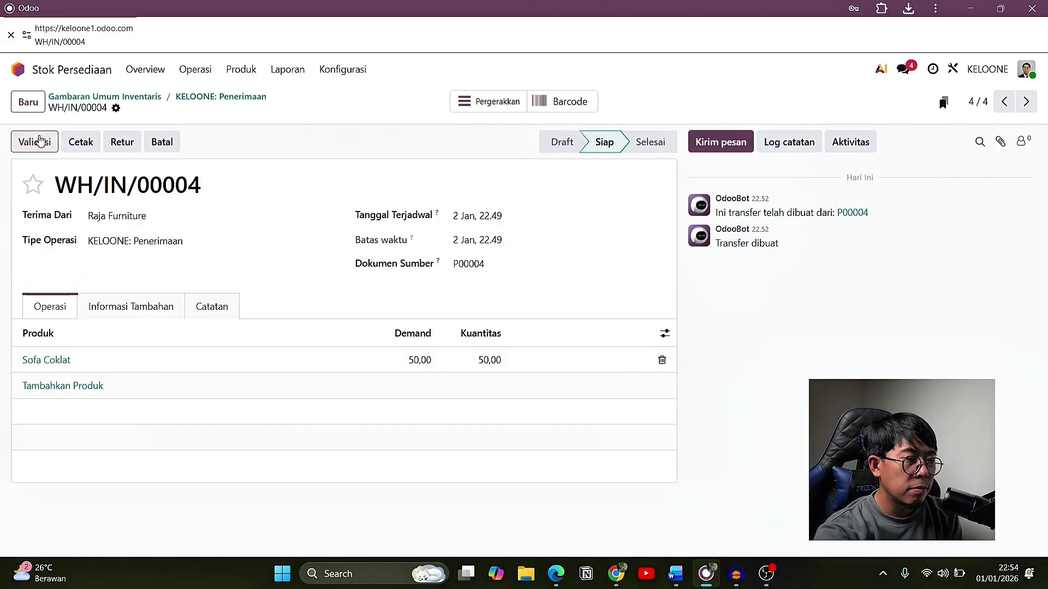
click(485, 217)
click(497, 192)
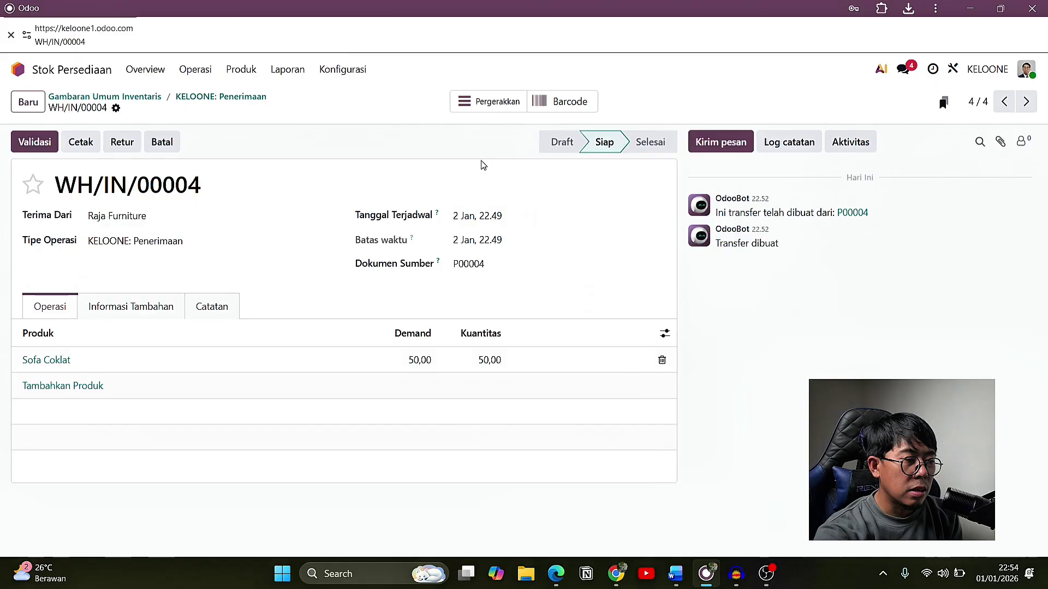
click(40, 142)
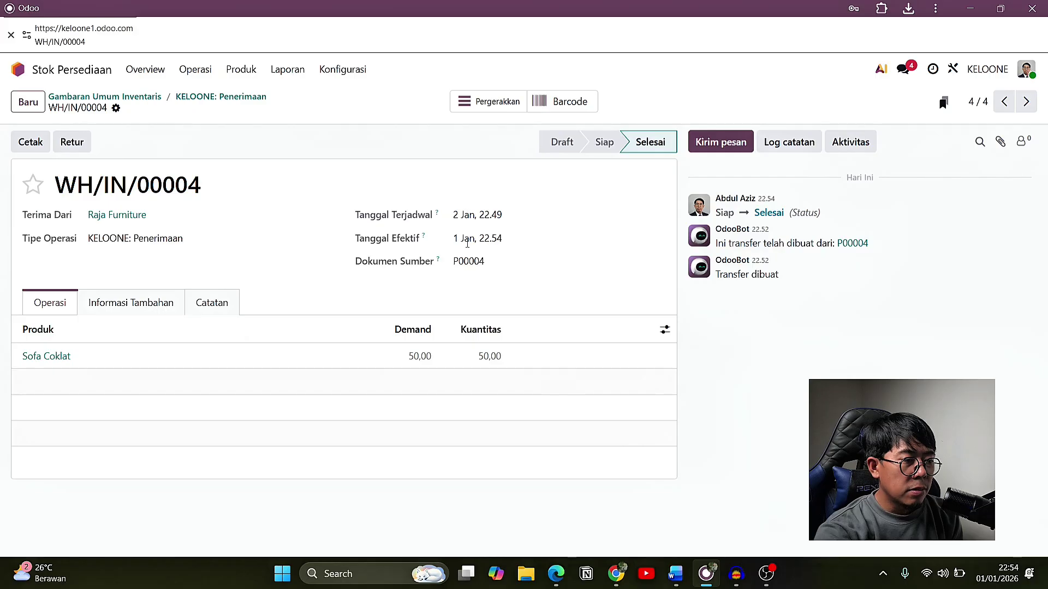
click(30, 142)
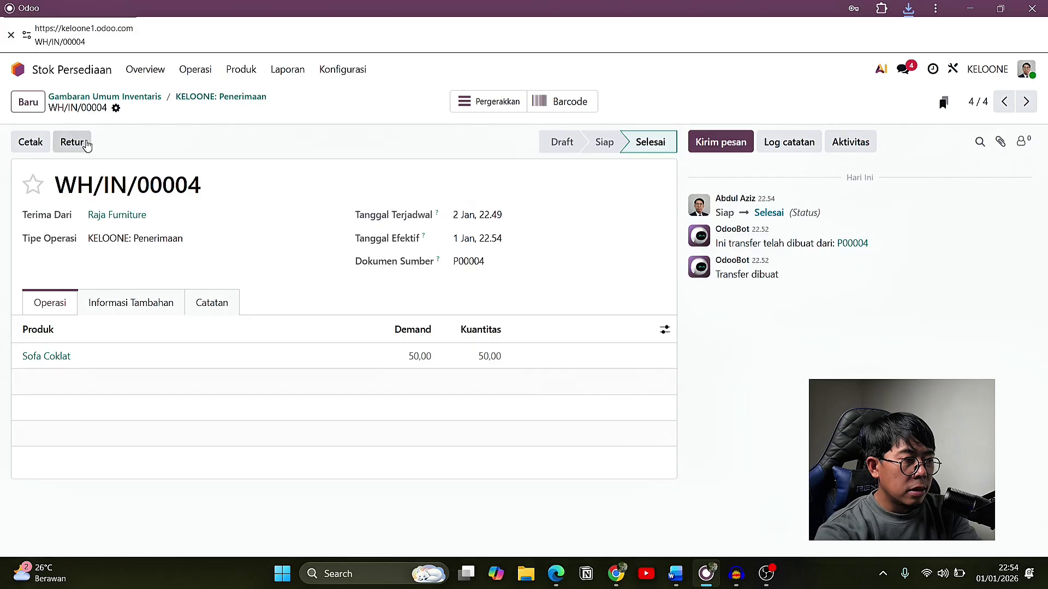
Validate the ready delivery order for 50 Sofa Coklat from the Stok Persediaan overview and print its delivery slip.
click(229, 97)
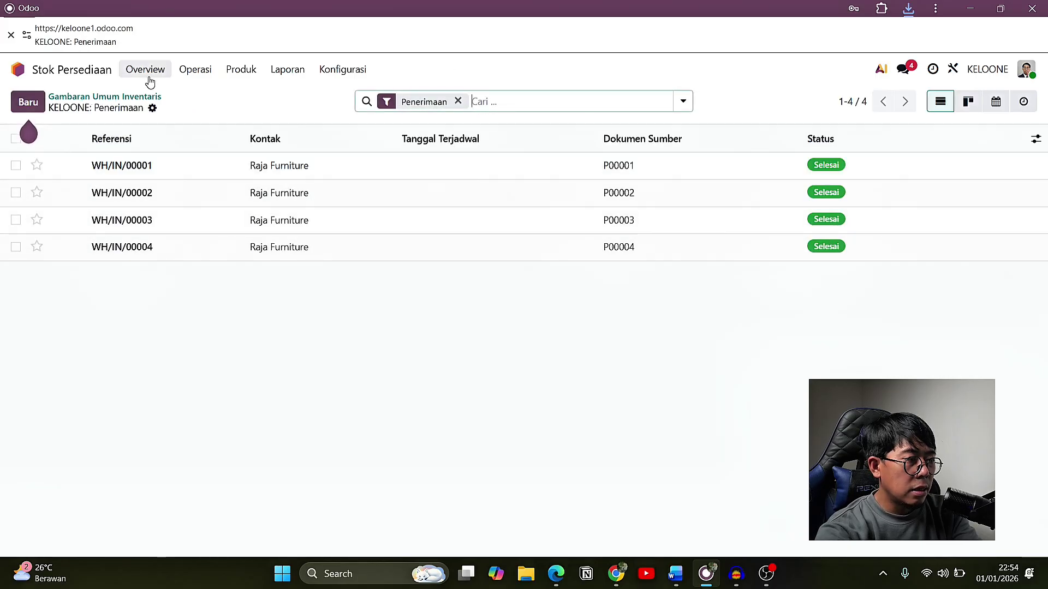
click(58, 80)
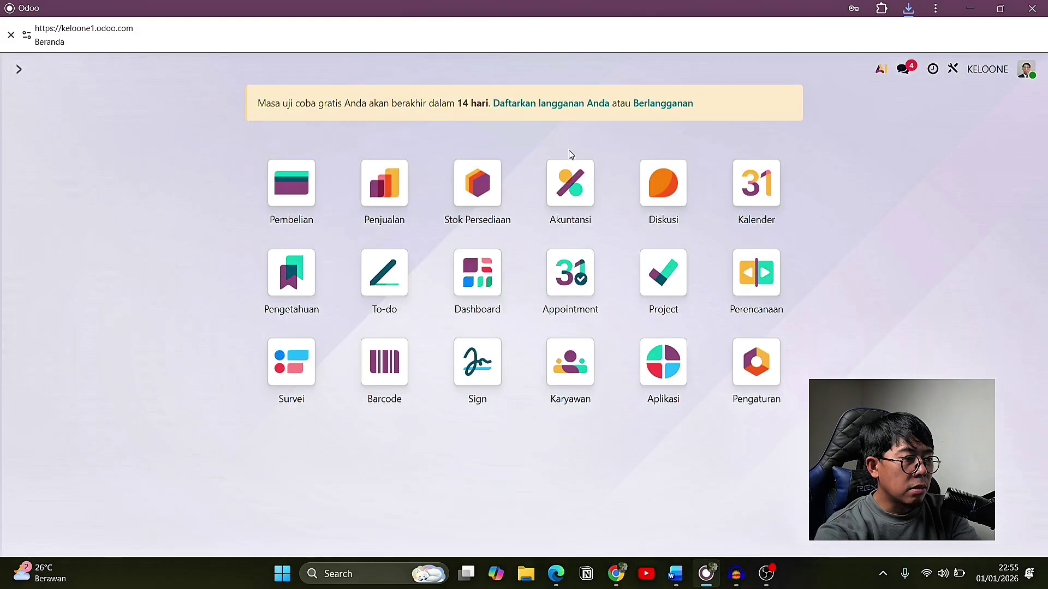
click(501, 193)
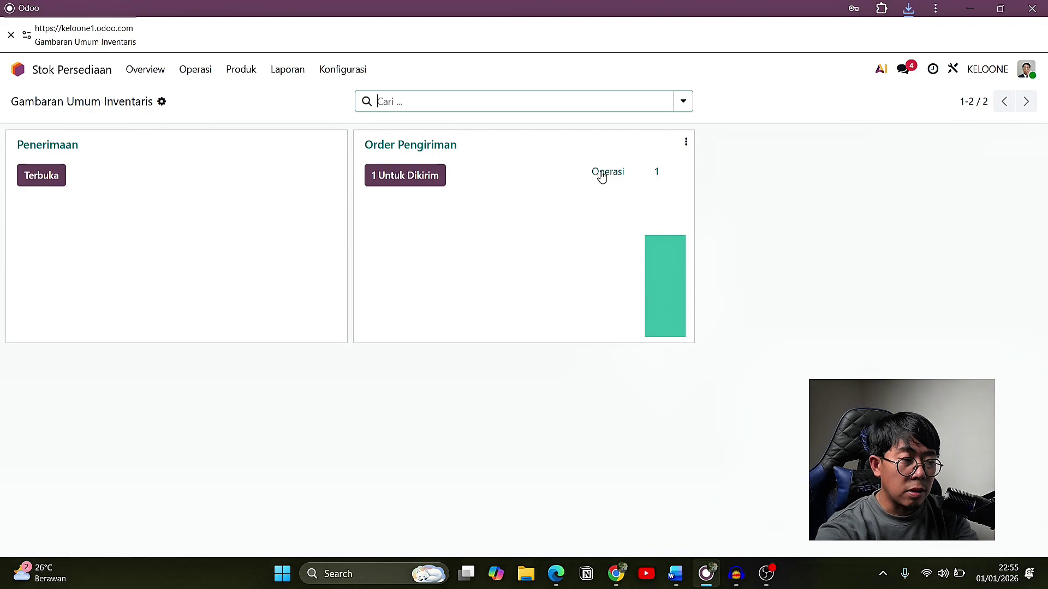
click(417, 176)
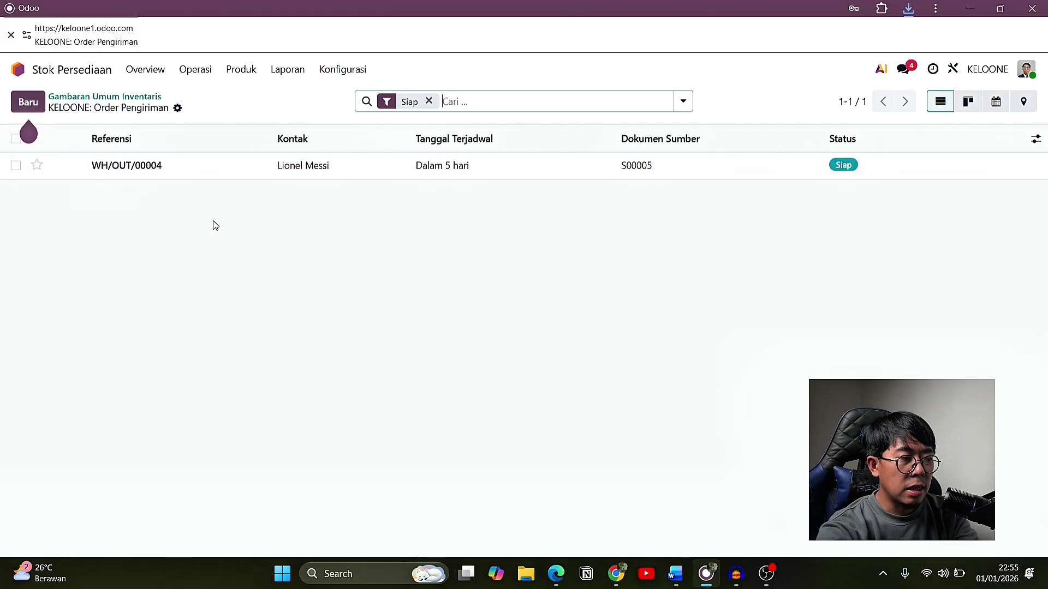
click(161, 169)
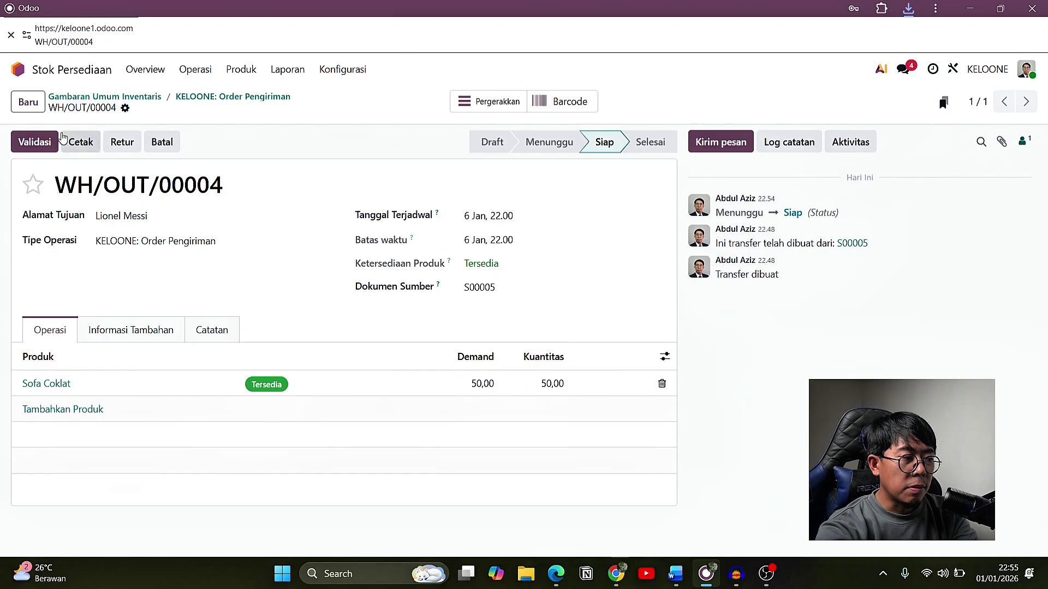
click(45, 143)
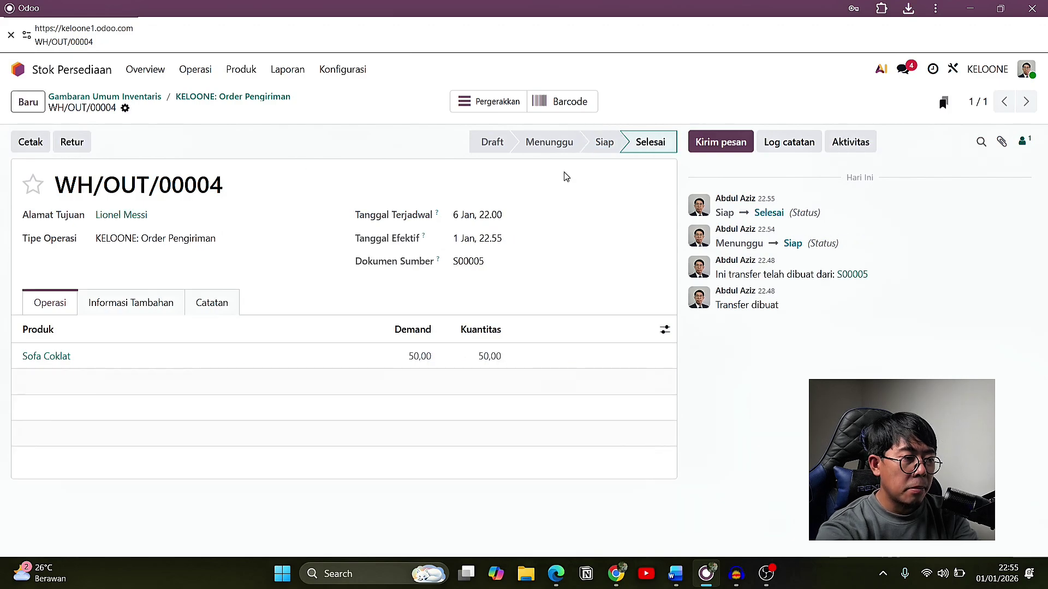
click(30, 142)
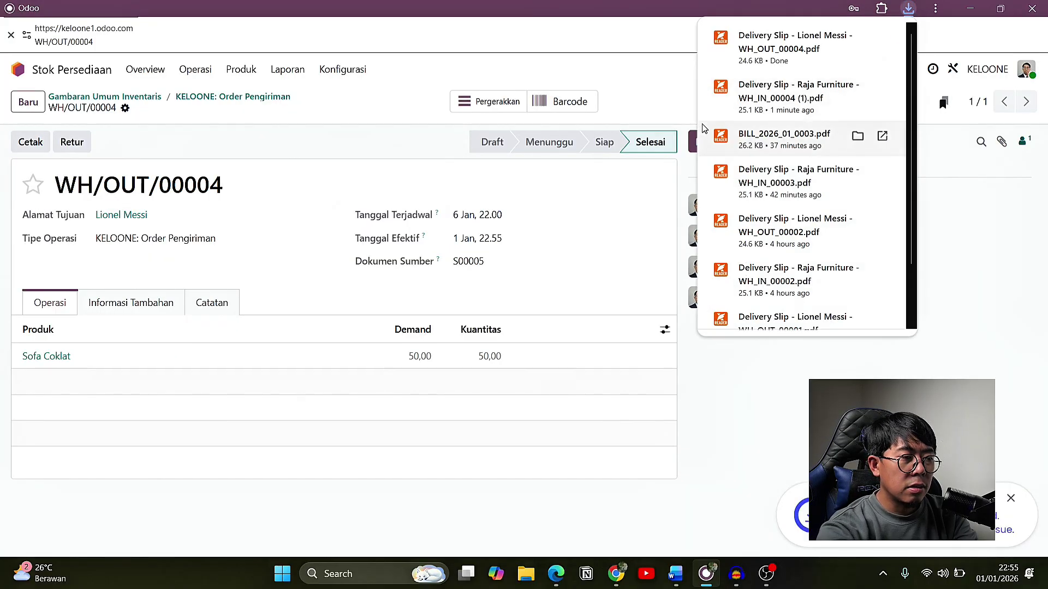
Open the sales order with invoice status Siap Difakturkan from the Order Penjualan list in the Penjualan app.
click(77, 78)
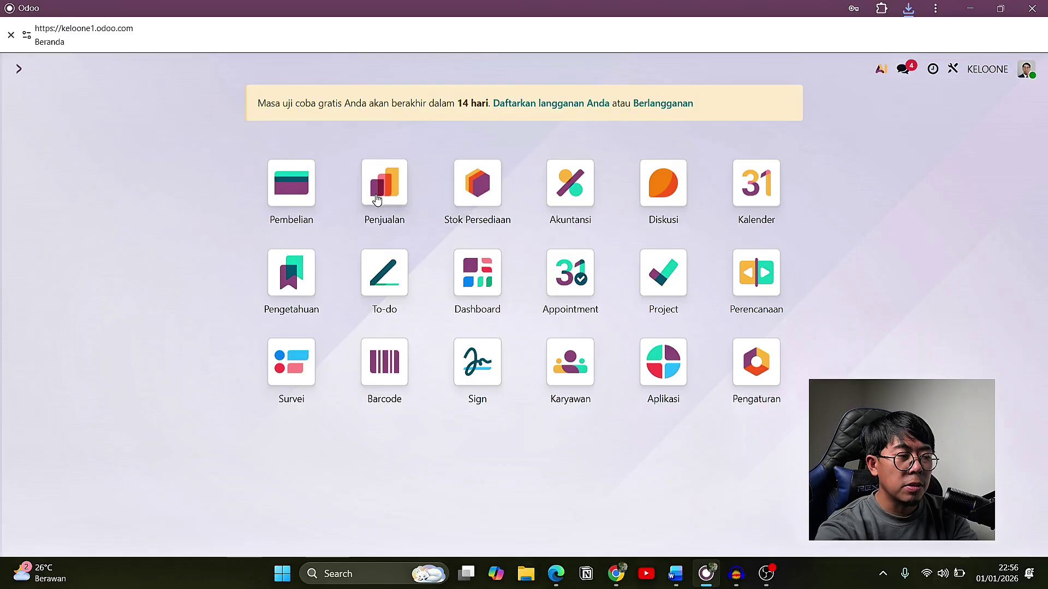
click(383, 188)
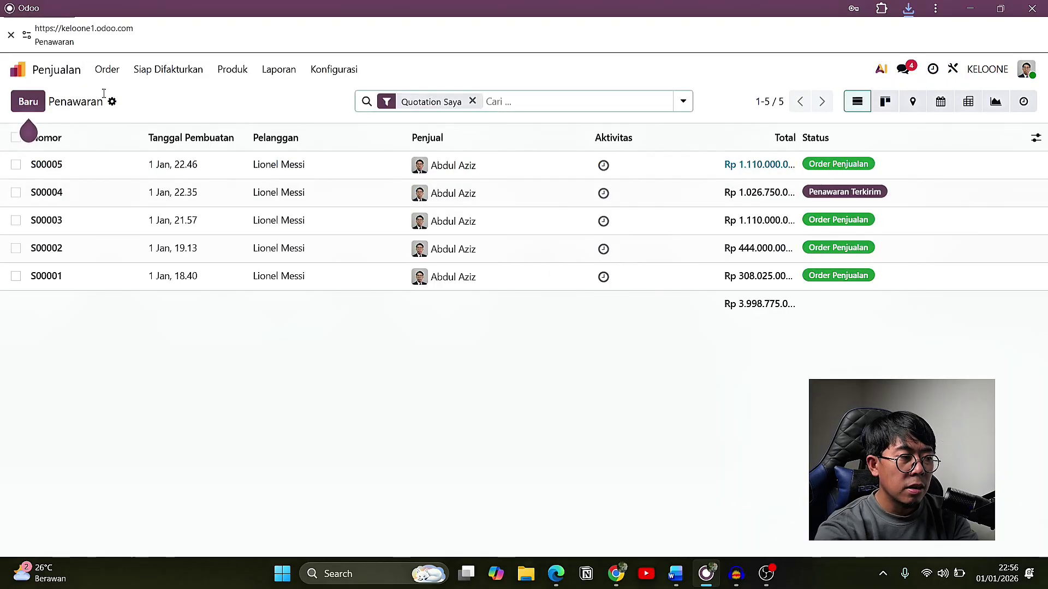
click(102, 75)
click(112, 115)
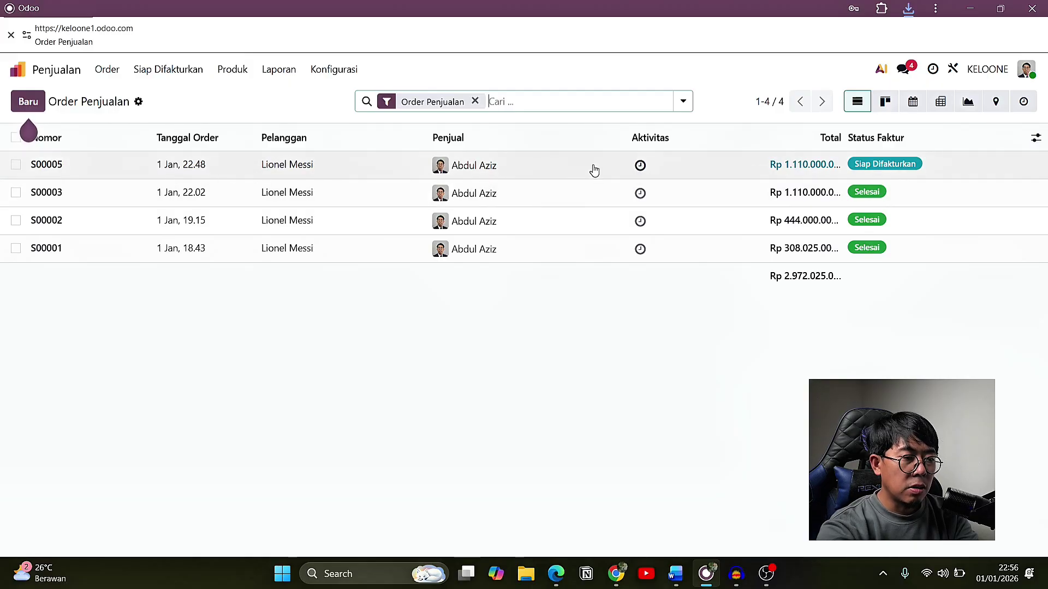
click(431, 166)
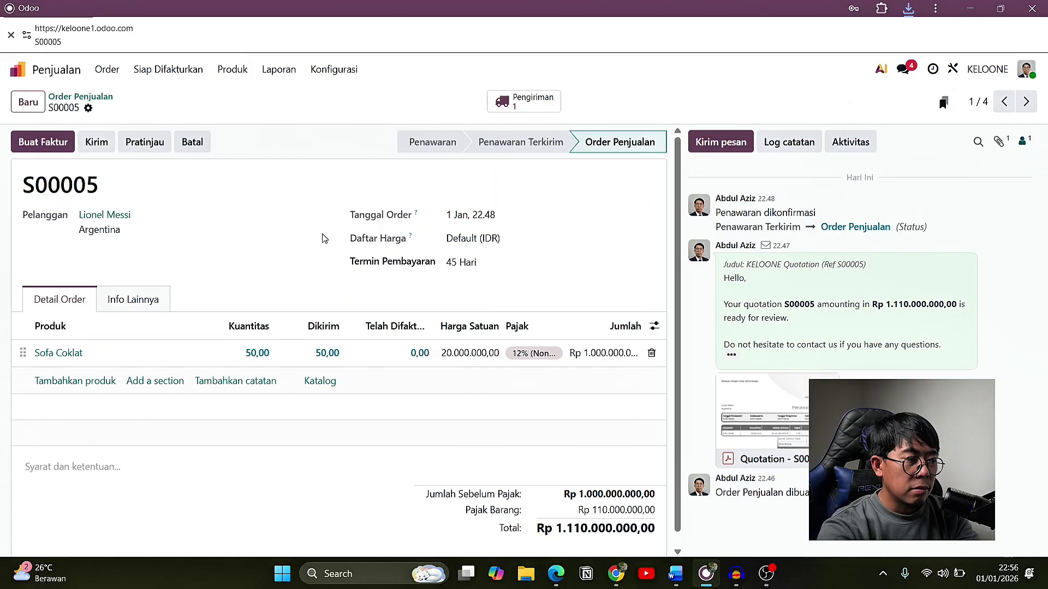
Review the sales order's lines and totals and create a draft invoice from it as Faktur reguler.
scroll(346, 348, down, 1)
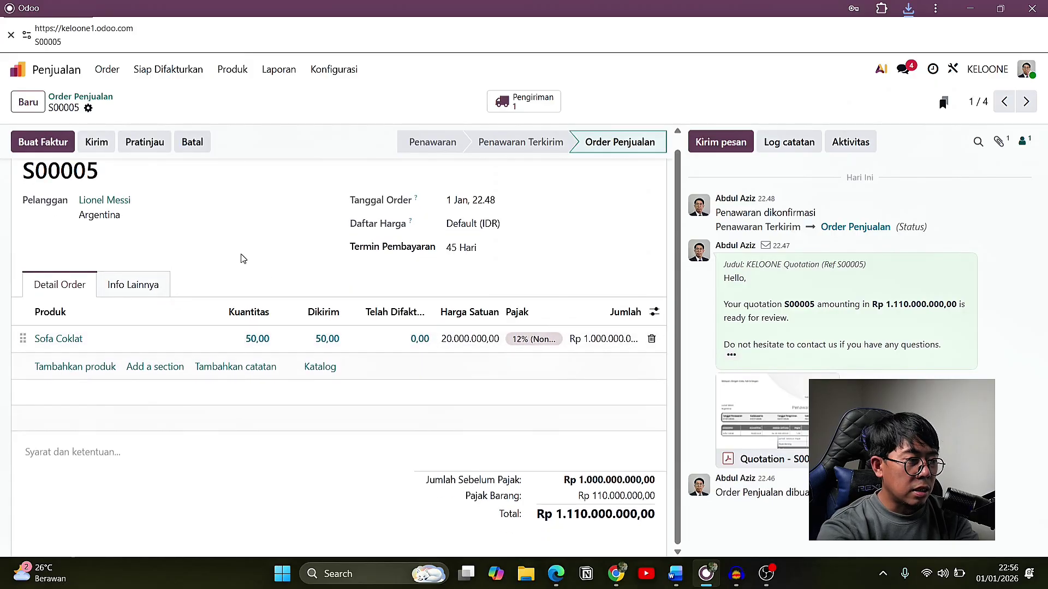
scroll(64, 213, up, 1)
click(43, 143)
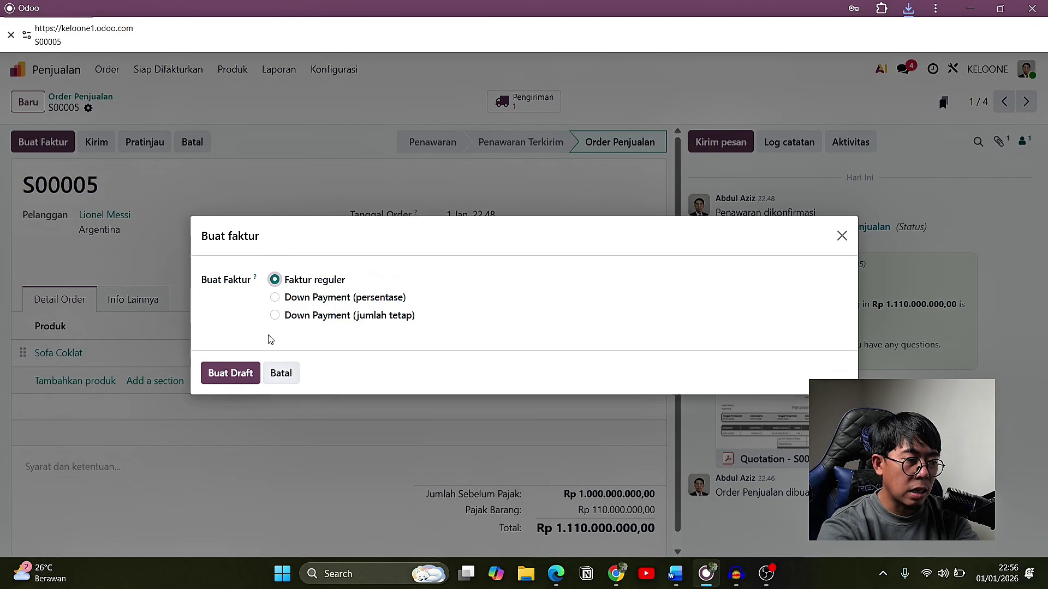
click(218, 372)
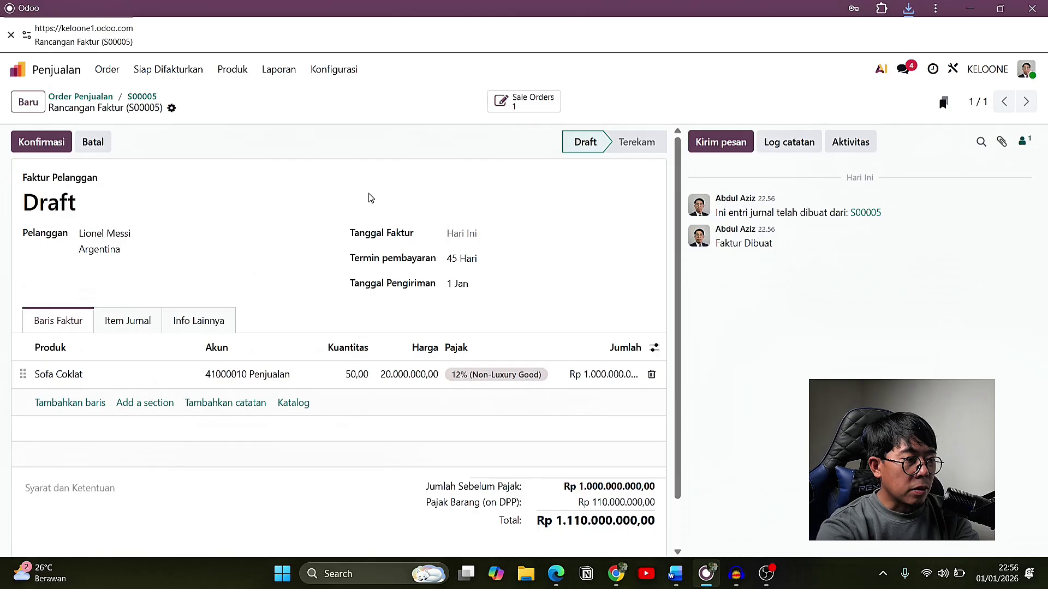
Set the draft invoice's date to 1 Jan and check its product line and totals.
click(461, 233)
click(587, 317)
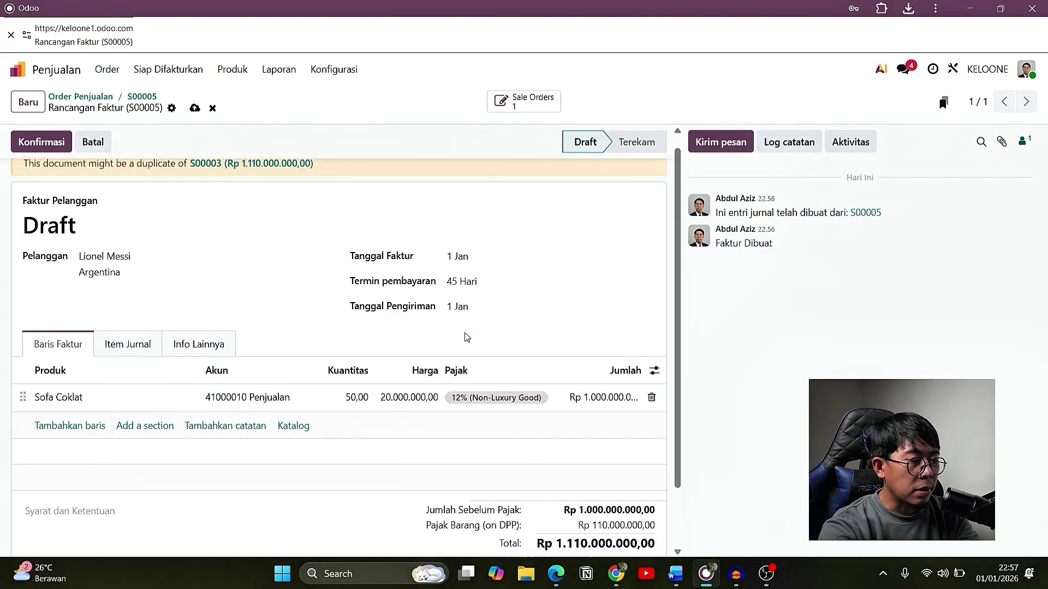
scroll(461, 339, down, 2)
scroll(322, 311, up, 2)
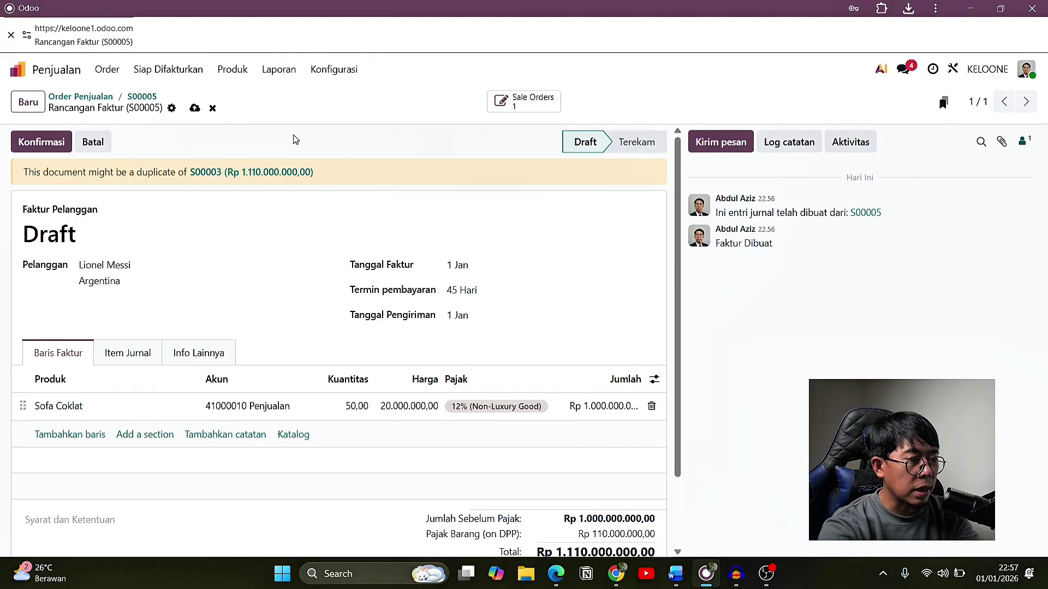
Confirm the draft customer invoice for 50 Sofa Coklat and review its posted details and totals.
click(55, 143)
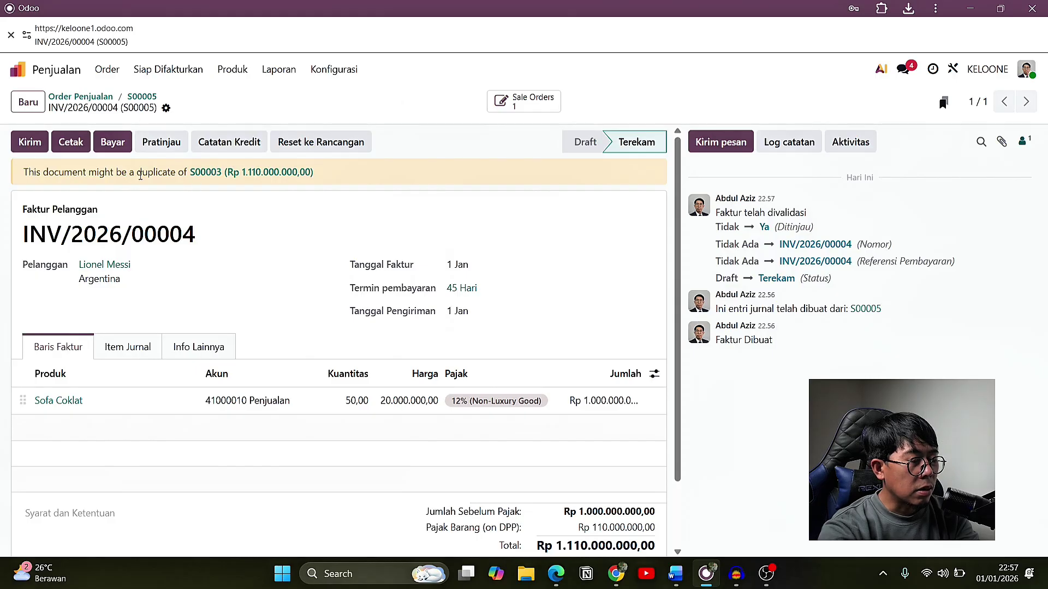
scroll(168, 221, down, 1)
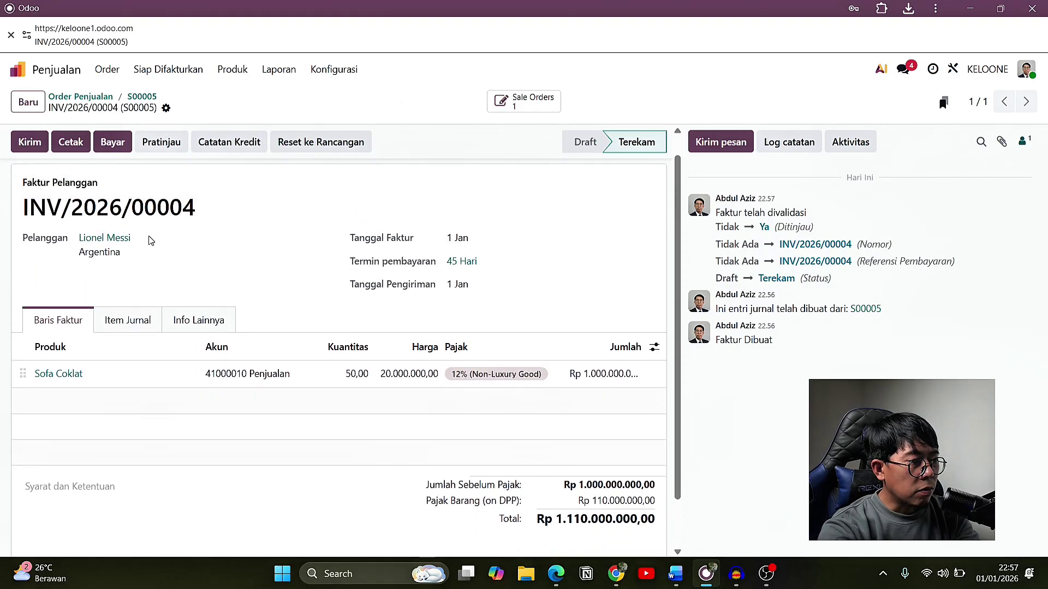
scroll(147, 235, up, 1)
scroll(452, 374, down, 1)
scroll(440, 369, up, 1)
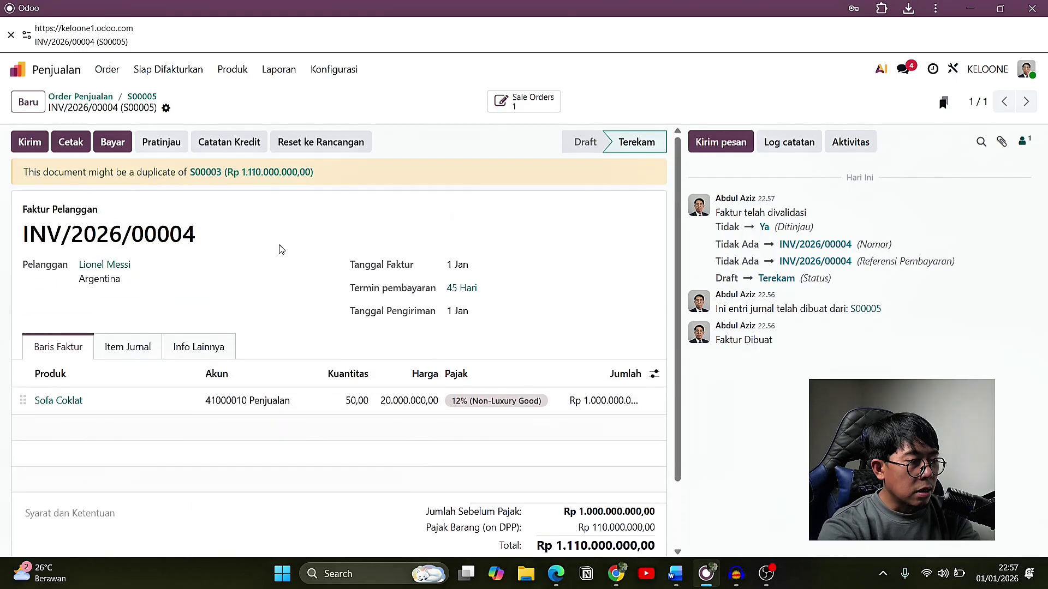
Send the posted invoice by email with its PDF attached, choosing the customer's contact as the recipient.
click(29, 143)
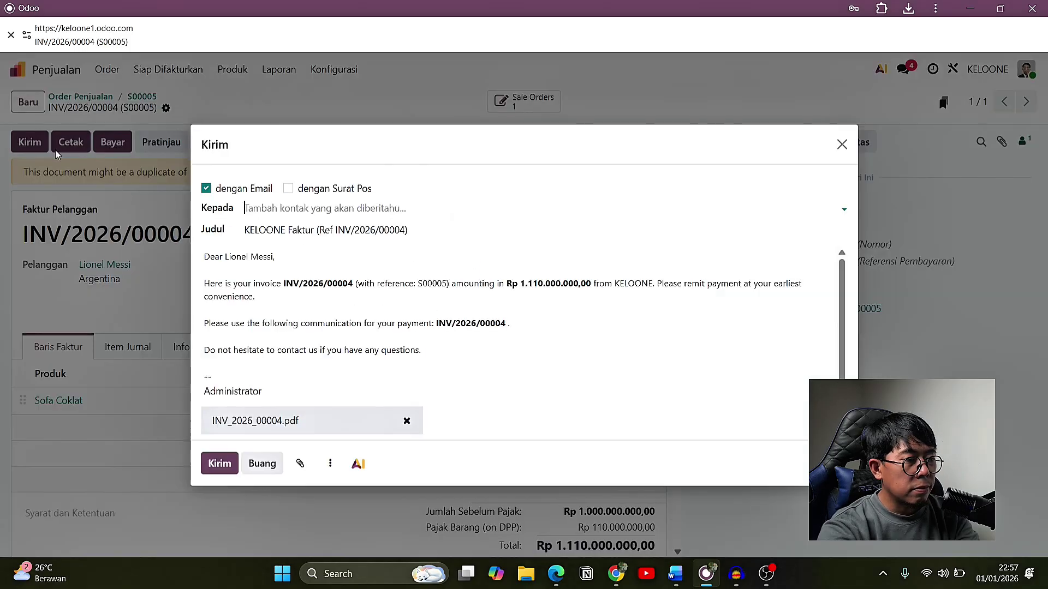
click(256, 203)
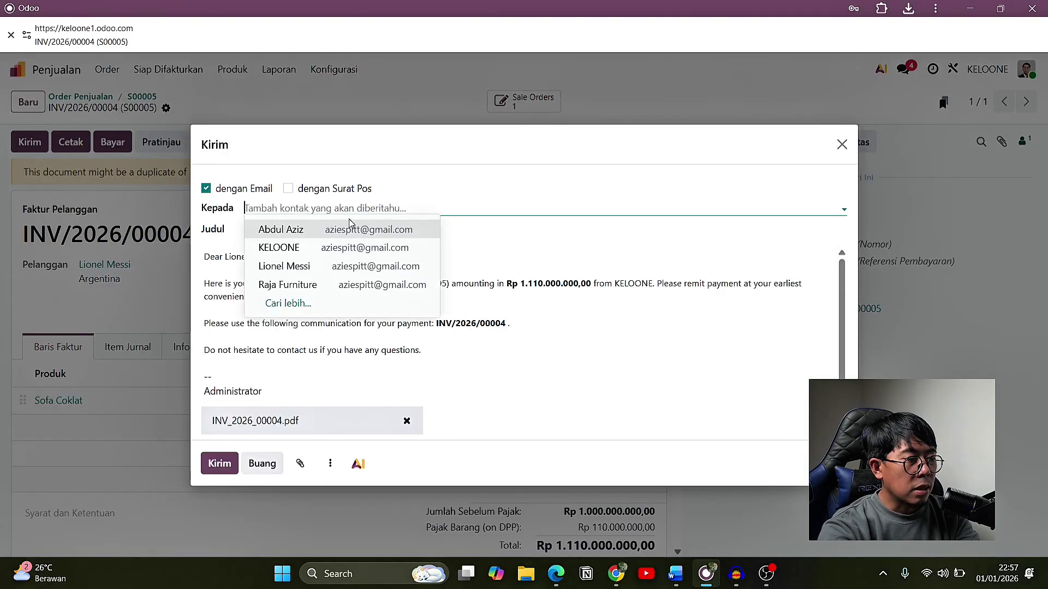
click(317, 271)
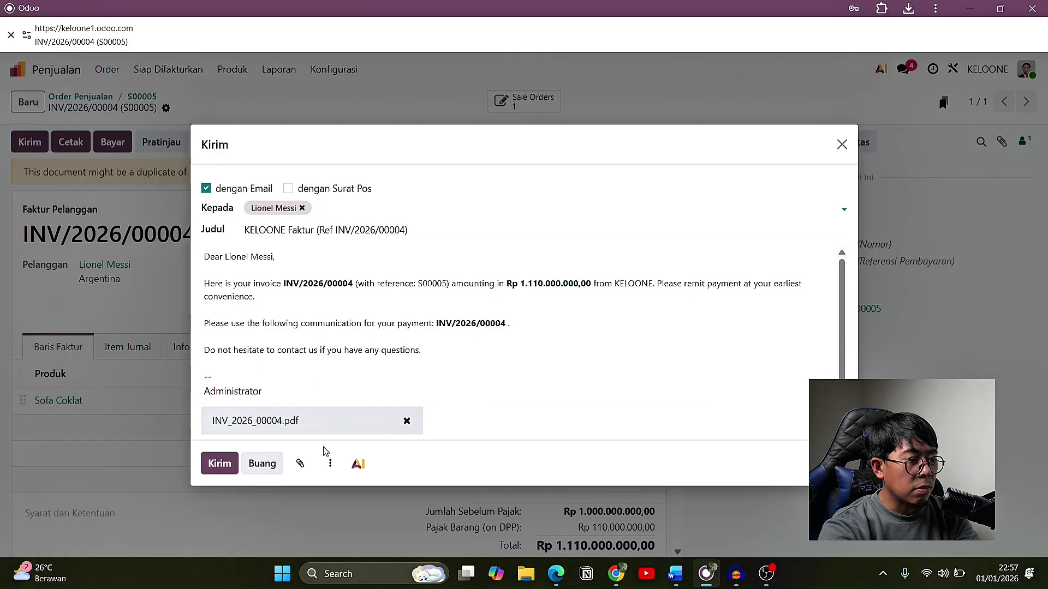
click(220, 464)
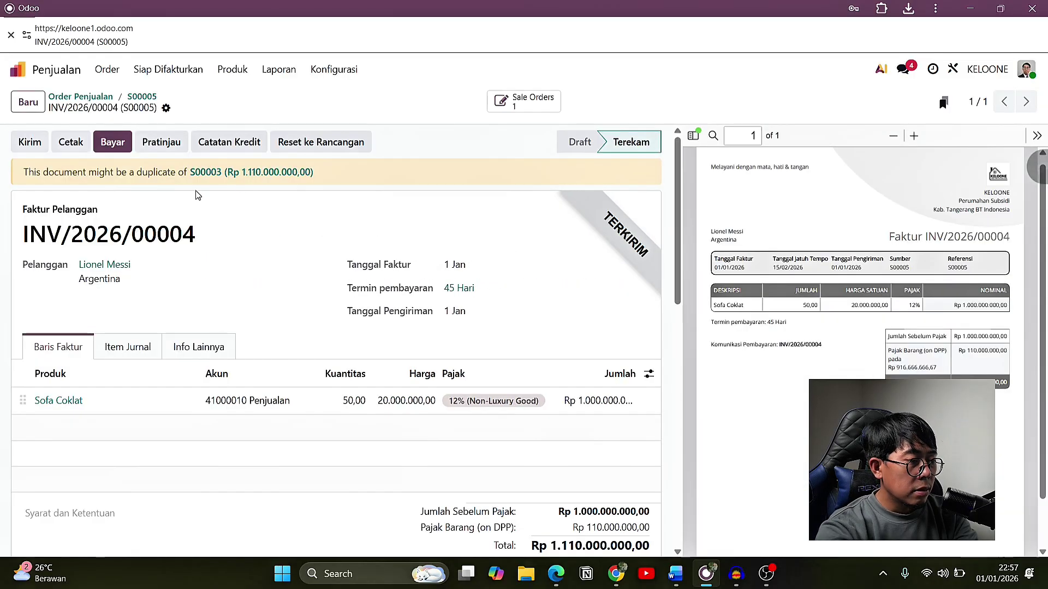
Check the Sofa Coklat sales order's invoice status in the Order Penjualan list and return to the order.
key(alt+Left)
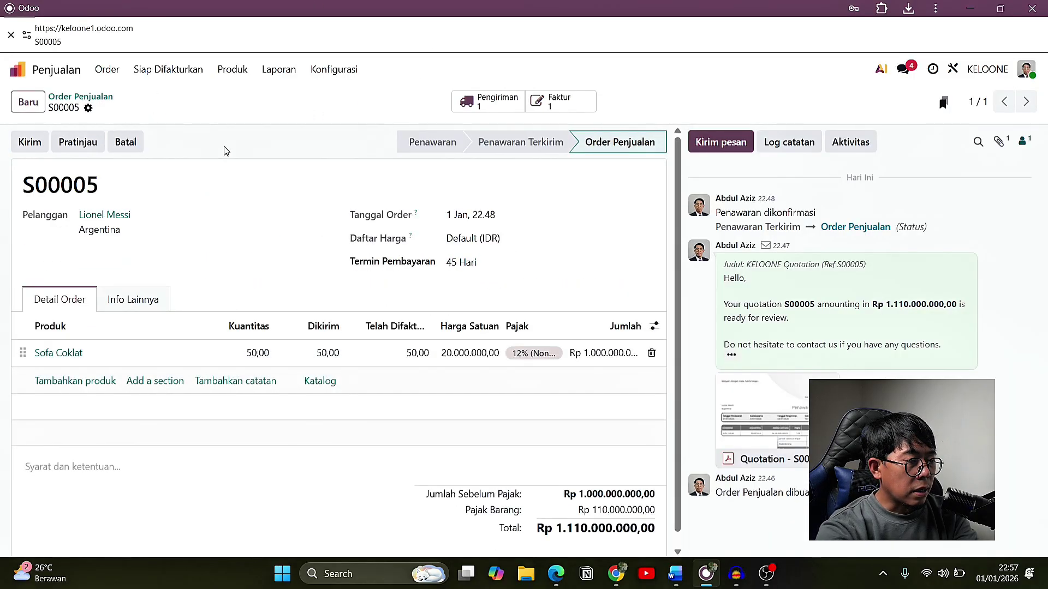
click(107, 72)
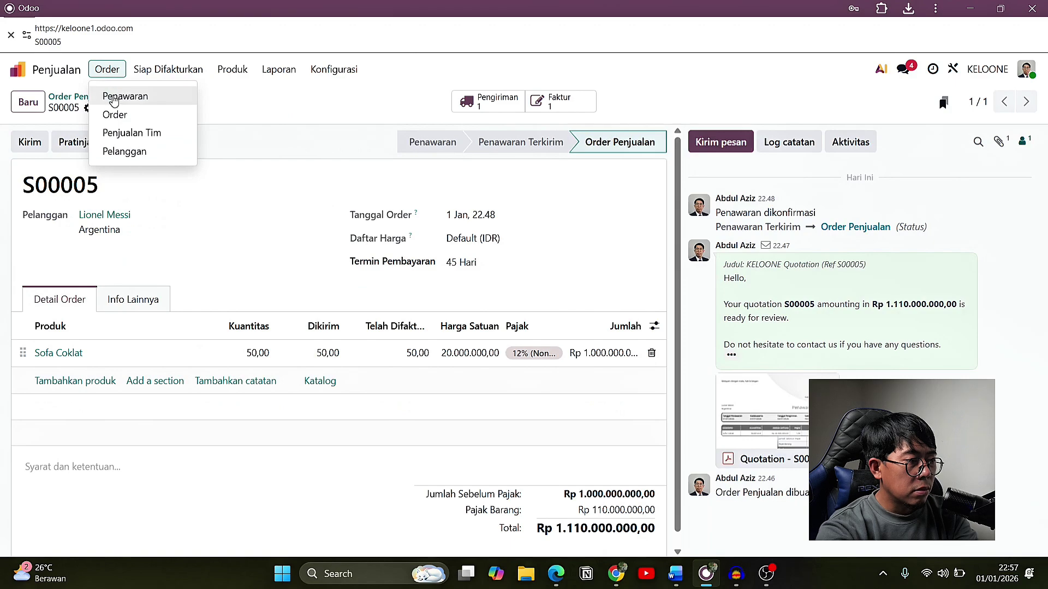
click(113, 112)
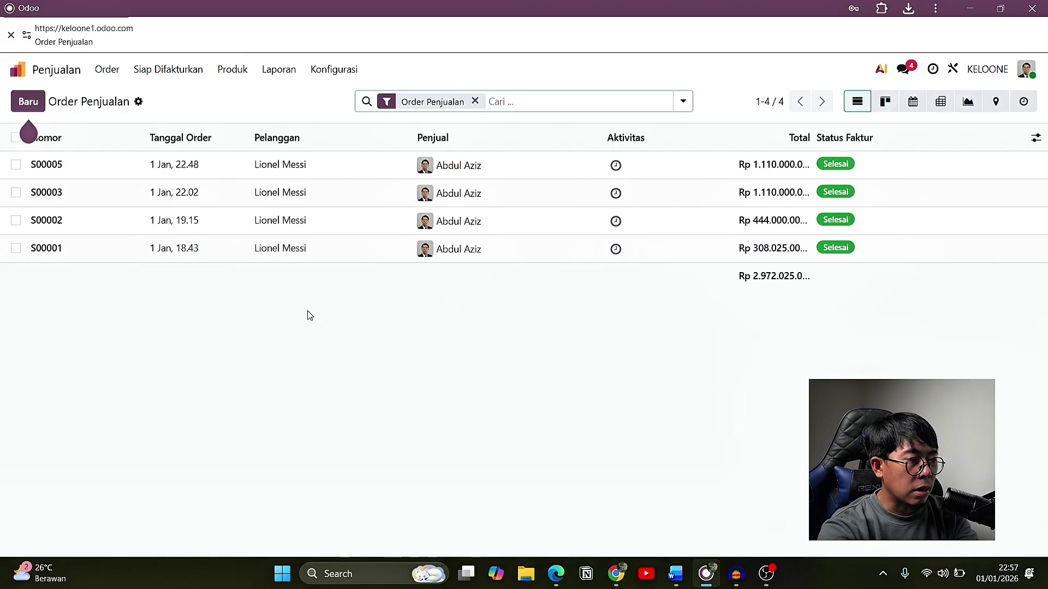
key(alt+Left)
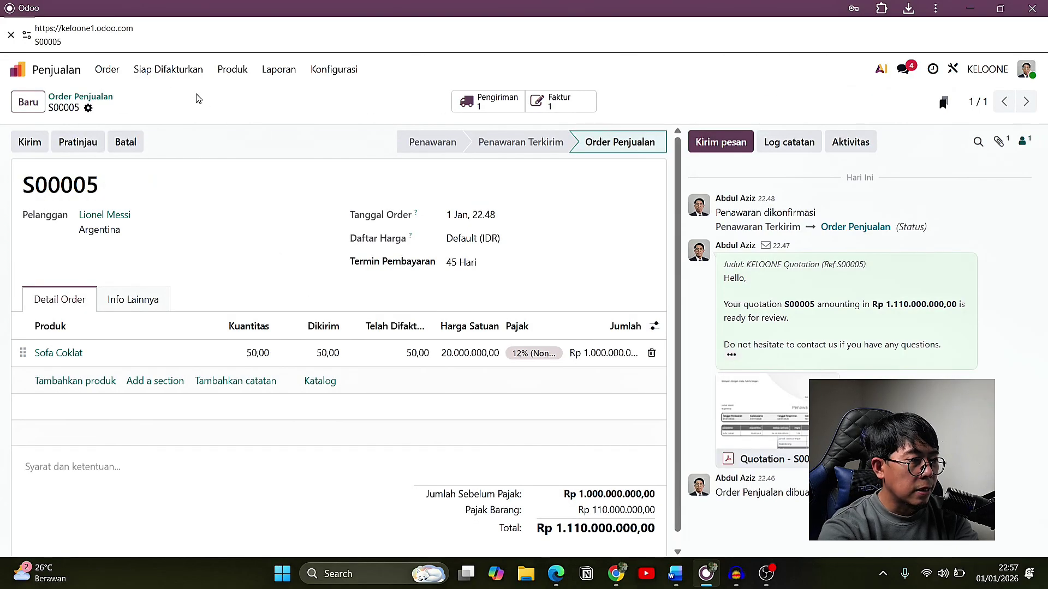
Switch to the Akuntansi app, check the new invoice's due date, total and status in the customer Faktur list, and return to the dashboard.
click(167, 74)
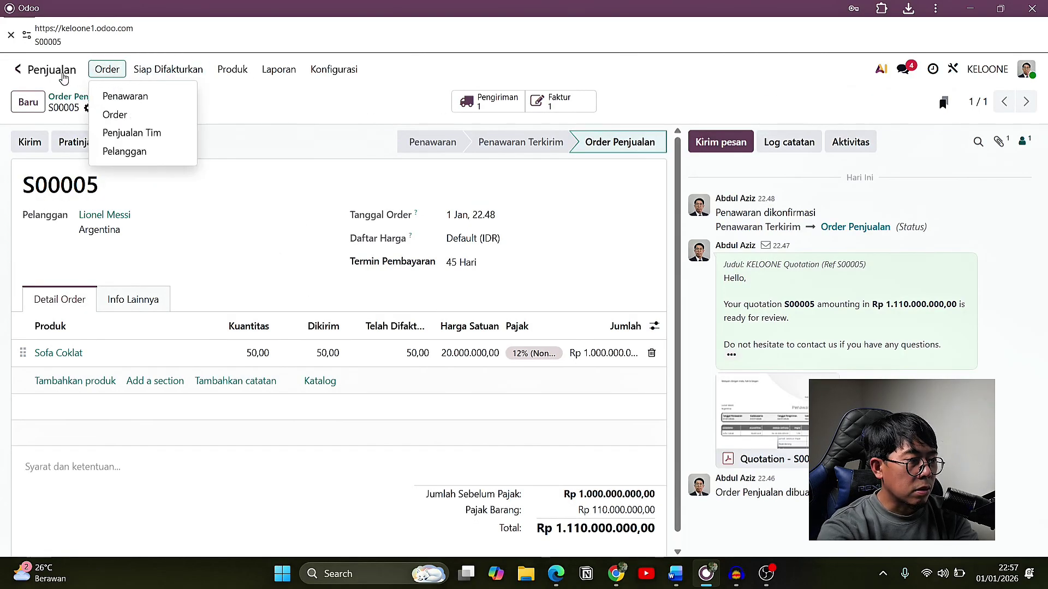
click(18, 70)
click(570, 182)
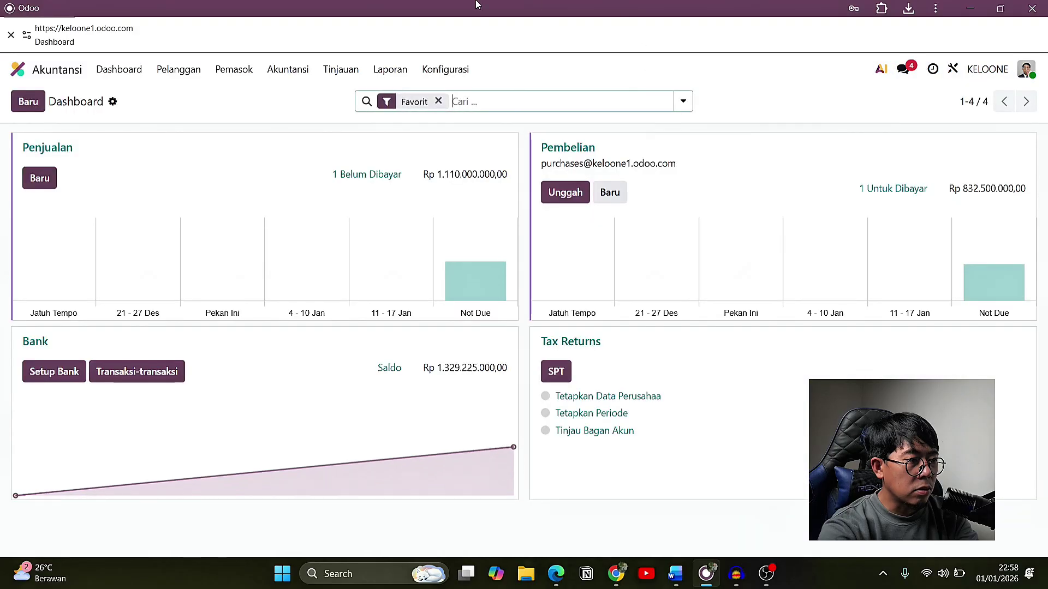
click(392, 70)
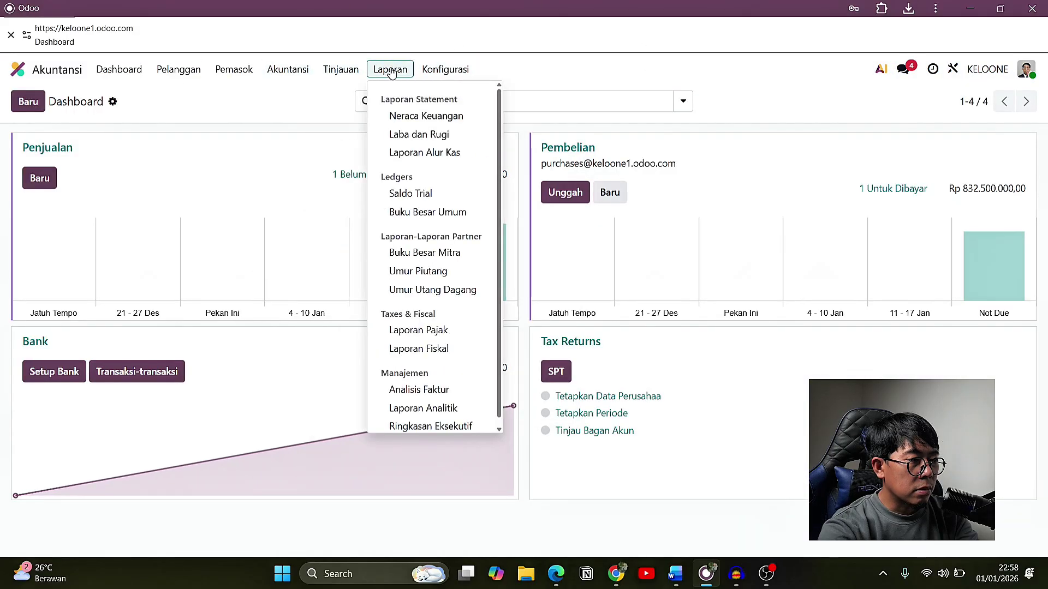
mouse_move(177, 75)
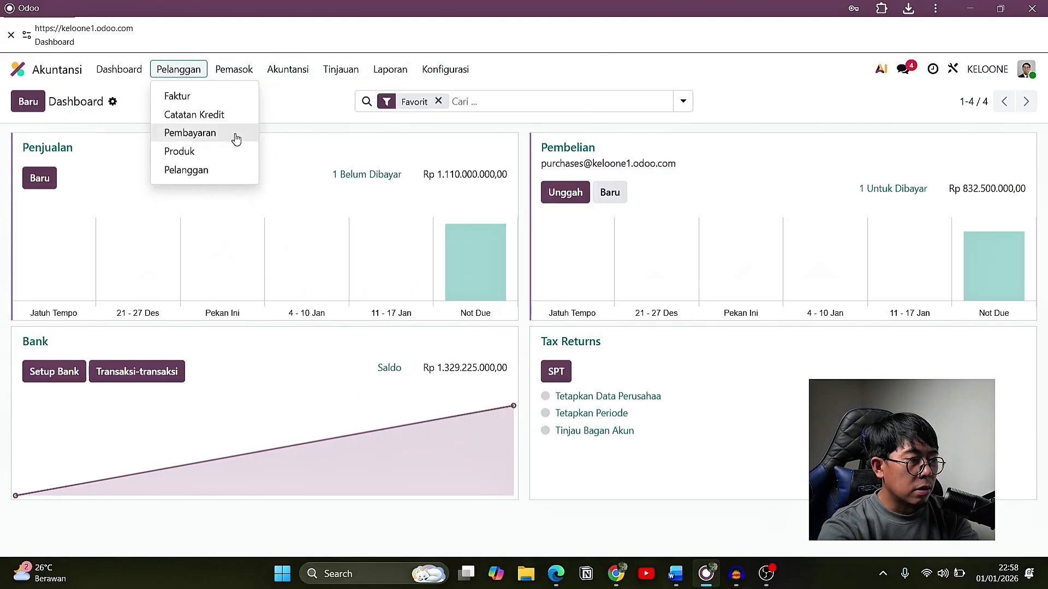
click(175, 97)
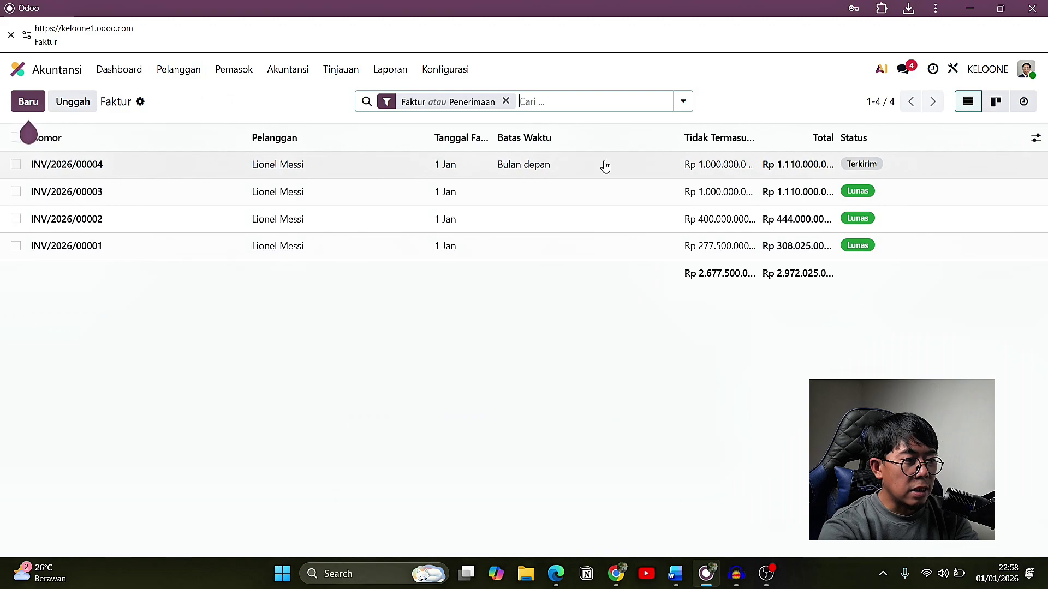
mouse_move(505, 172)
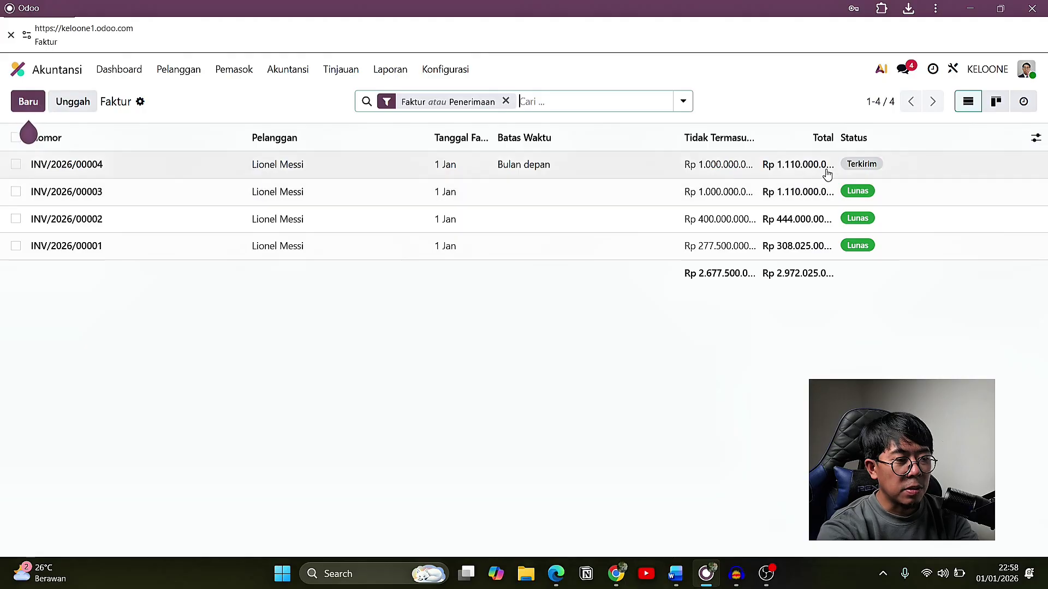
key(alt+Left)
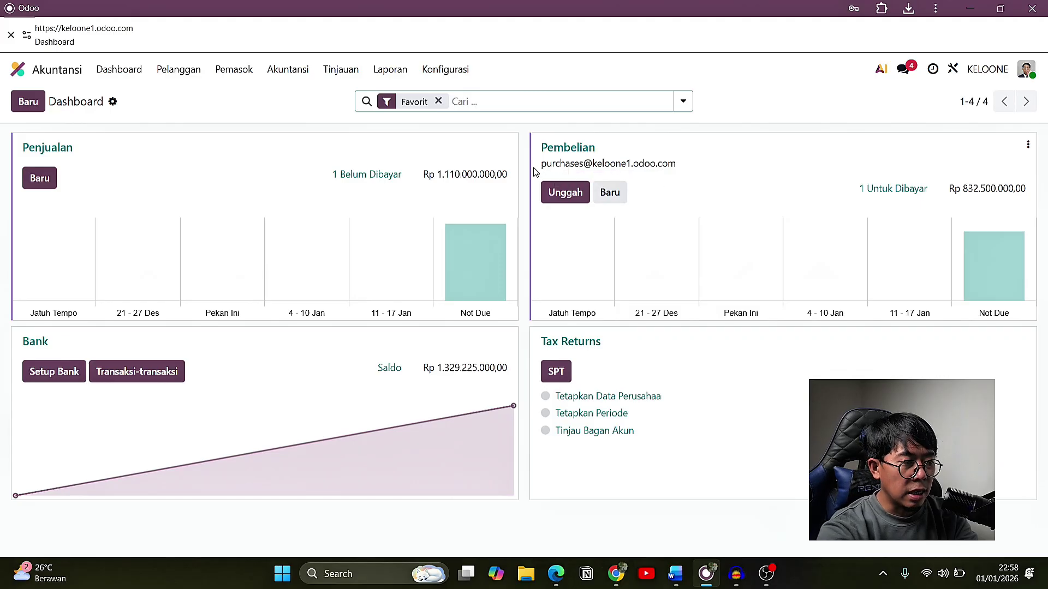
click(139, 74)
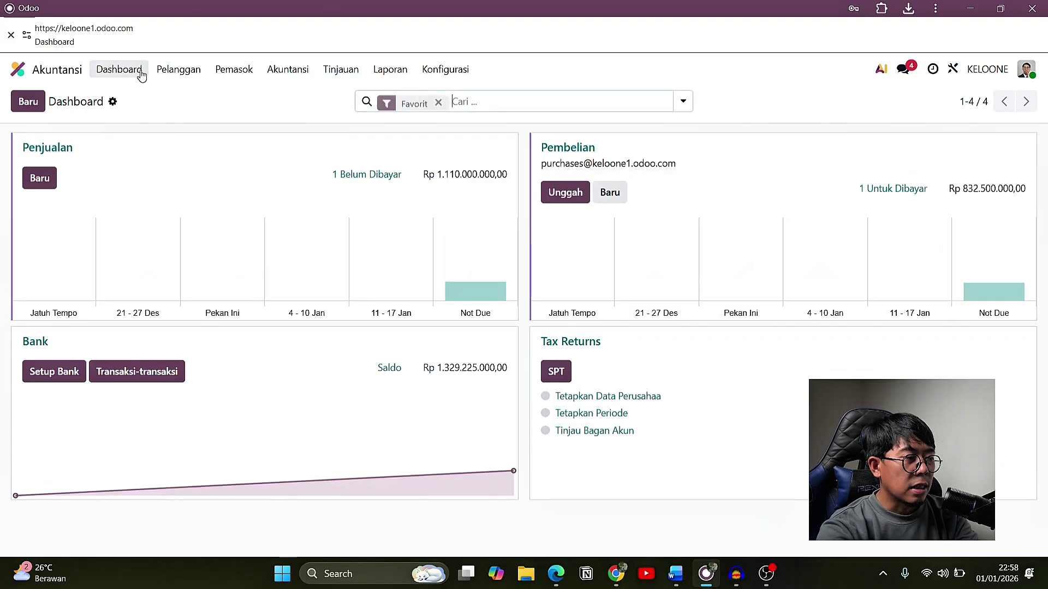
Open the newest sales order's invoice in Penjualan and create its Rp 1.110.000.000,00 payment with journal Bank, method Manual Payment, dated 1 Jan.
click(60, 76)
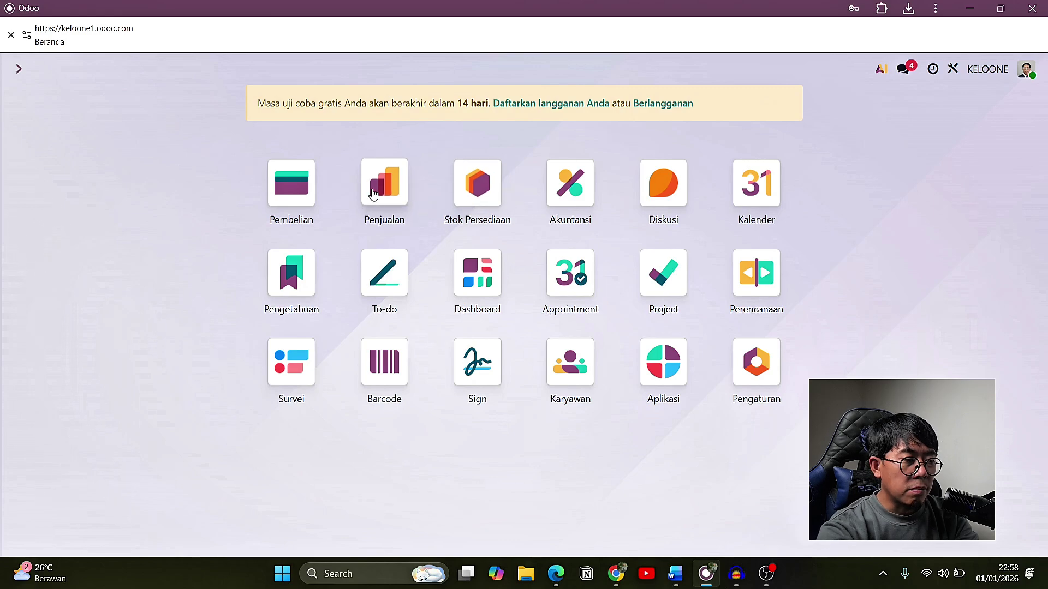
click(372, 194)
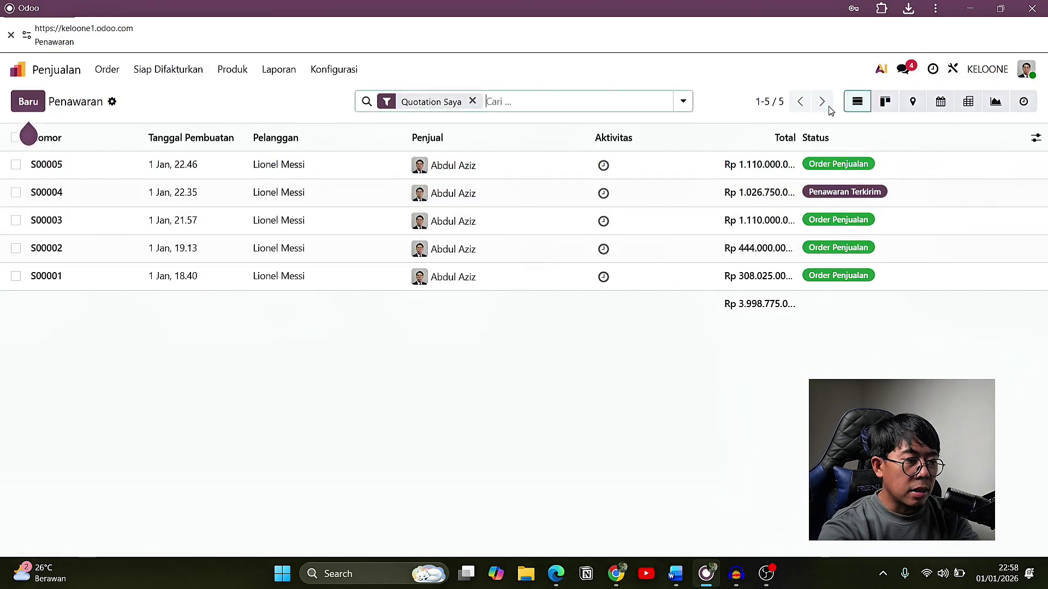
click(73, 170)
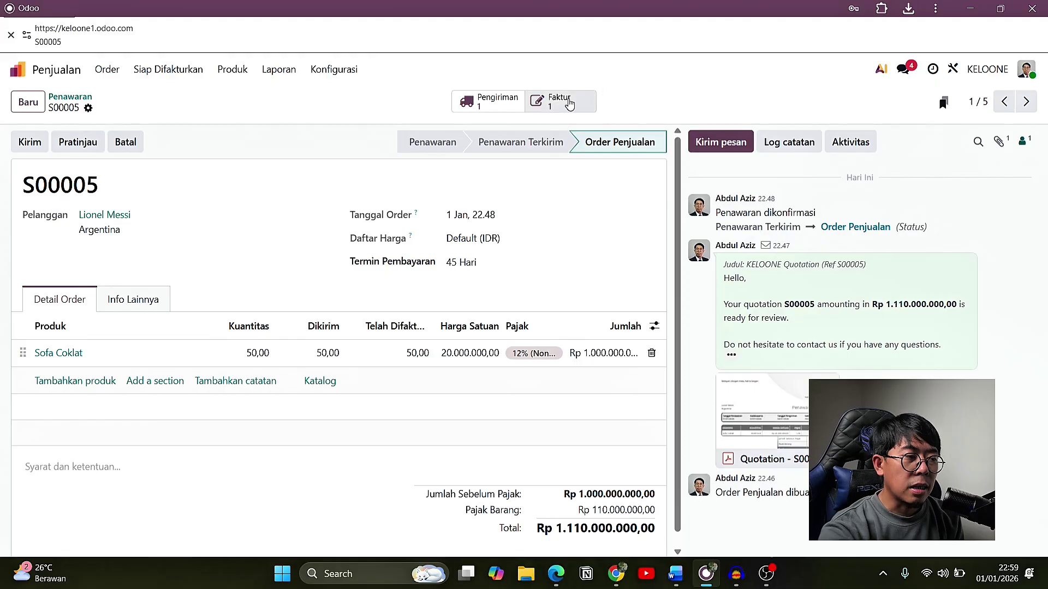
click(579, 101)
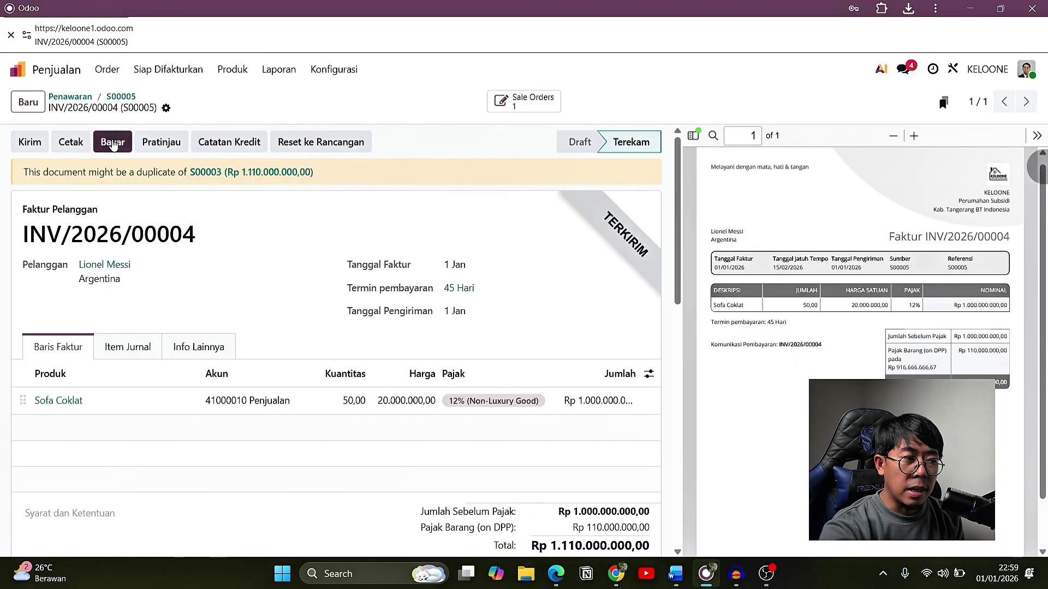
click(112, 143)
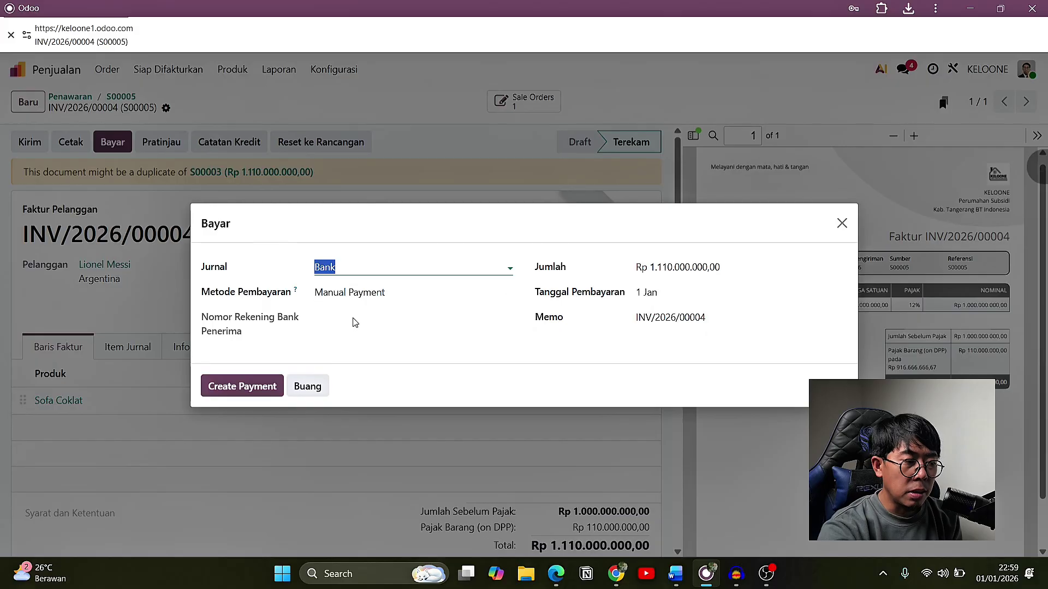
click(270, 387)
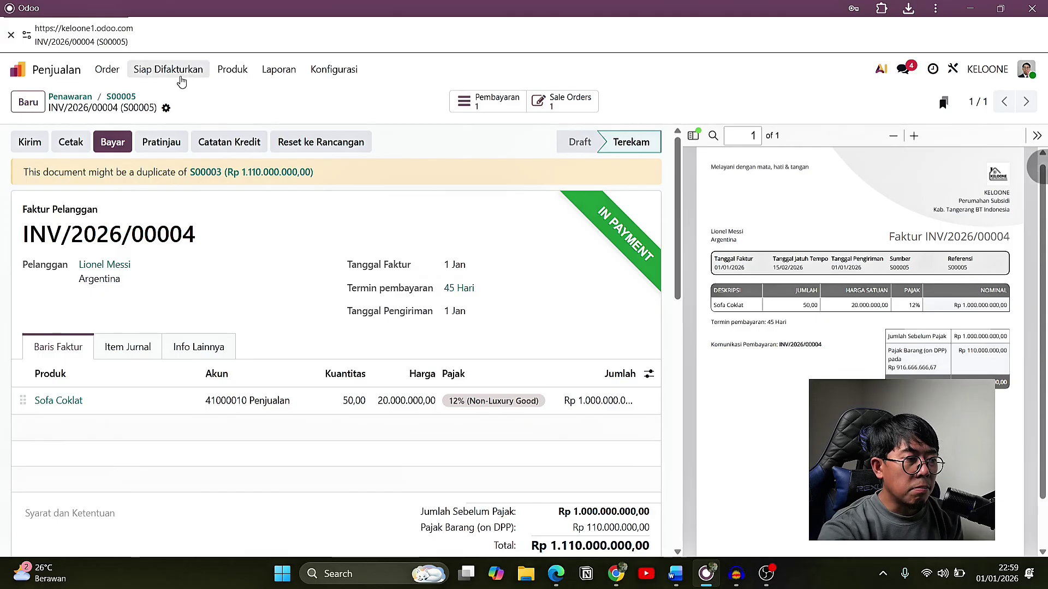
Check the paid invoice's status in Penjualan's Order Penjualan list and in Akuntansi's customer Faktur list.
click(108, 70)
click(119, 119)
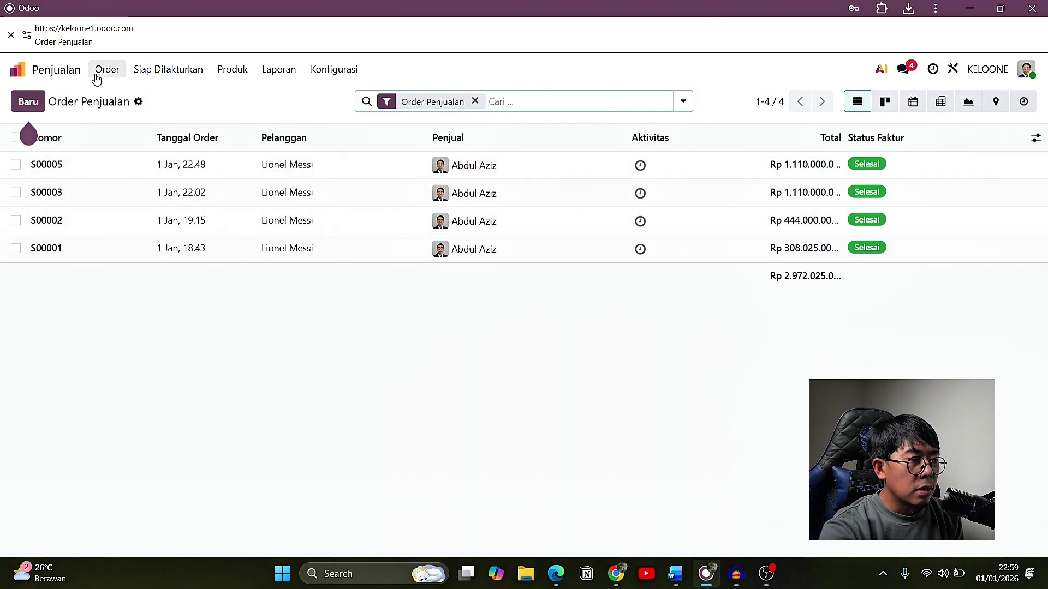
click(60, 72)
click(581, 177)
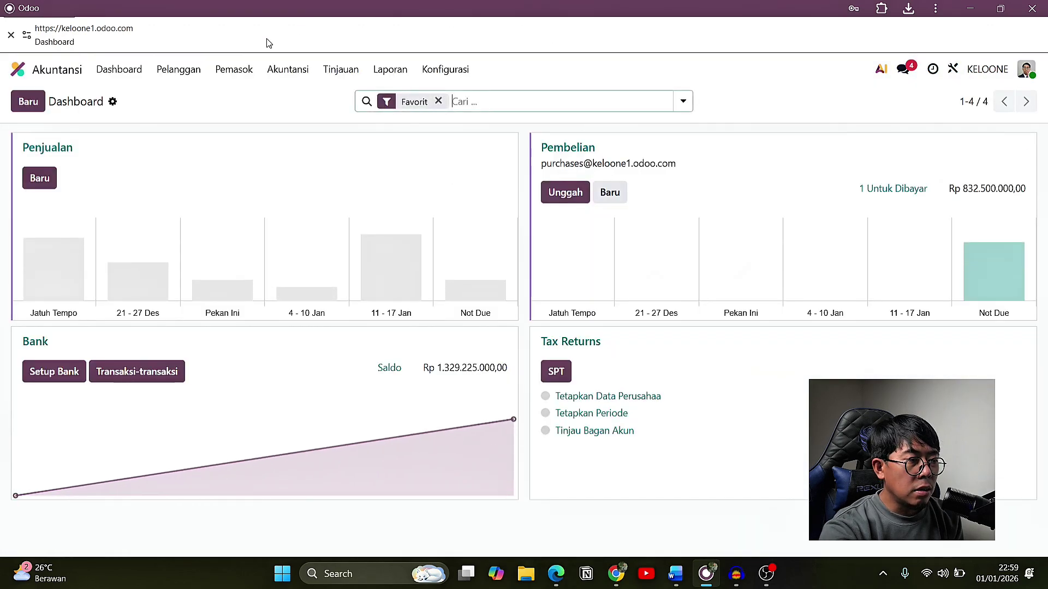
click(185, 76)
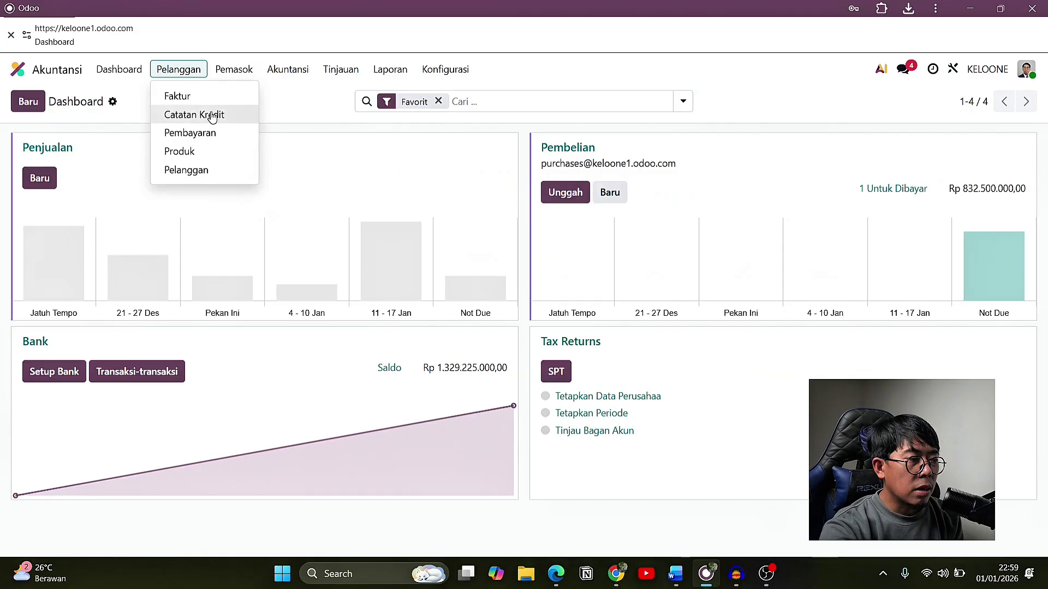
click(177, 96)
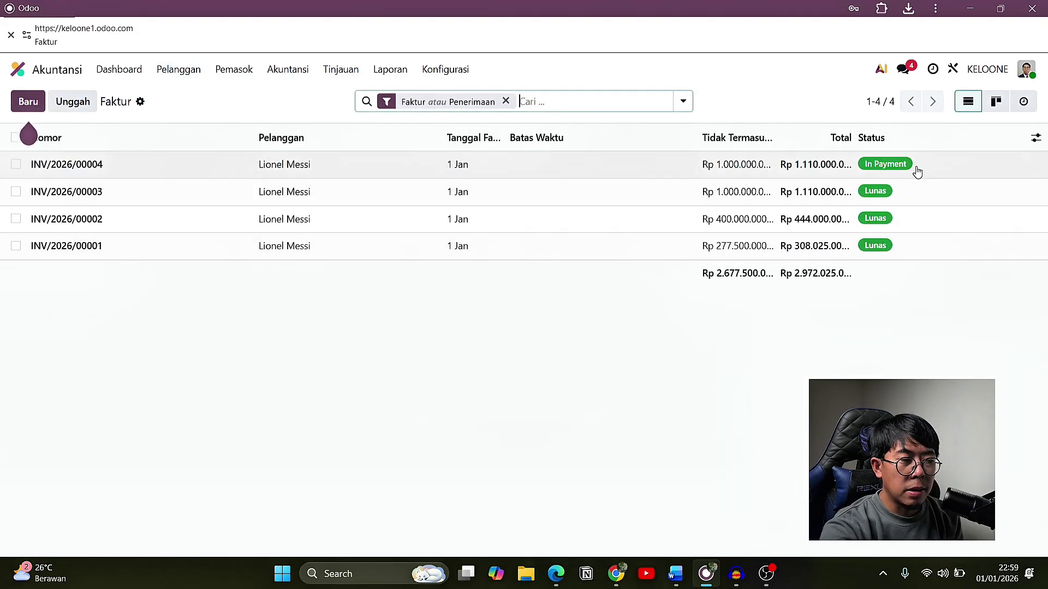
Examine the cash, receivable and payable balances in Akuntansi's Neraca Keuangan report and reopen the customer Faktur list.
click(61, 69)
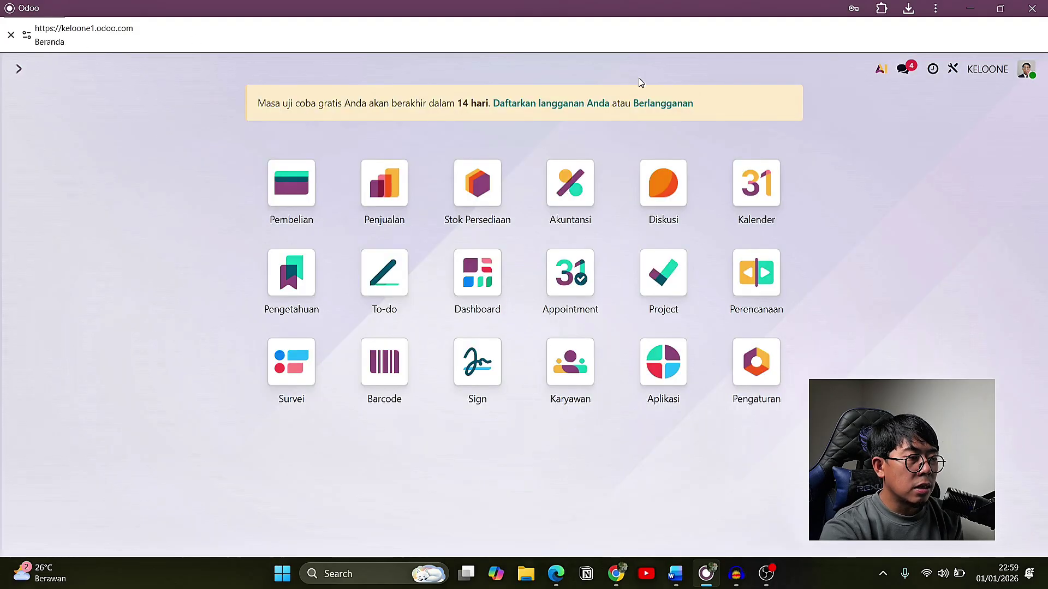
click(559, 190)
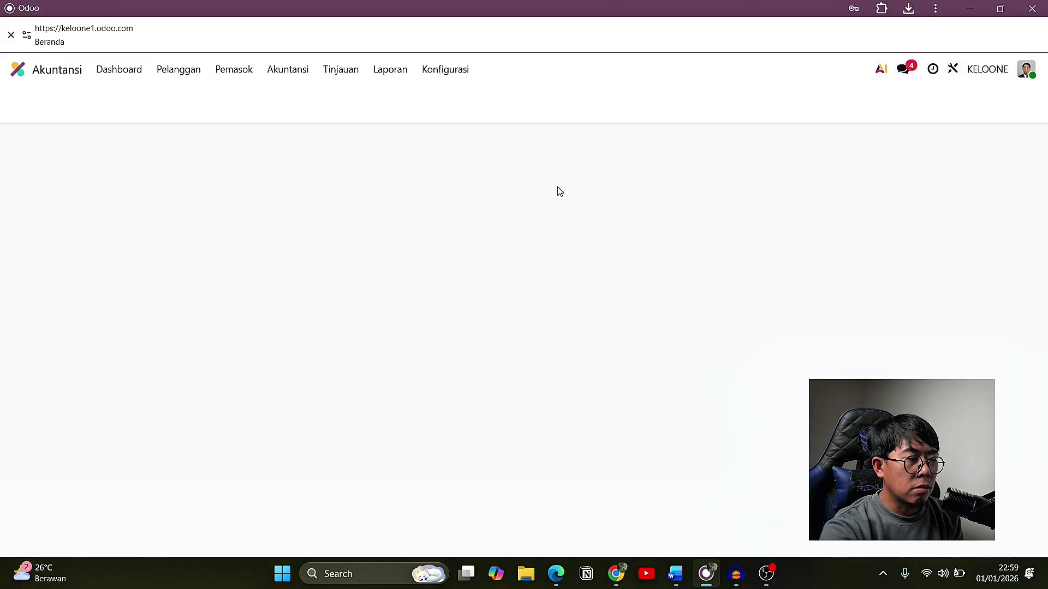
click(396, 76)
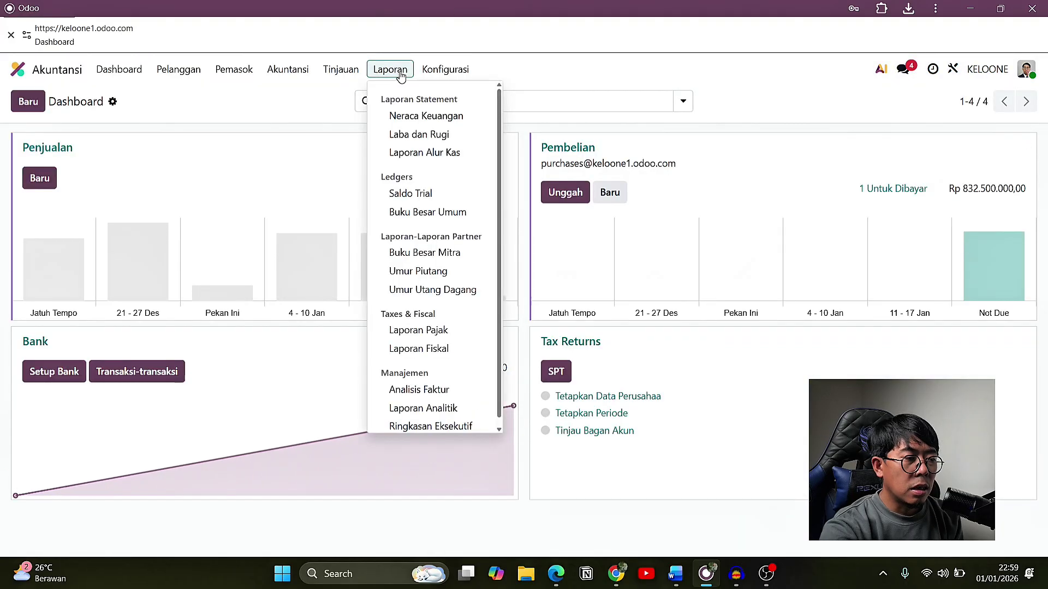
click(421, 113)
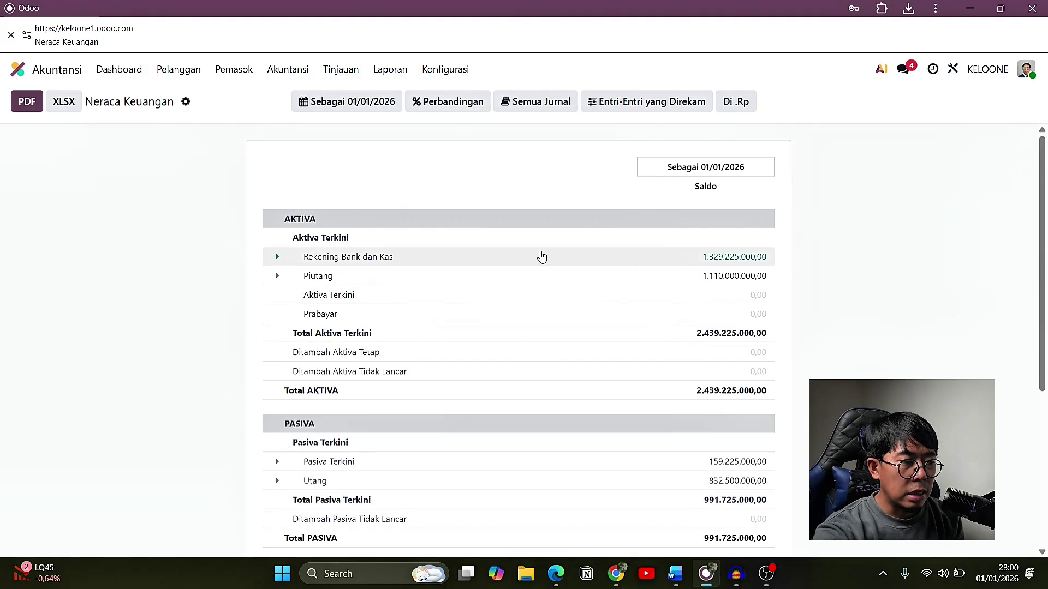
click(182, 72)
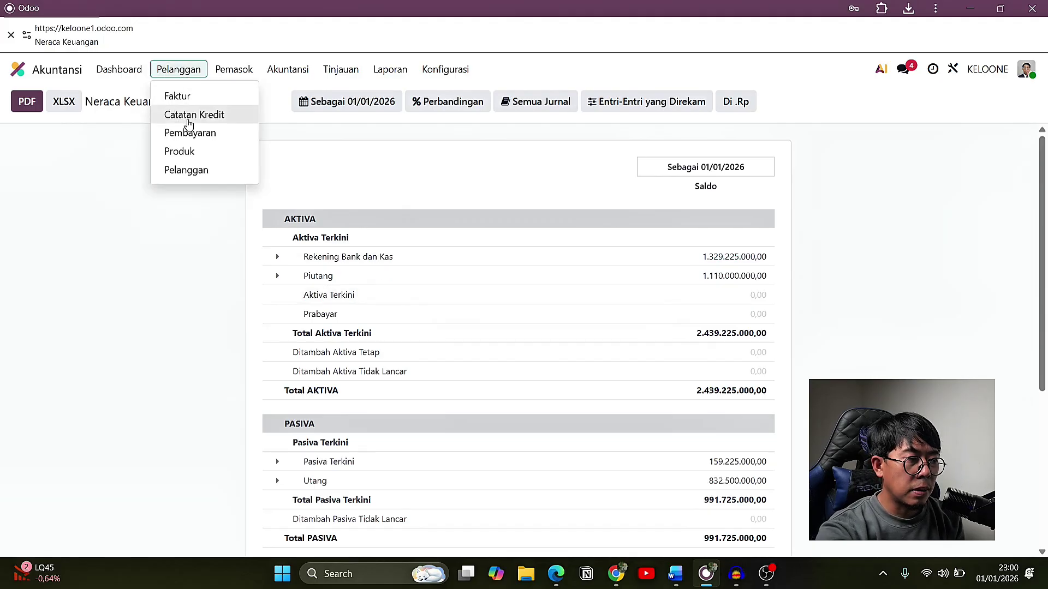
click(191, 103)
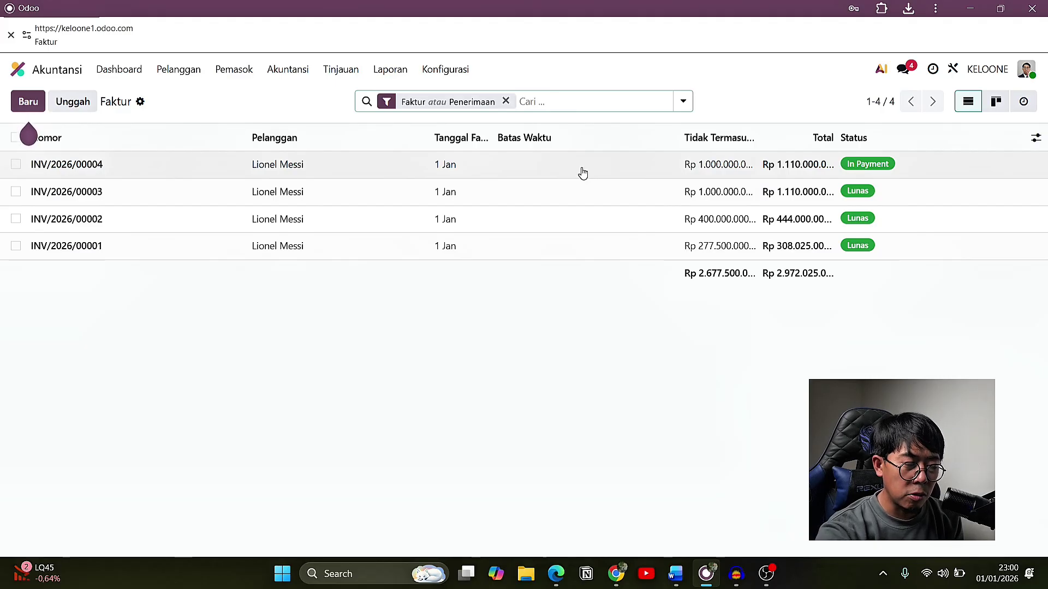
click(18, 69)
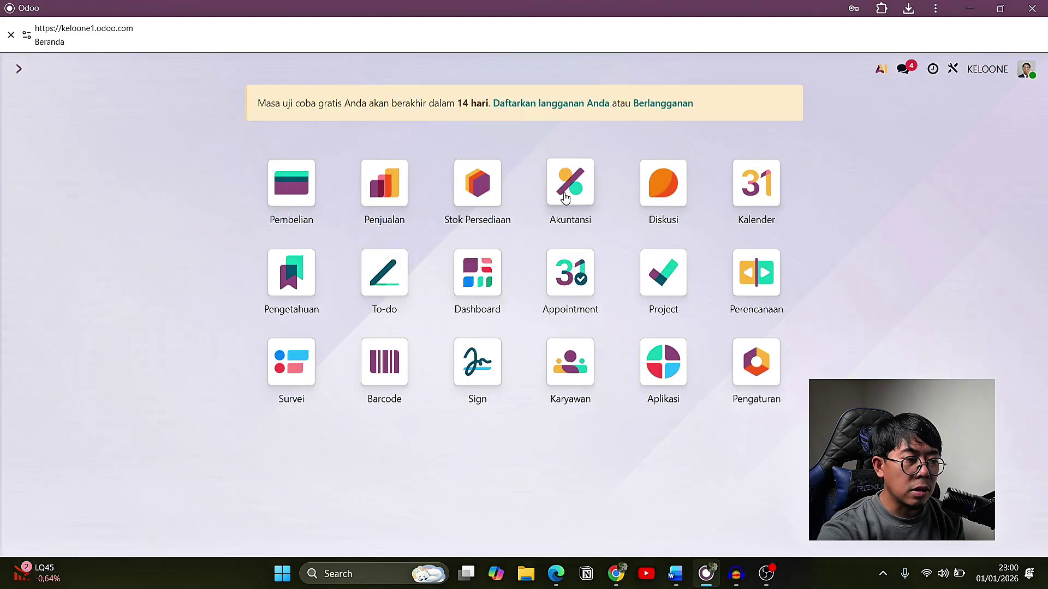
click(565, 195)
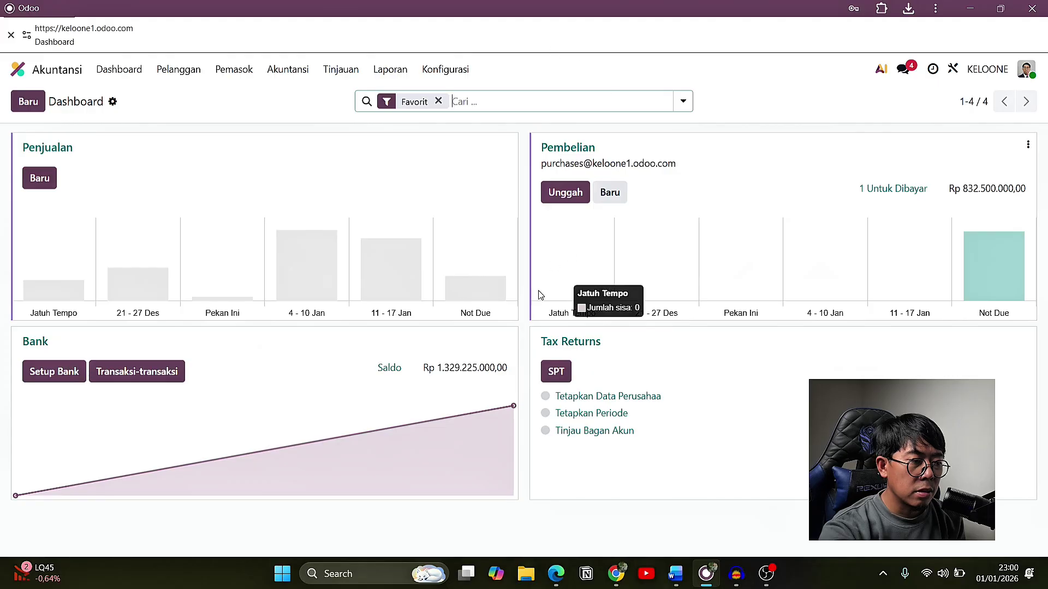
click(510, 340)
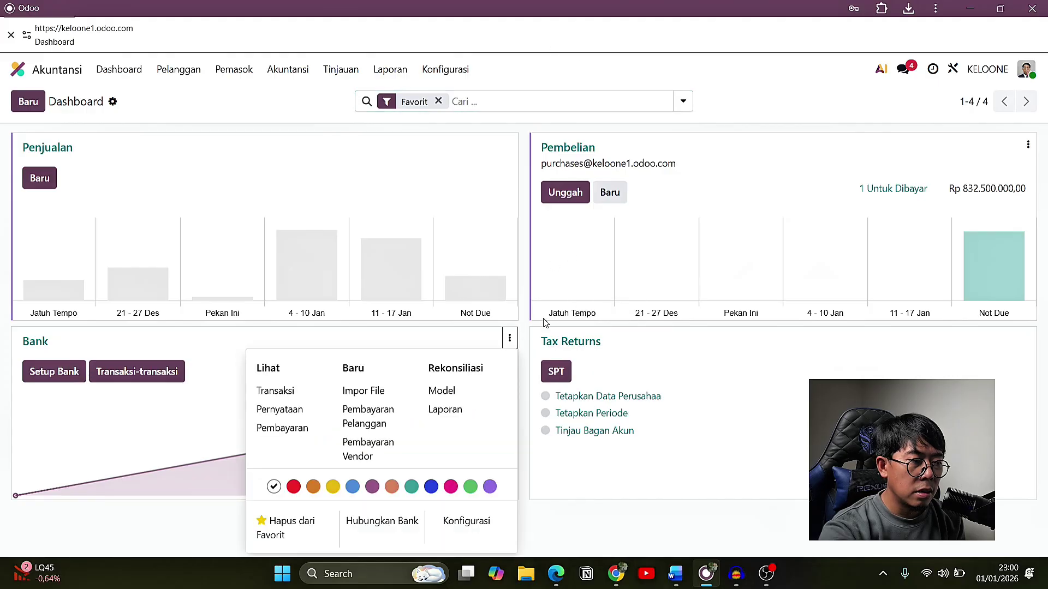
click(276, 392)
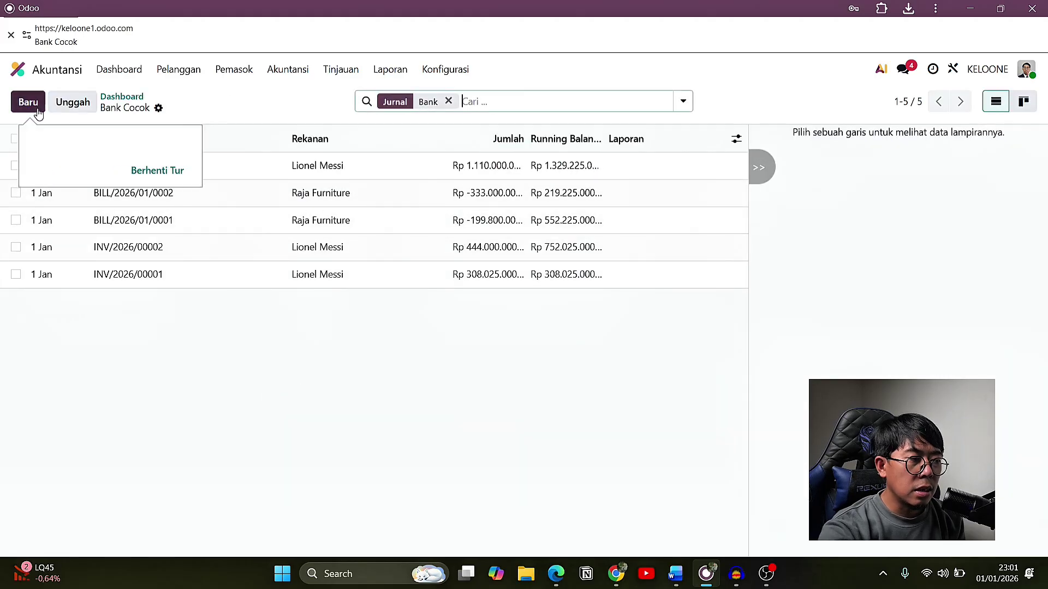
click(29, 102)
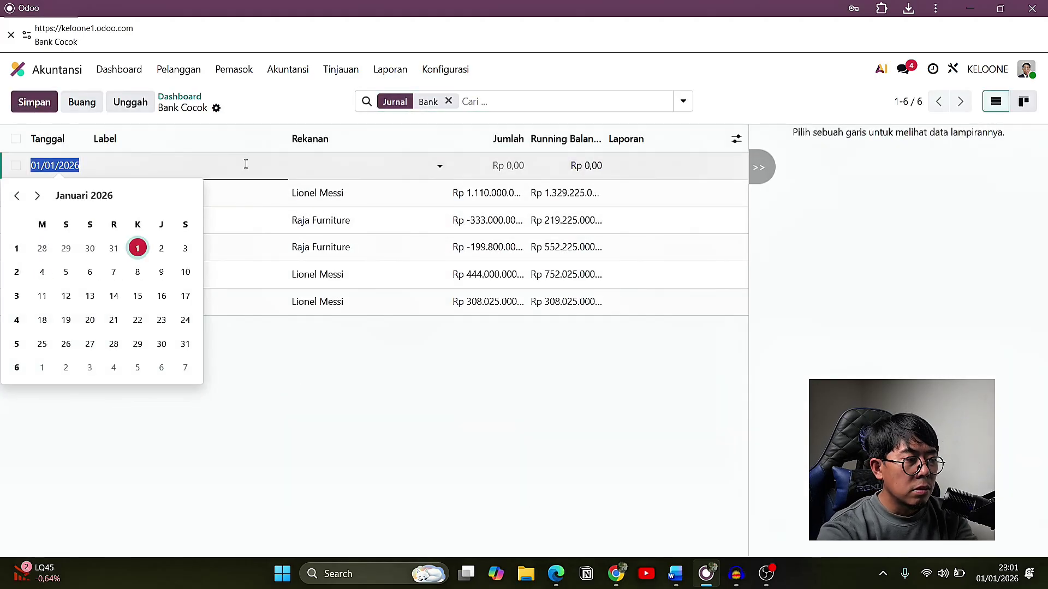
click(140, 166)
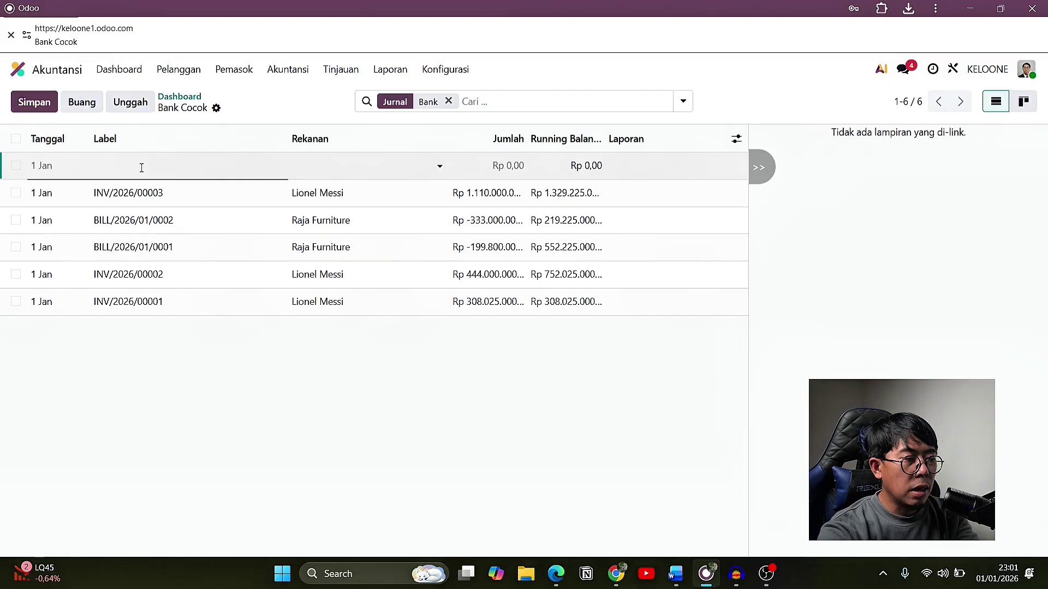
click(149, 171)
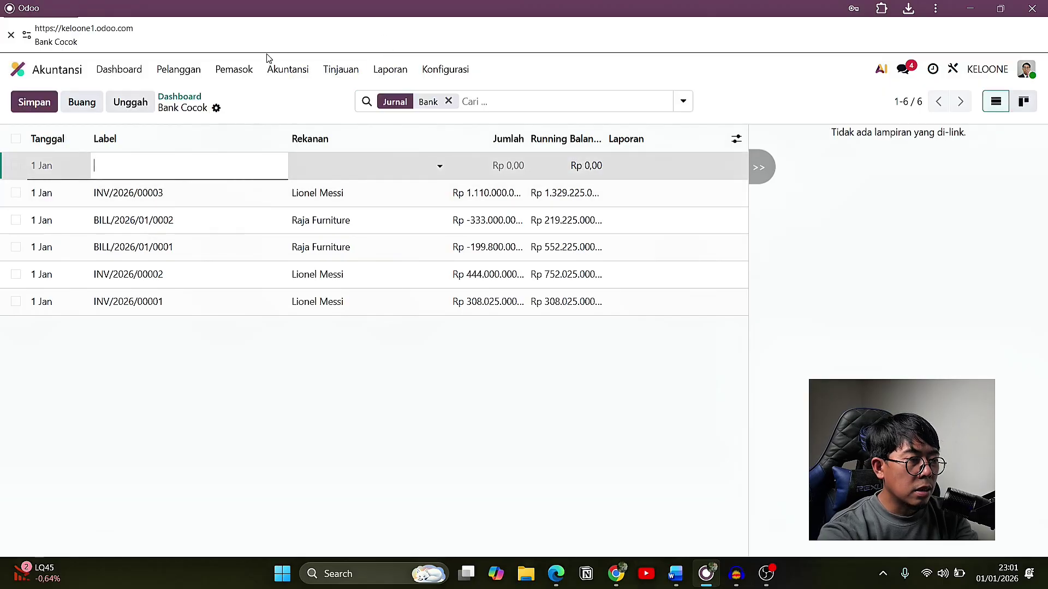
Open the newest customer payment, of Rp 1.110.000.000,00, in Pembayaran Pelanggan and validate it.
click(180, 70)
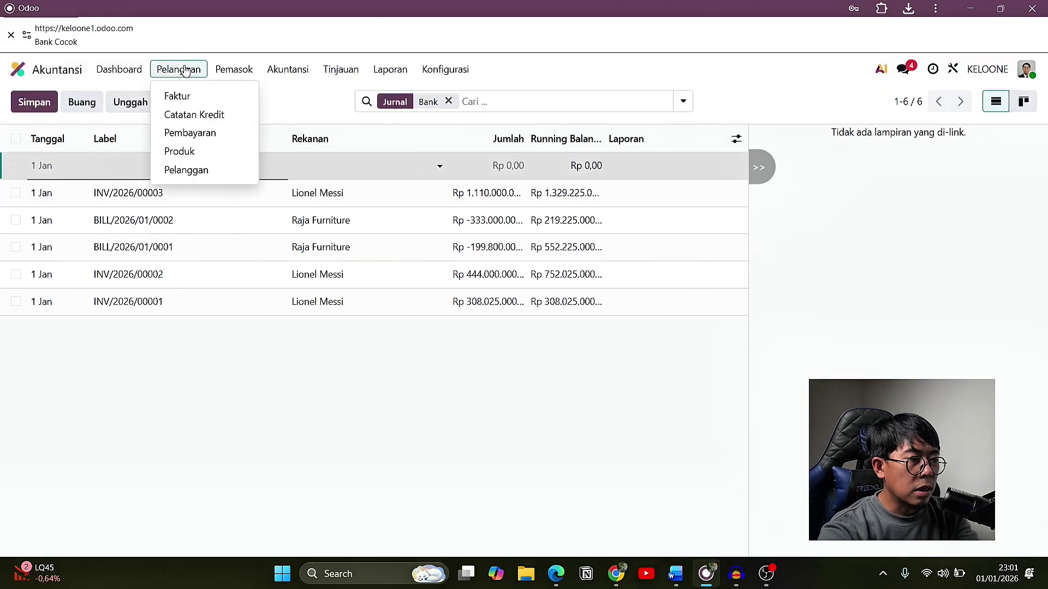
click(205, 142)
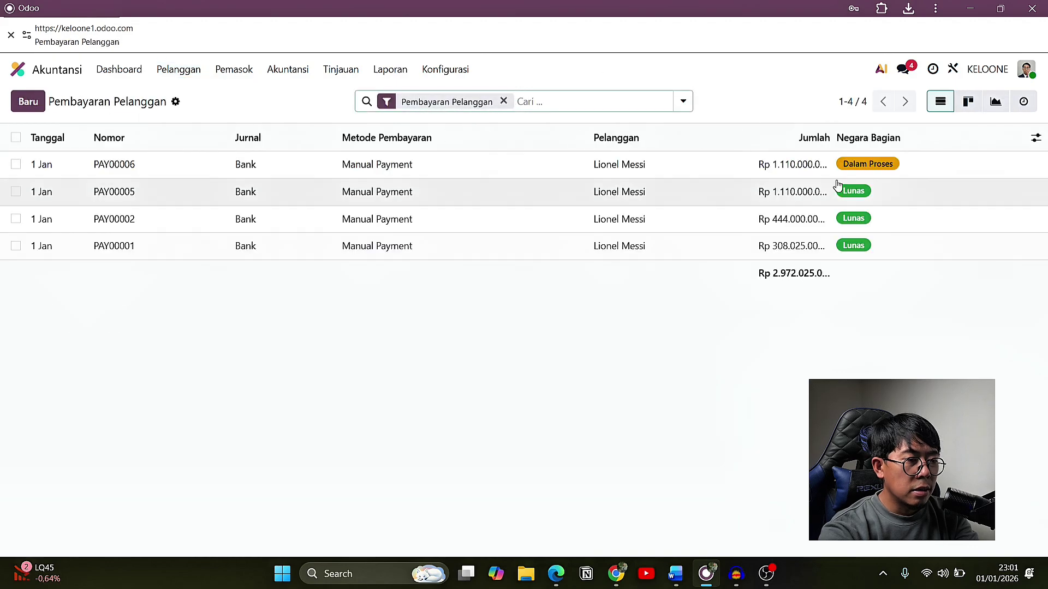
click(135, 174)
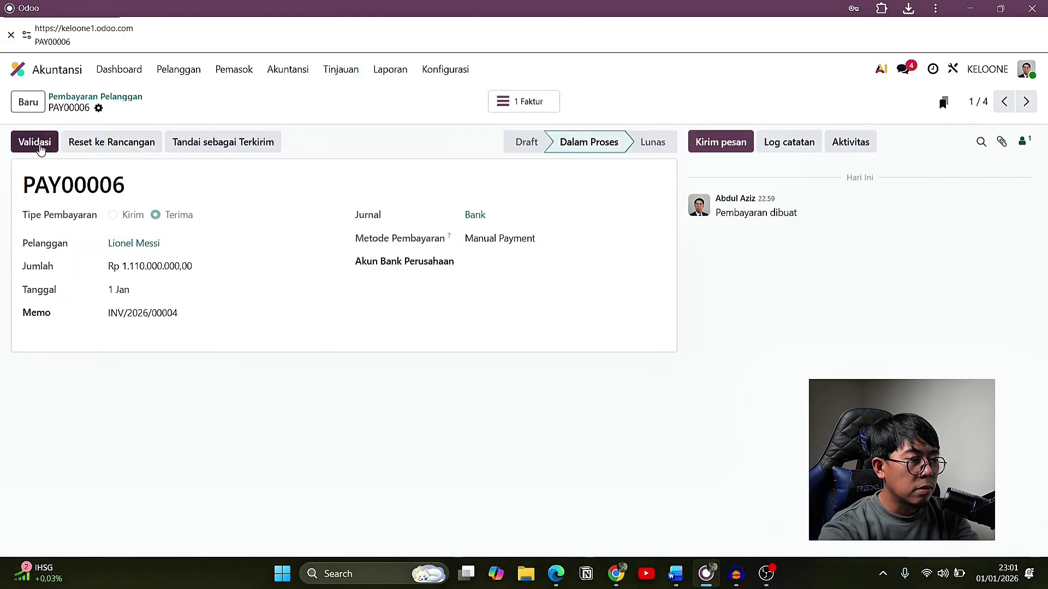
click(47, 143)
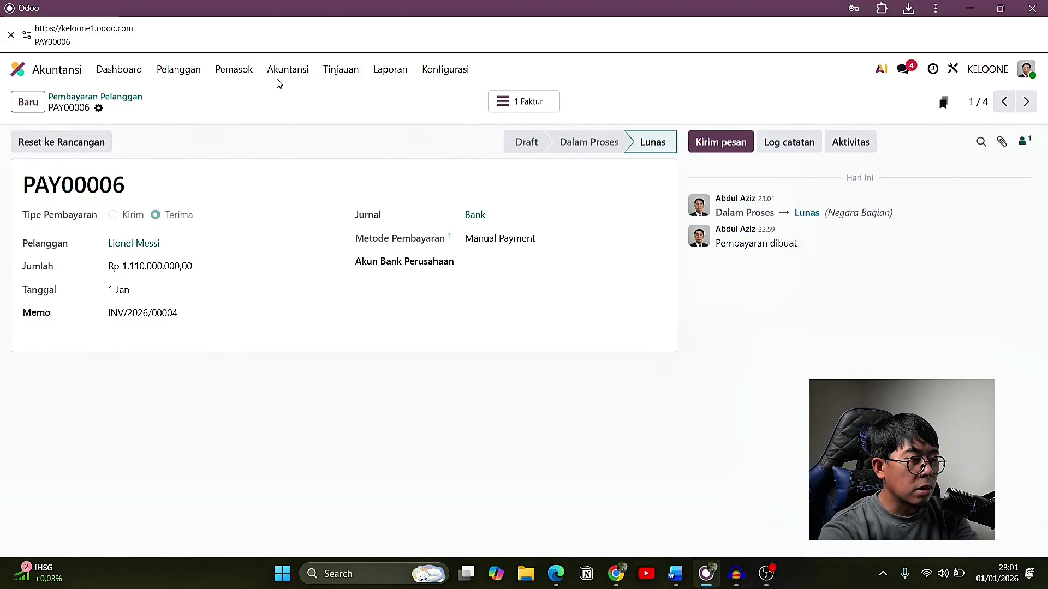
Open the newest invoice in the customer Faktur list, copy its invoice number and look over its totals.
click(183, 72)
click(180, 94)
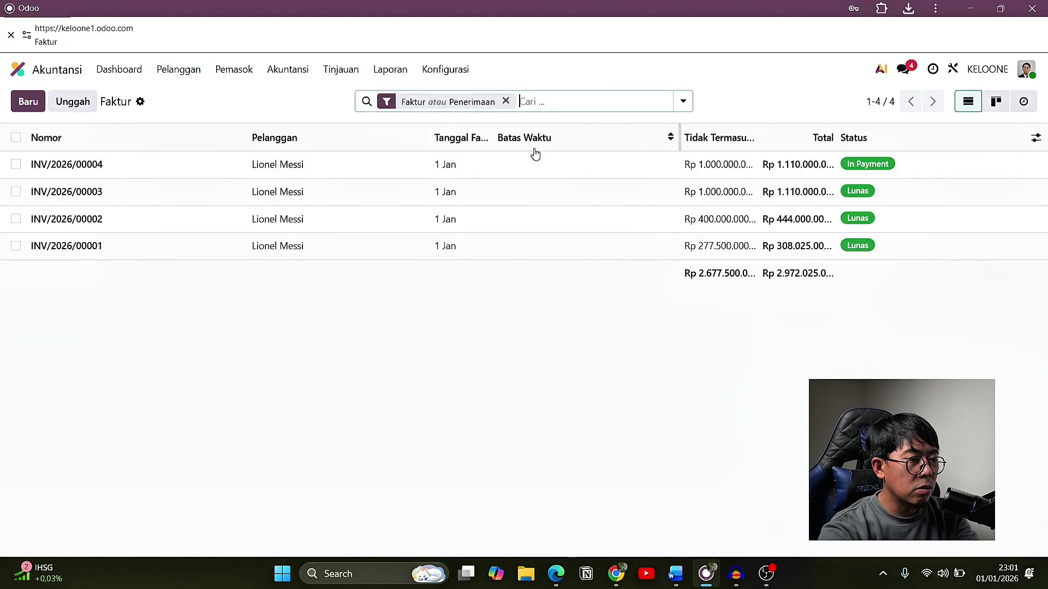
click(102, 166)
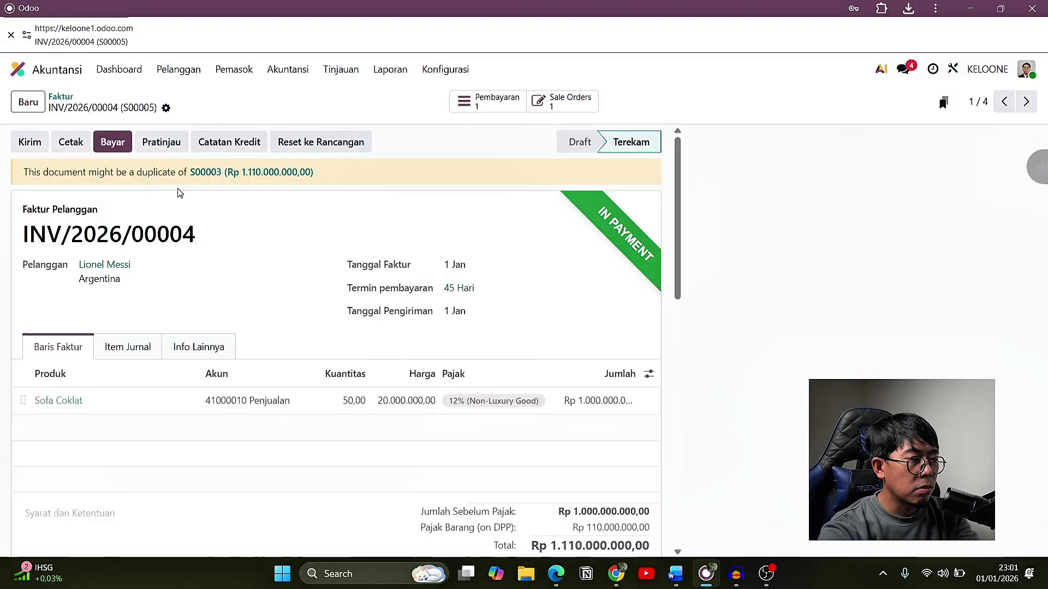
drag(196, 228, 23, 233)
key(ctrl+c)
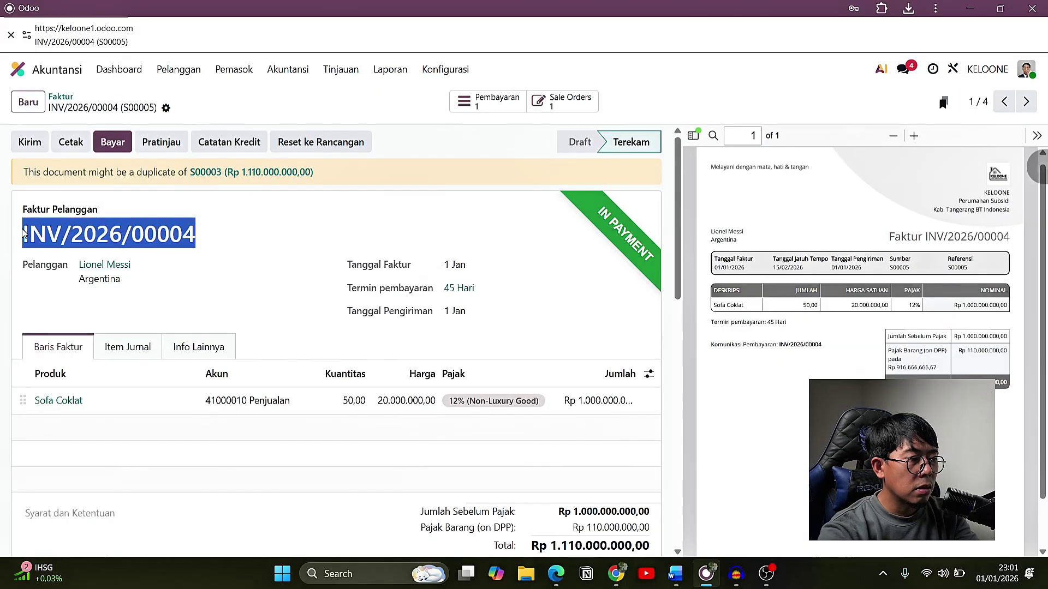
scroll(319, 195, down, 1)
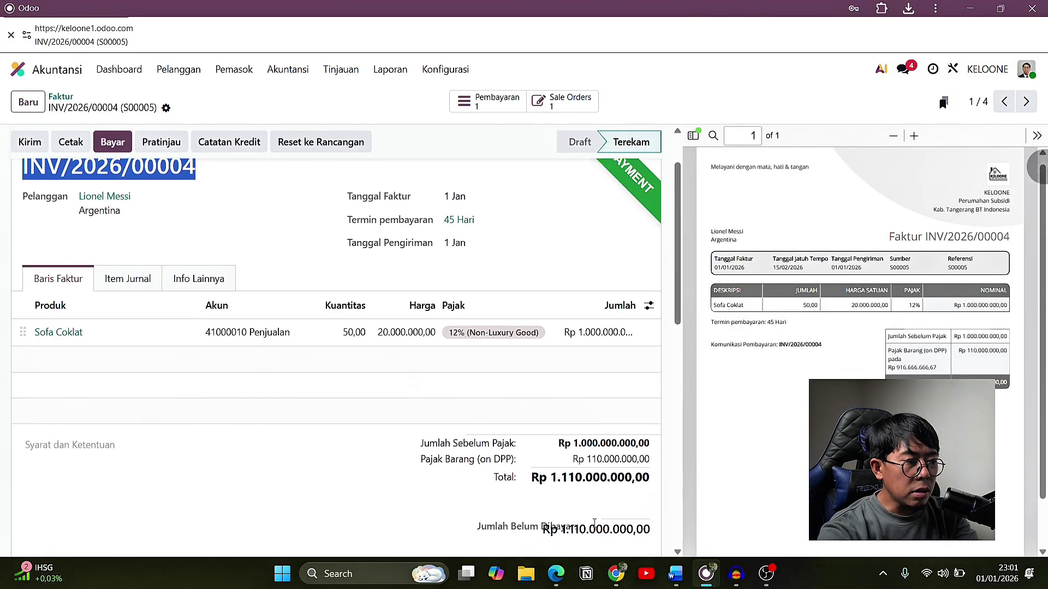
scroll(319, 195, up, 1)
Go back through the payment and bank transaction lists to the dashboard, and check the newest invoice's status in the customer Faktur list.
key(alt+Left)
key(alt+Left)
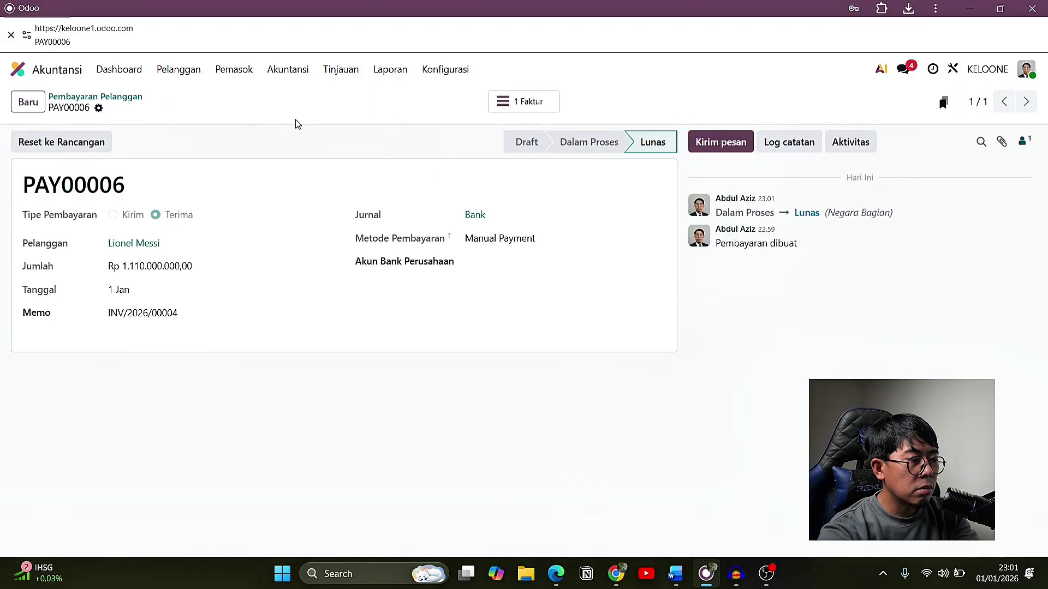
key(alt+Left)
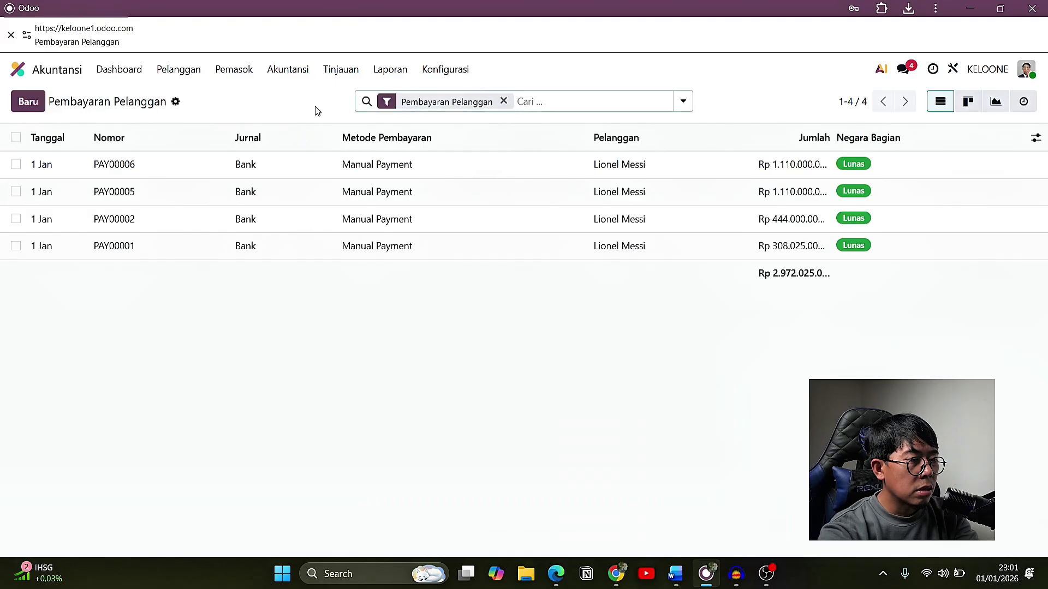
key(alt+Left)
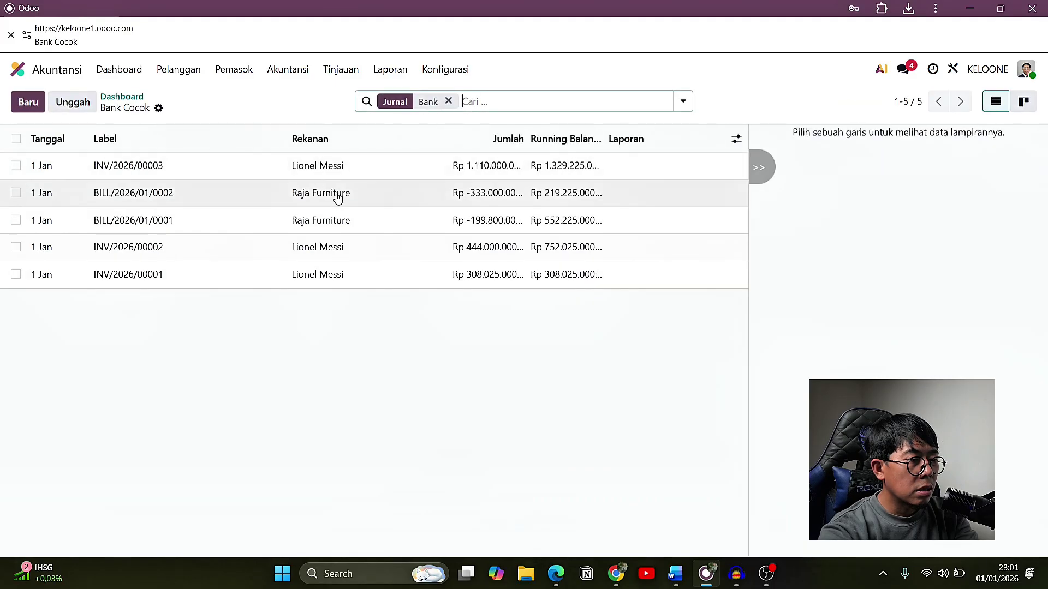
key(alt+Left)
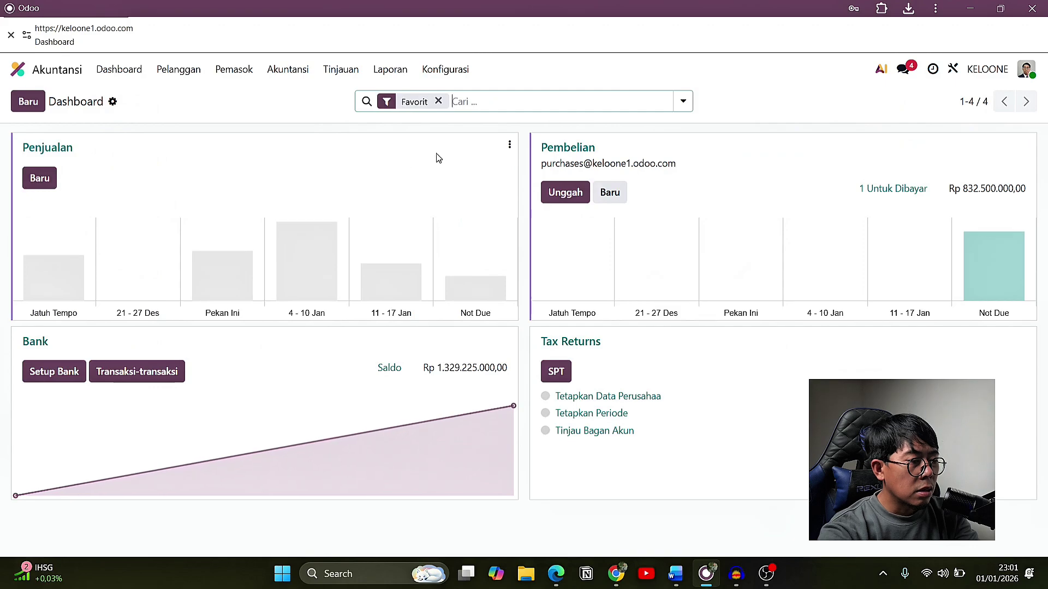
click(179, 69)
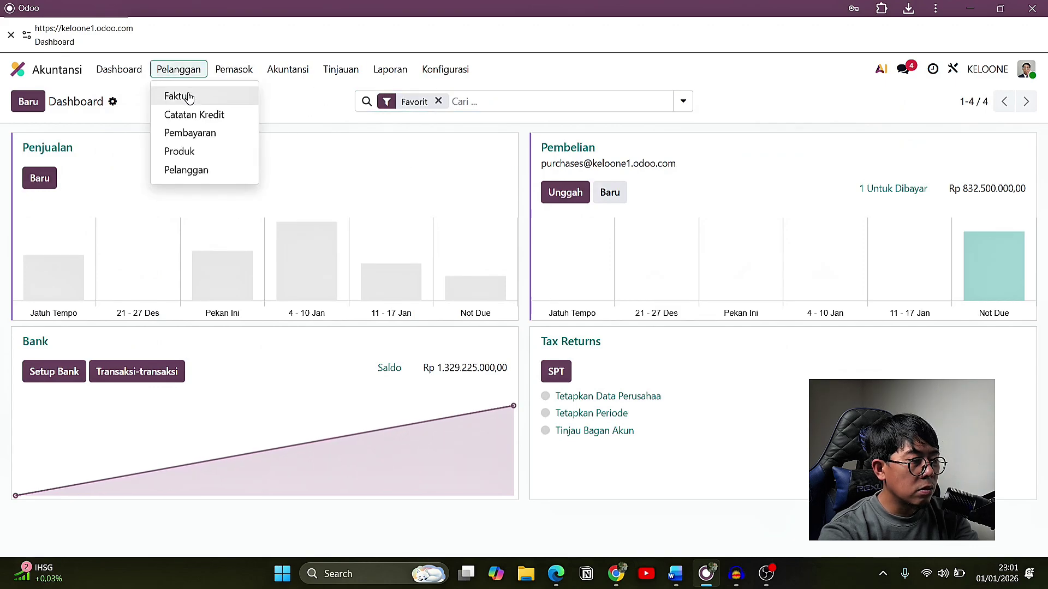
click(187, 97)
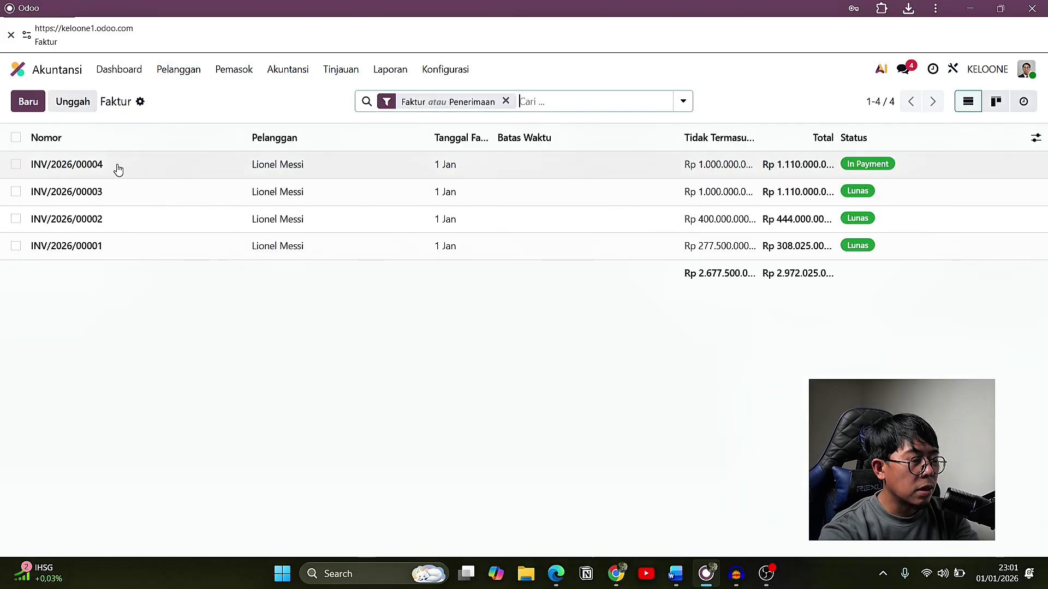
Add a 1 Jan line to the Bank journal's transactions, with the copied invoice number as Label and the invoice's customer as Rekanan.
click(18, 69)
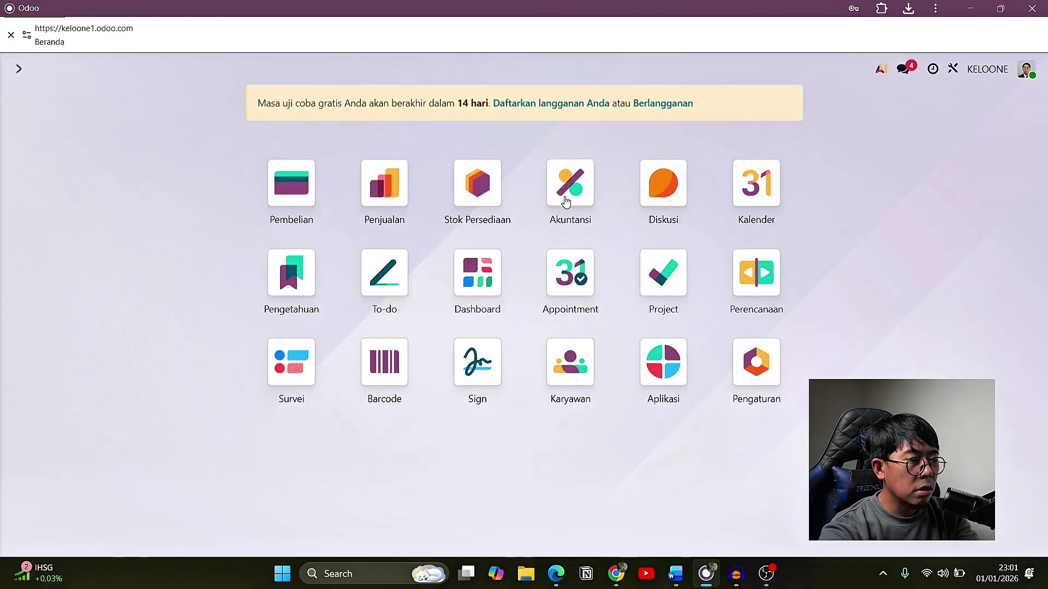
click(568, 183)
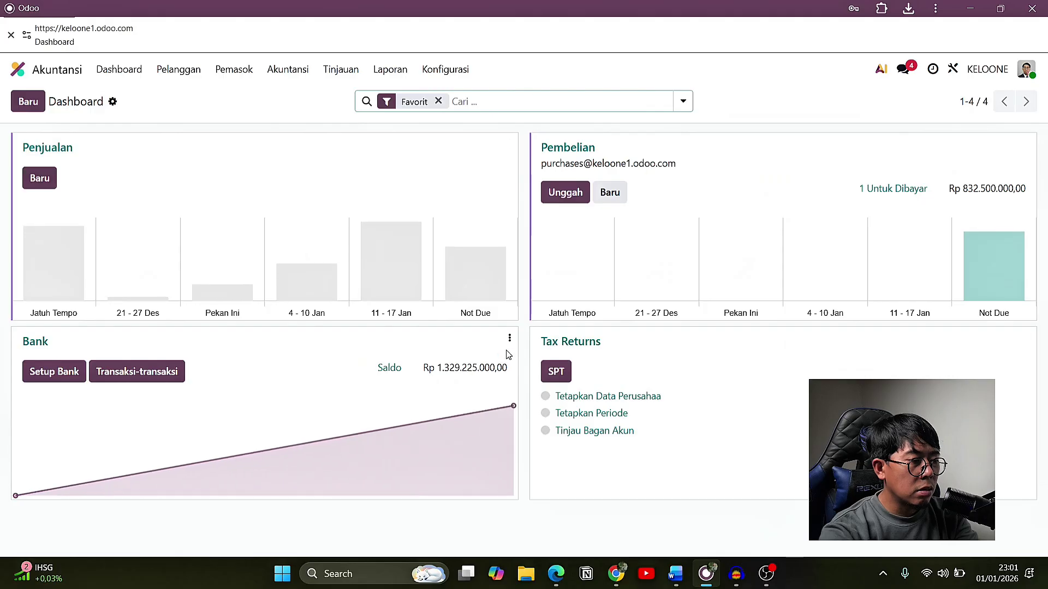
click(509, 341)
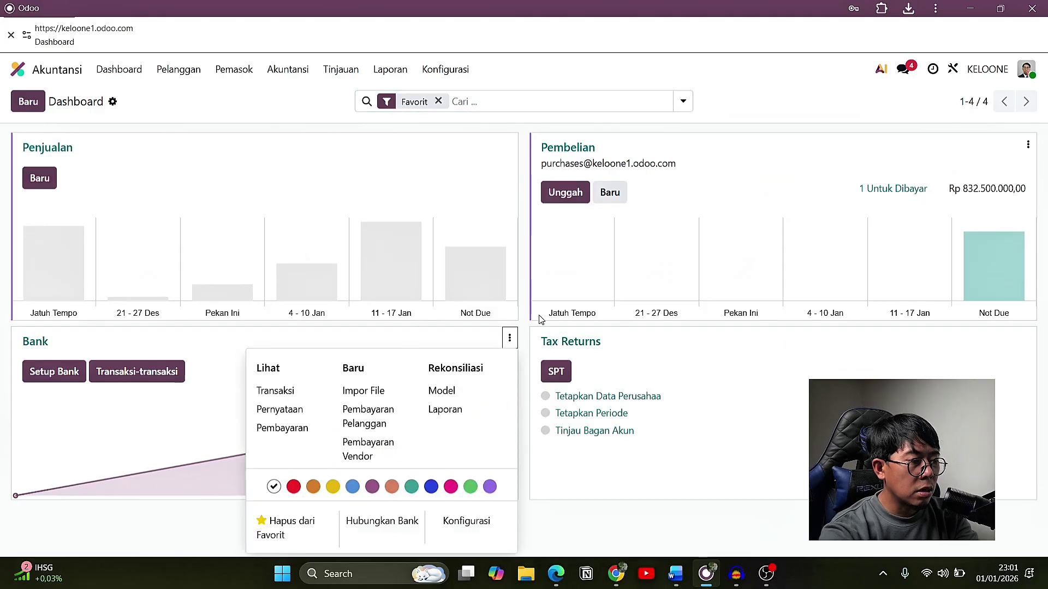
click(279, 391)
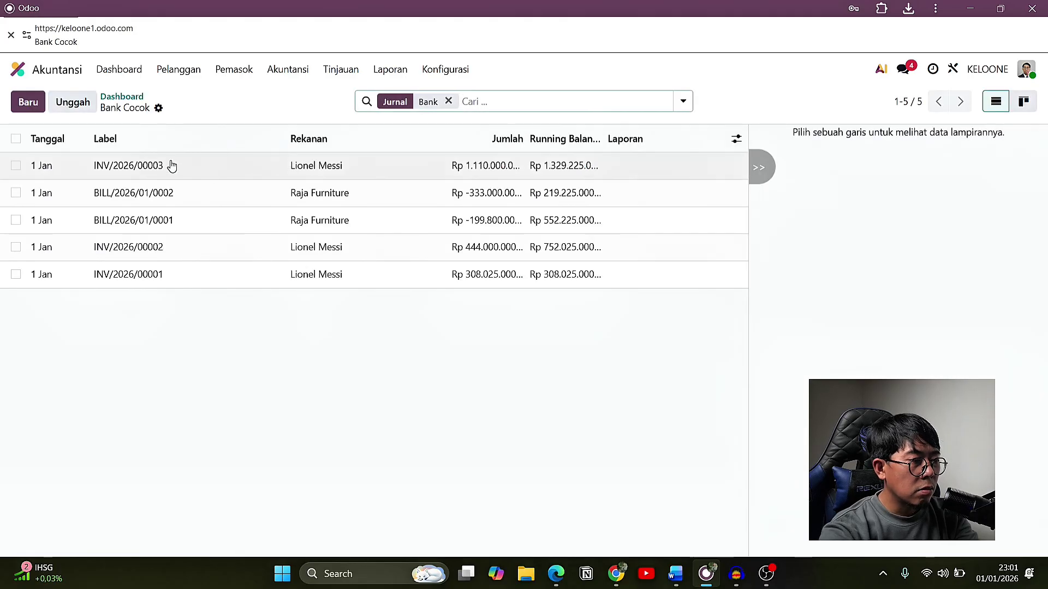
key(alt+c)
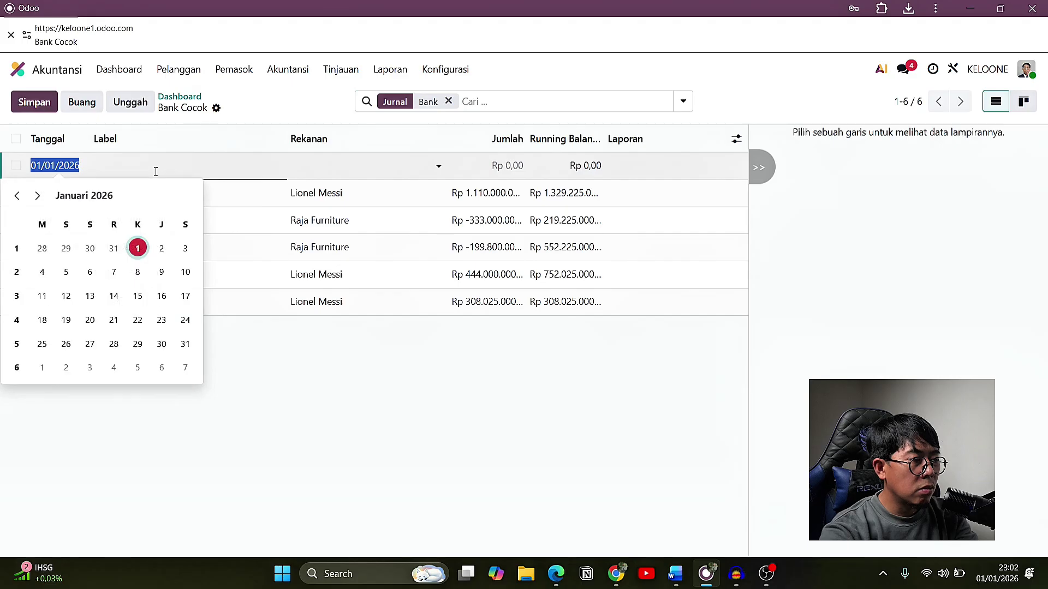
click(141, 165)
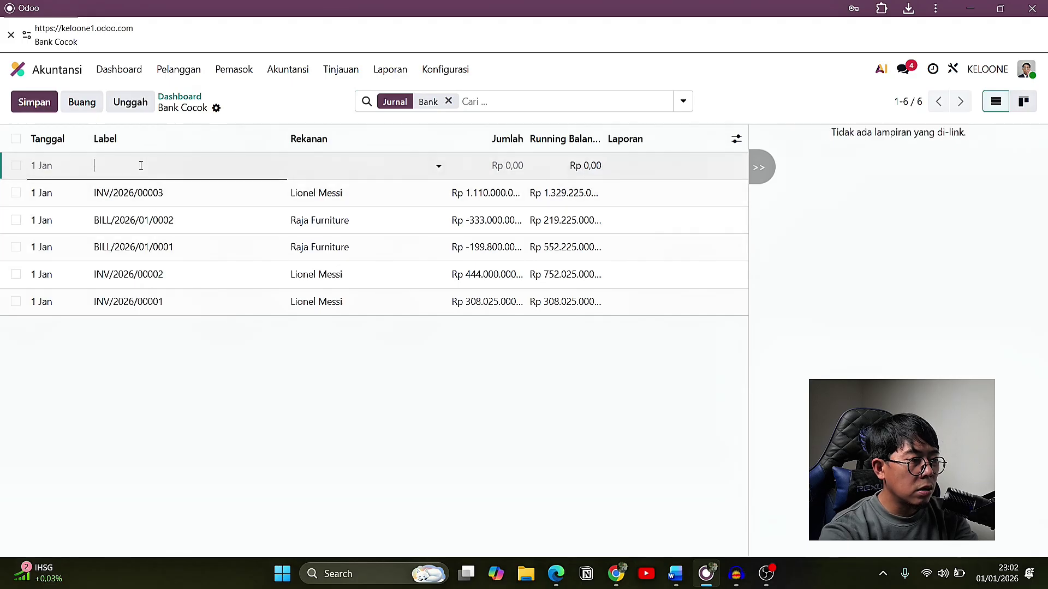
key(ctrl+v)
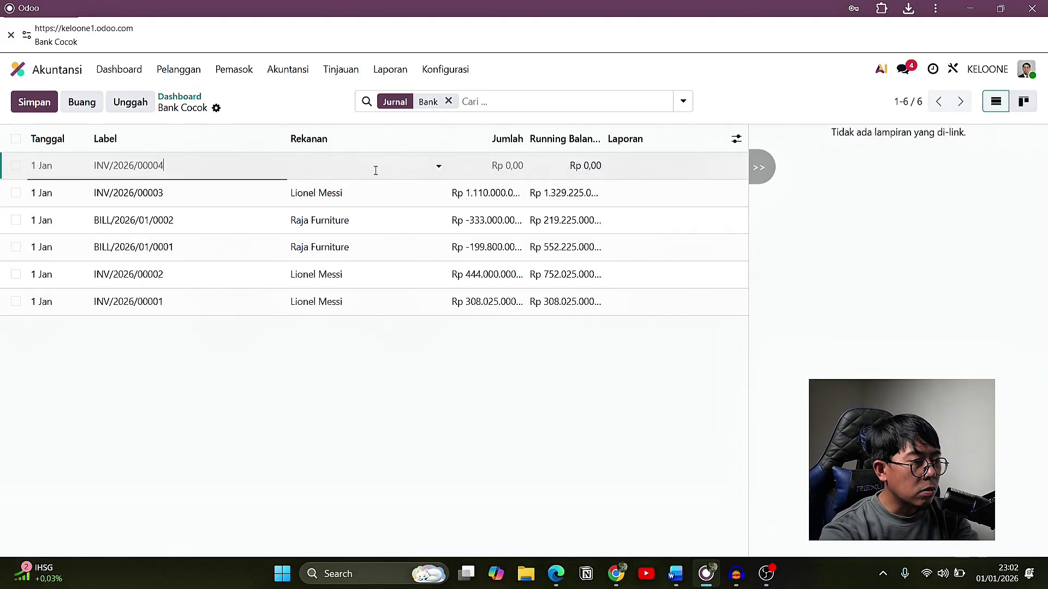
click(320, 169)
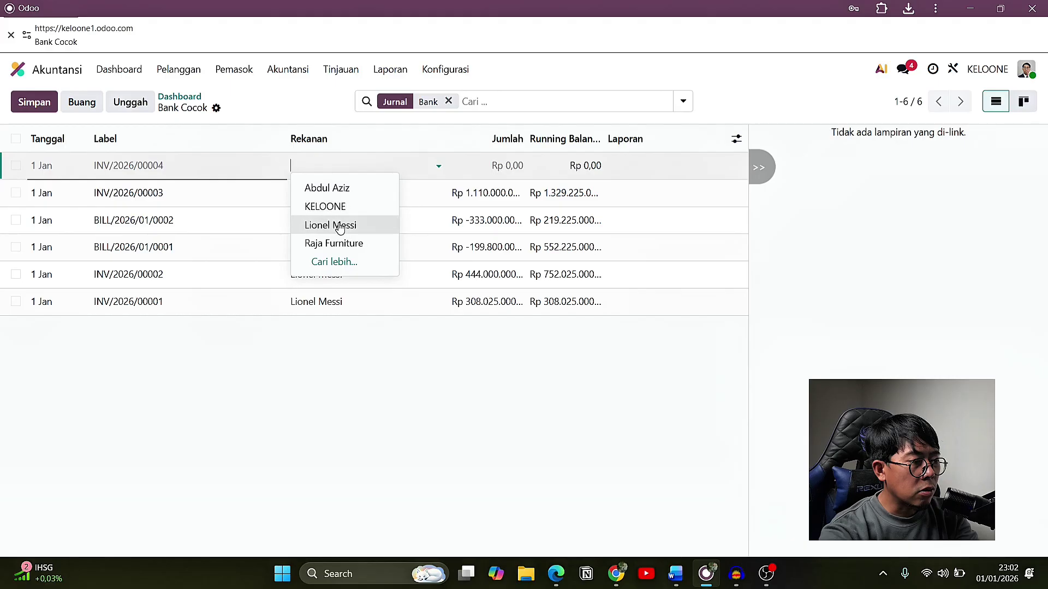
click(375, 225)
click(507, 165)
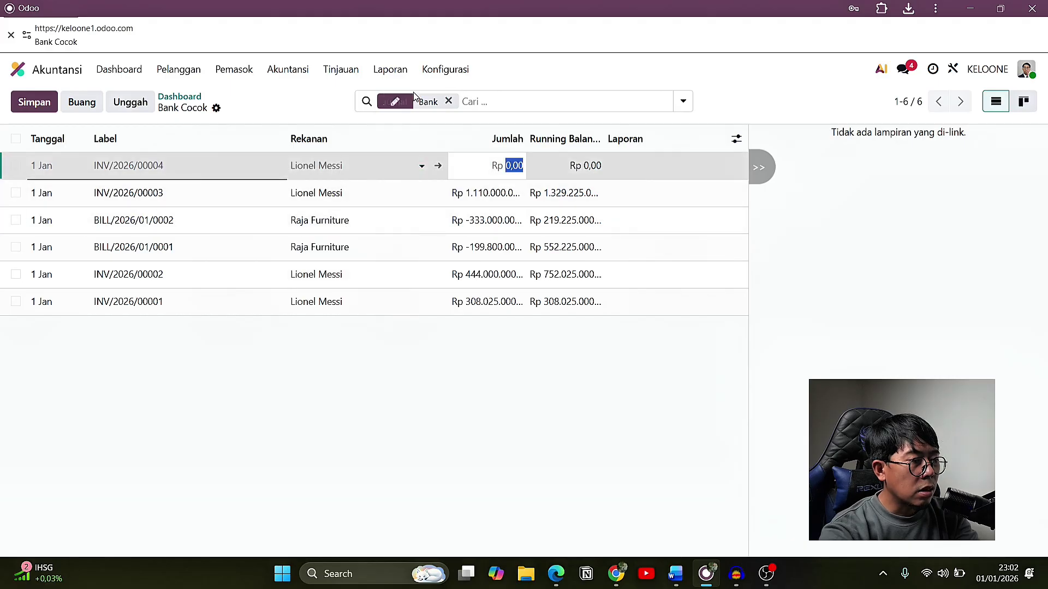
Leave the new bank line and open the newest customer invoice from Faktur to look up its total.
click(188, 72)
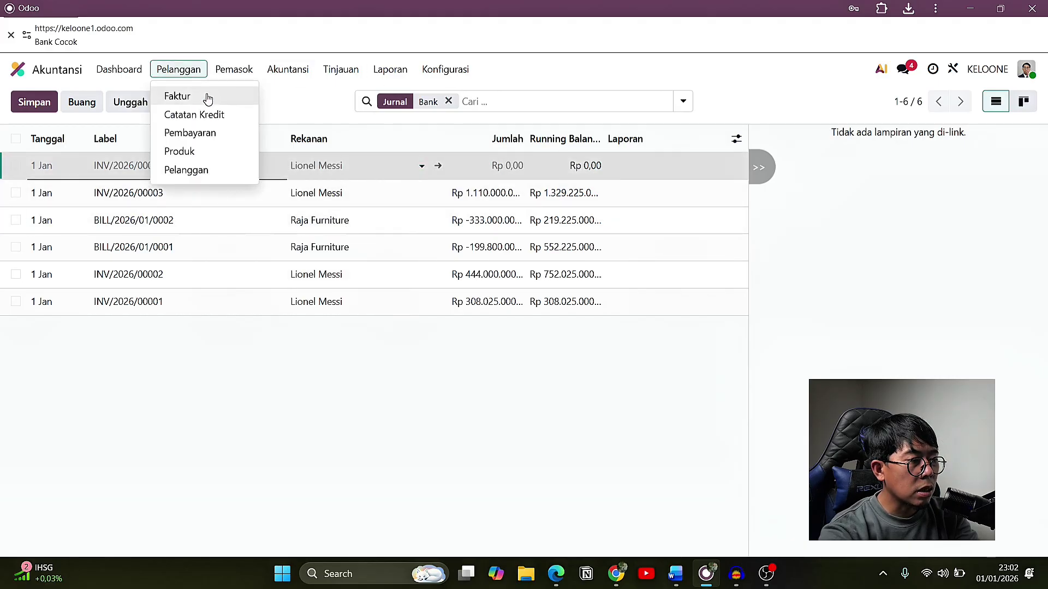
click(191, 133)
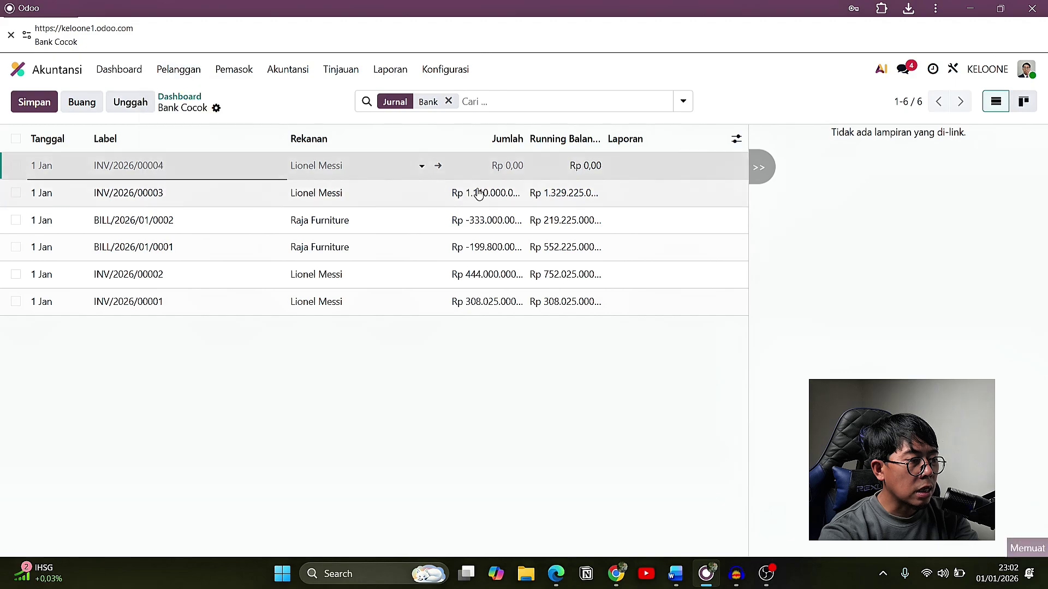
key(alt+Left)
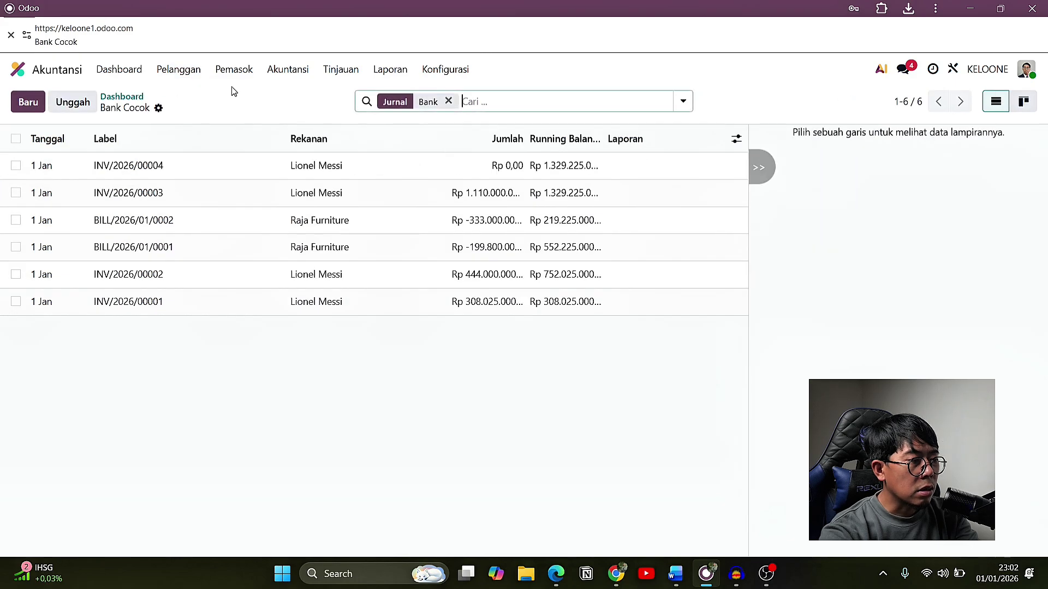
click(179, 71)
click(212, 97)
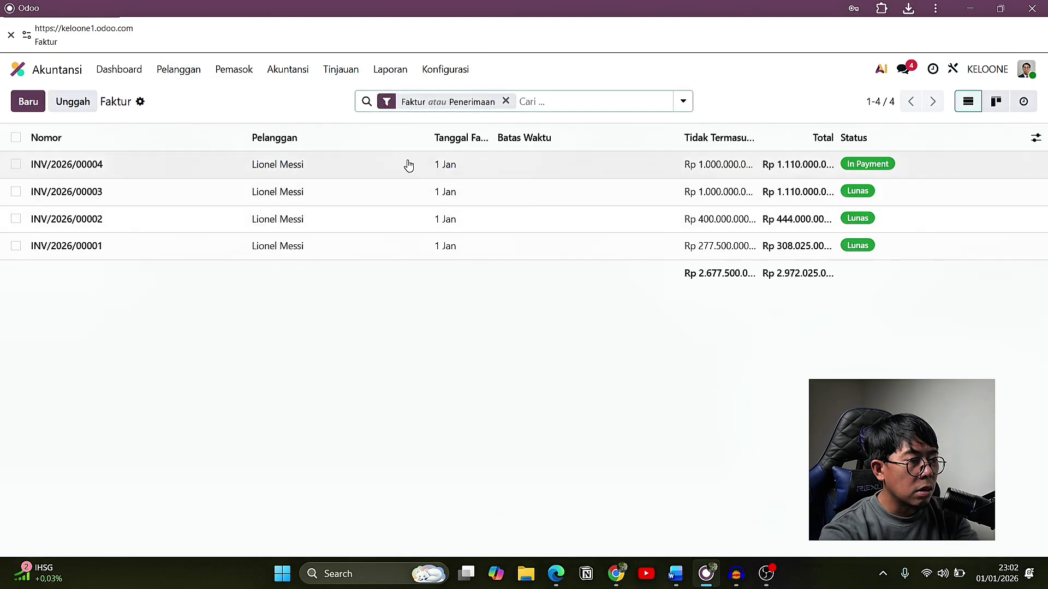
click(96, 165)
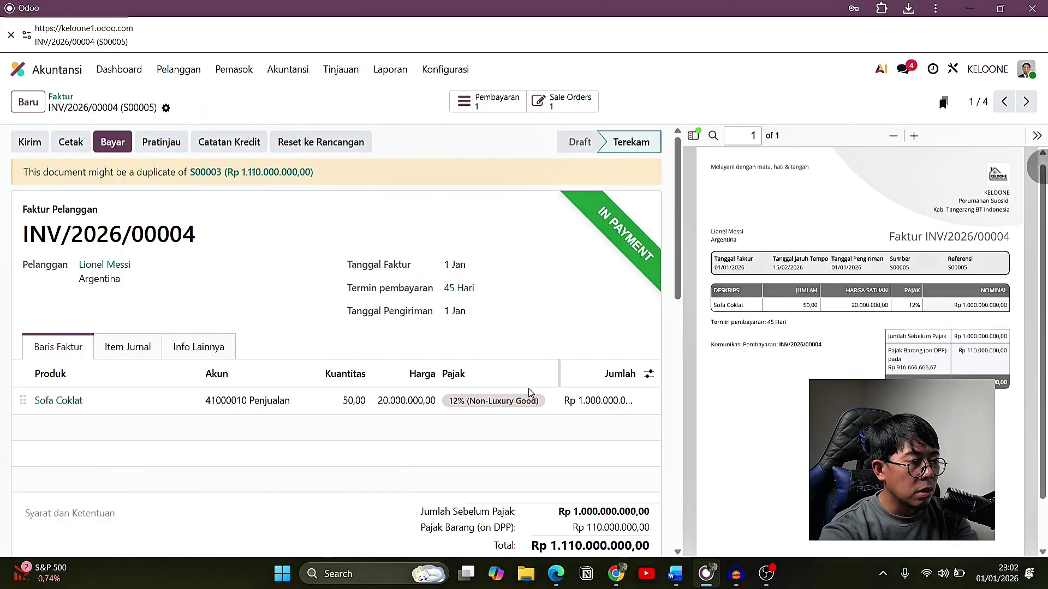
Copy the newest customer invoice's Total amount and return to the Bank journal's transaction list.
scroll(596, 437, down, 2)
drag(649, 408, 550, 405)
key(ctrl+c)
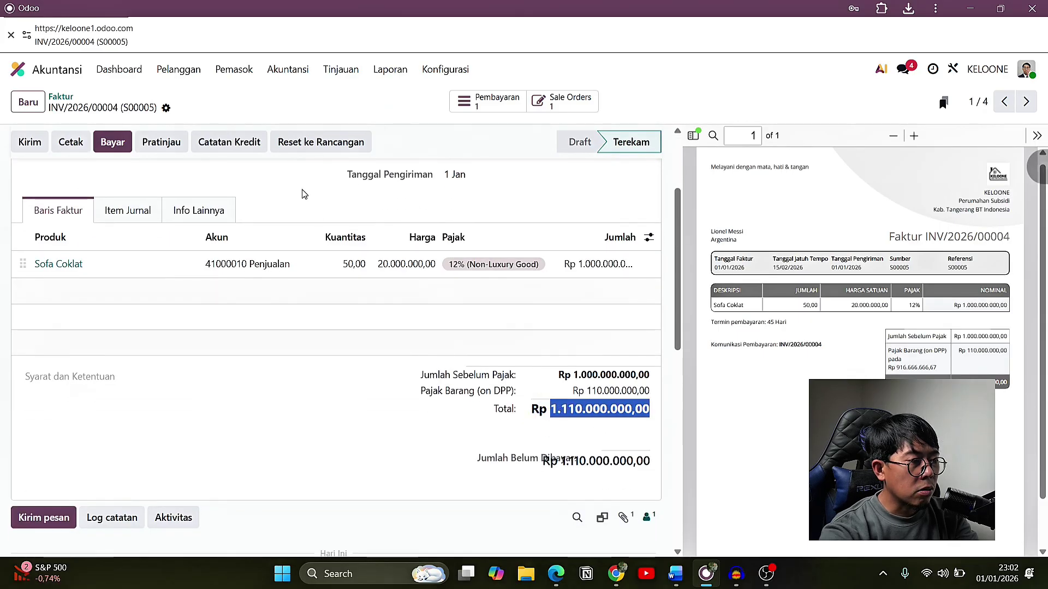
key(alt+Left)
key(alt+Left)
Set the Jumlah of the newest 1 Jan bank line to the copied Rp 1.110.000.000 and save the line.
click(503, 165)
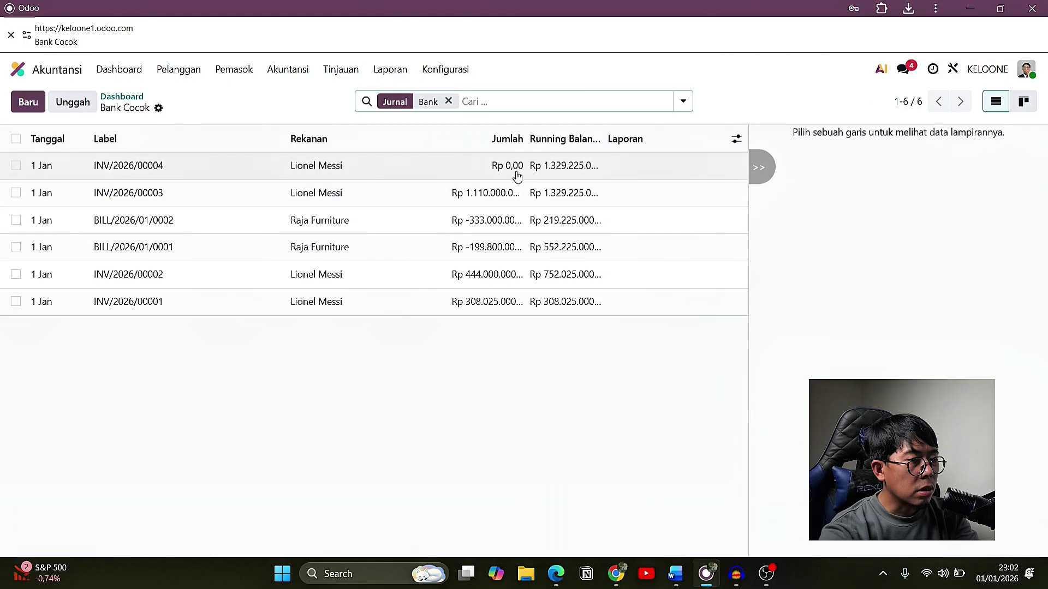
key(ctrl+v)
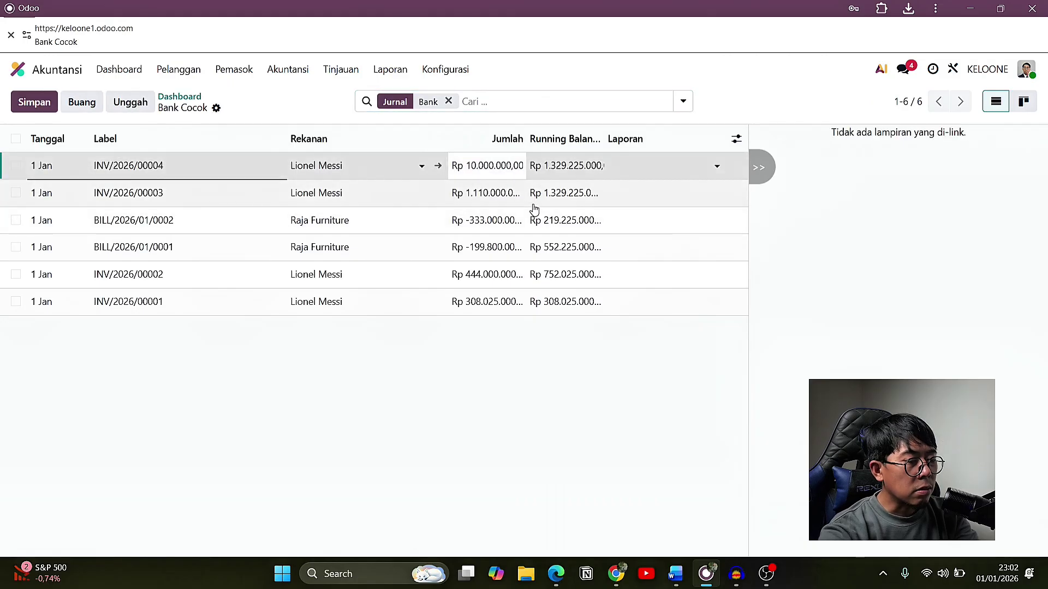
key(Left)
key(Left)
key(Left)
key(Left)
key(Left)
key(Left)
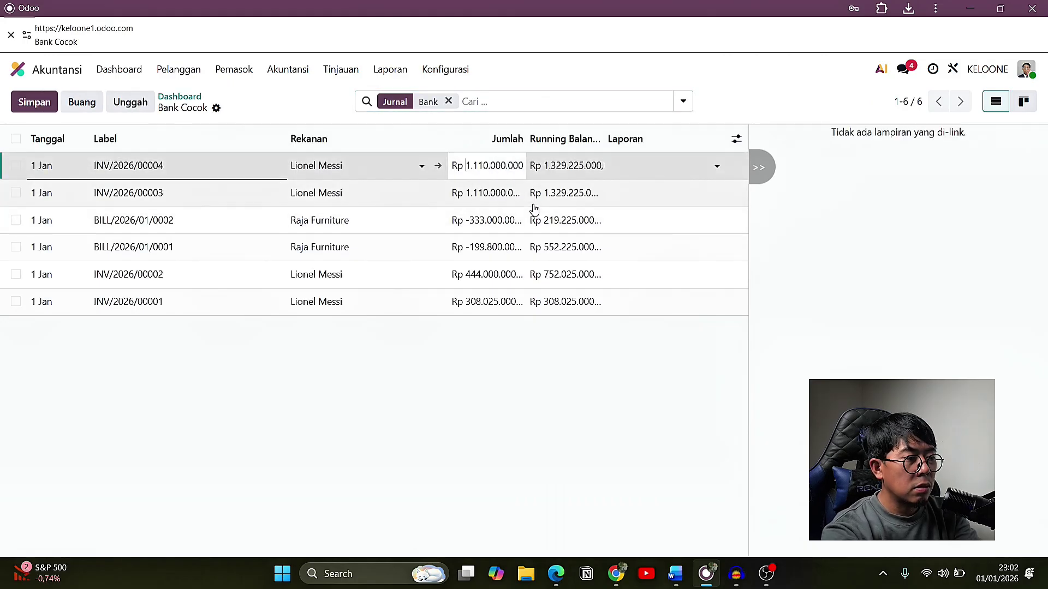
click(30, 103)
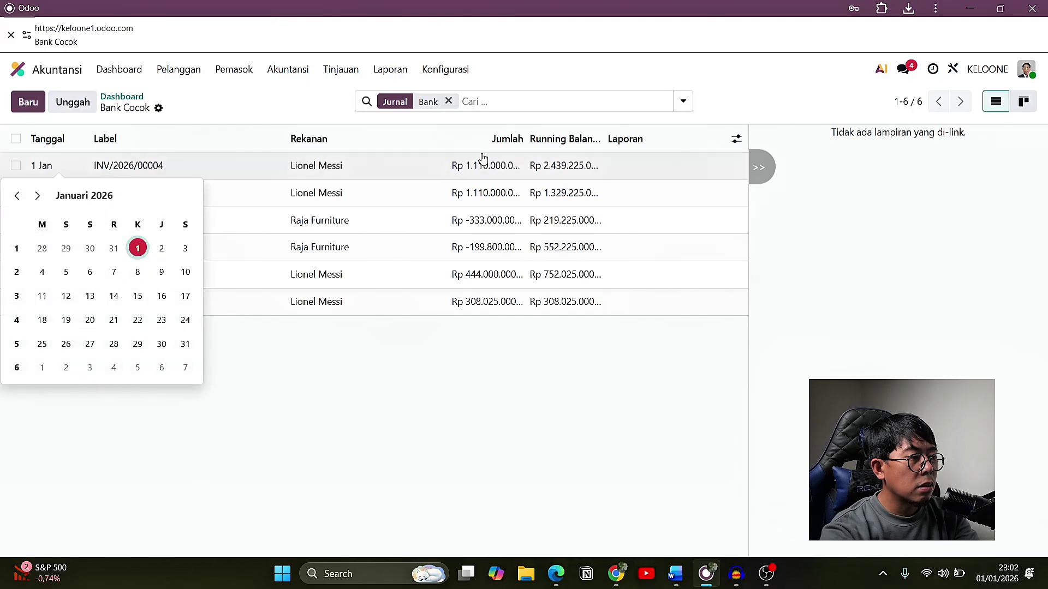
click(587, 453)
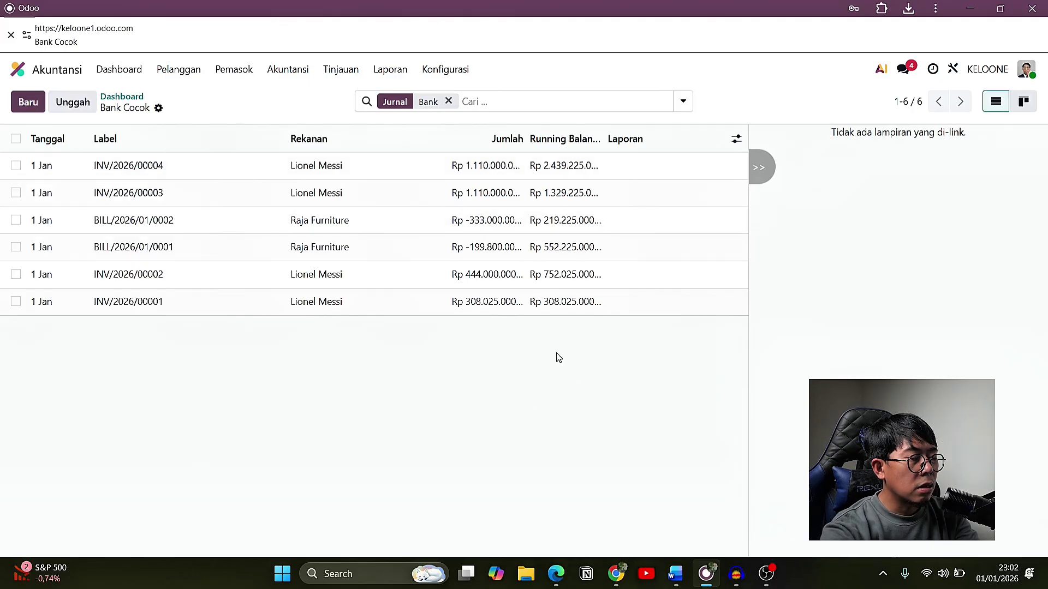
Check the bank, receivable and current asset balances in the Neraca Keuangan report, and return to the accounting dashboard.
click(119, 69)
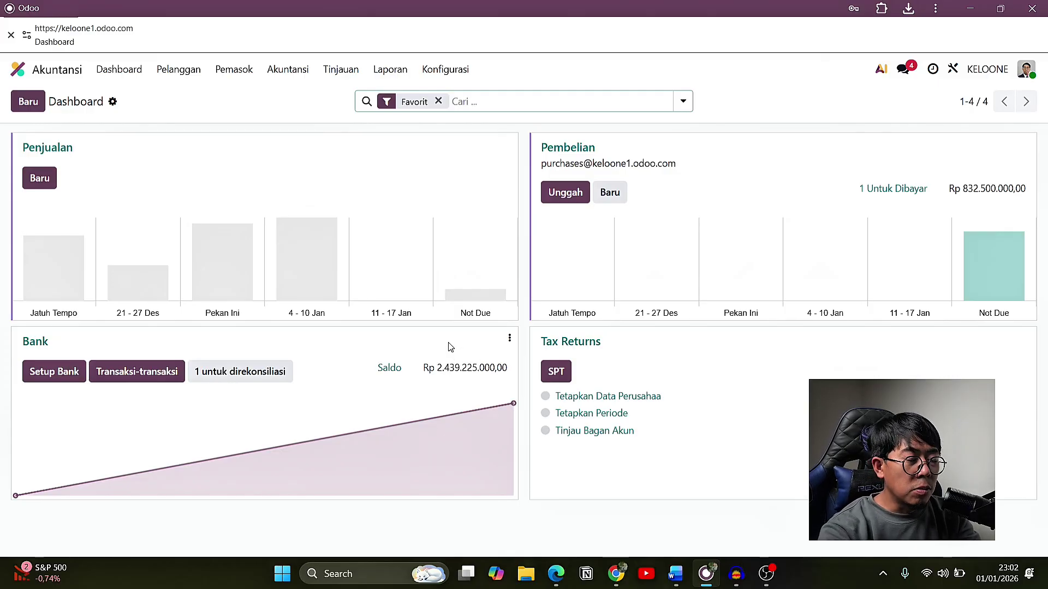
click(402, 68)
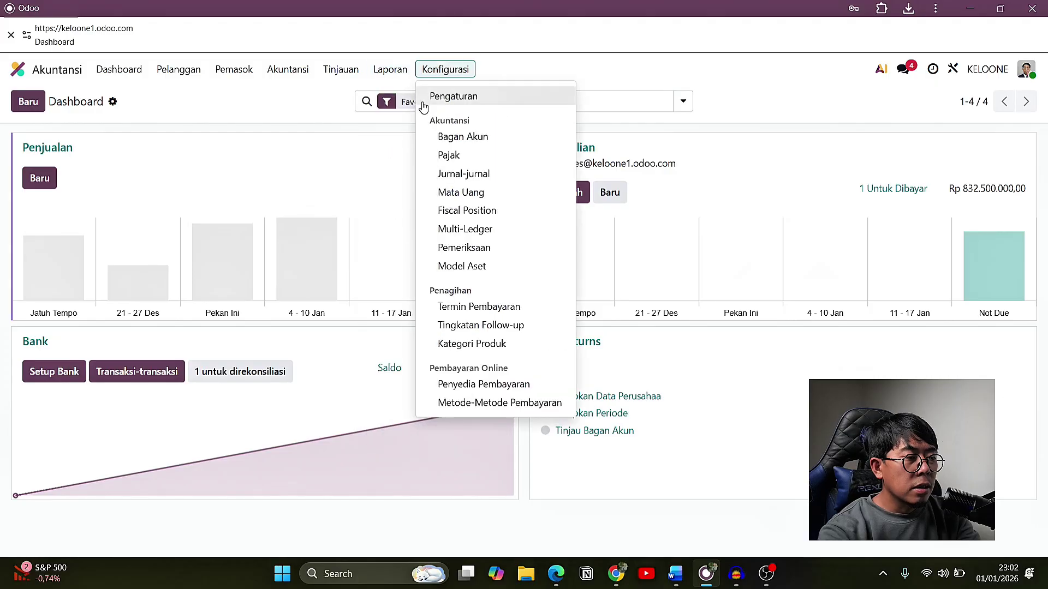
mouse_move(393, 73)
click(408, 119)
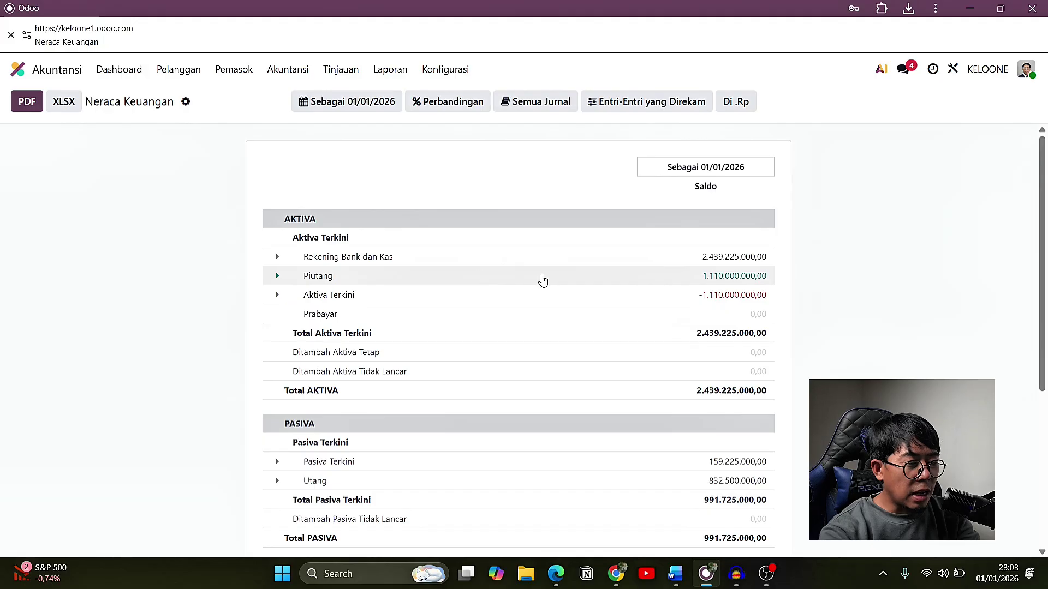
key(alt+Left)
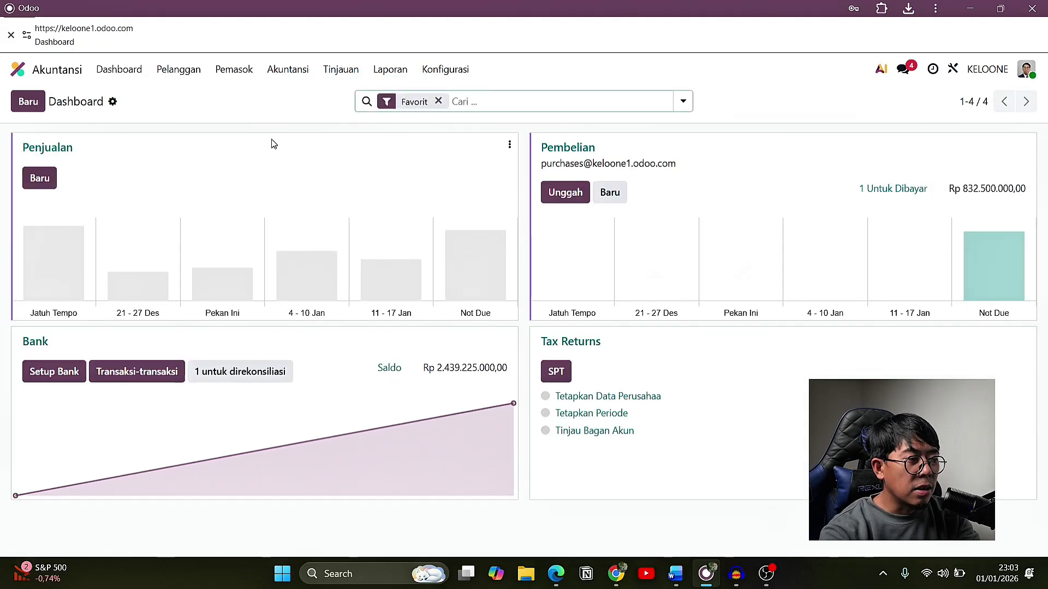
click(135, 74)
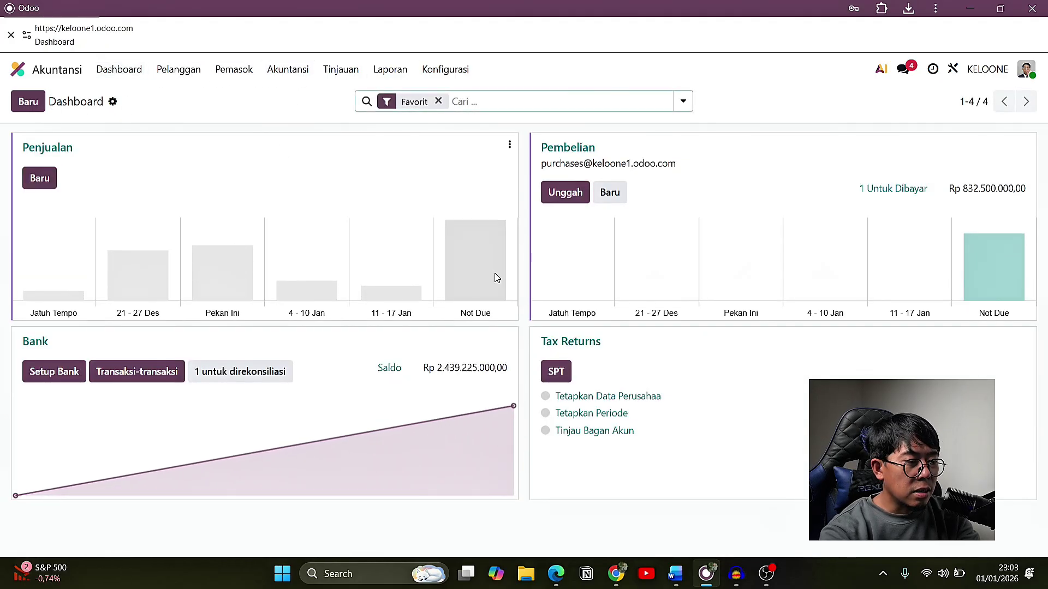
Reconcile the Bank journal's unmatched 1 Jan transaction with the same customer's open invoice entry.
click(241, 374)
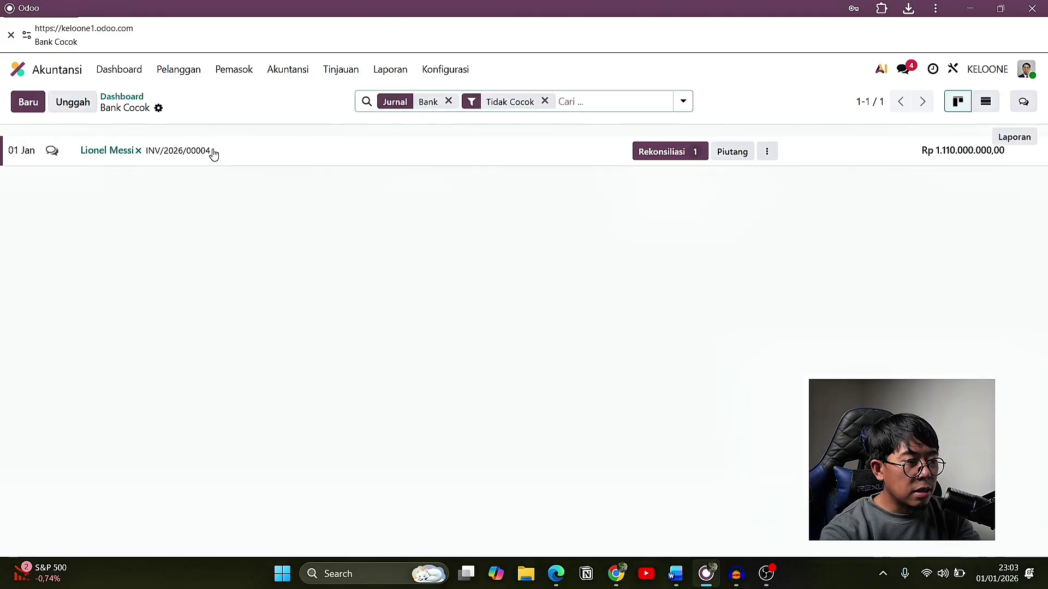
click(671, 160)
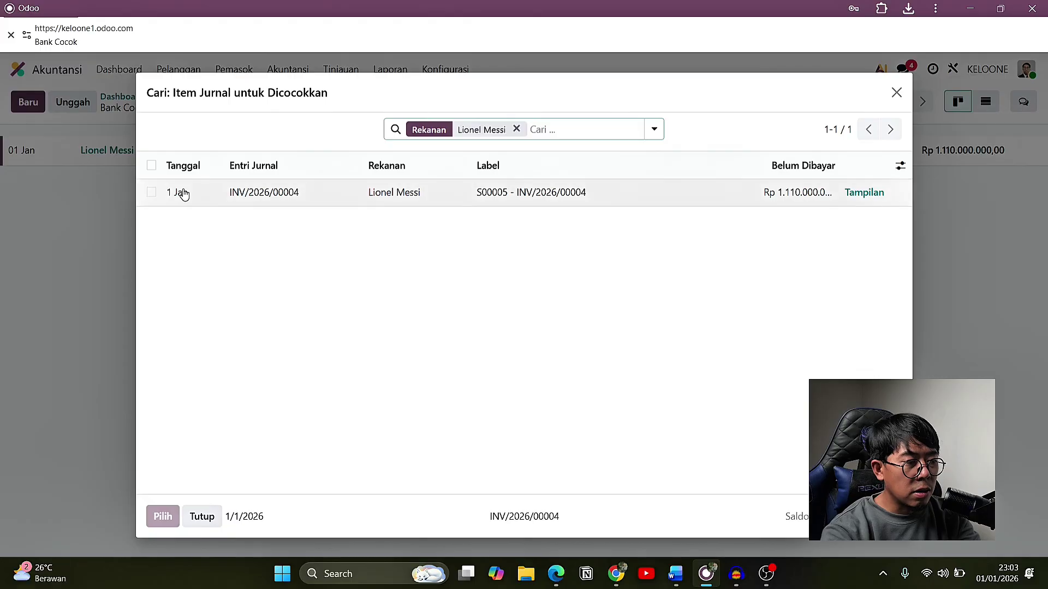
click(151, 192)
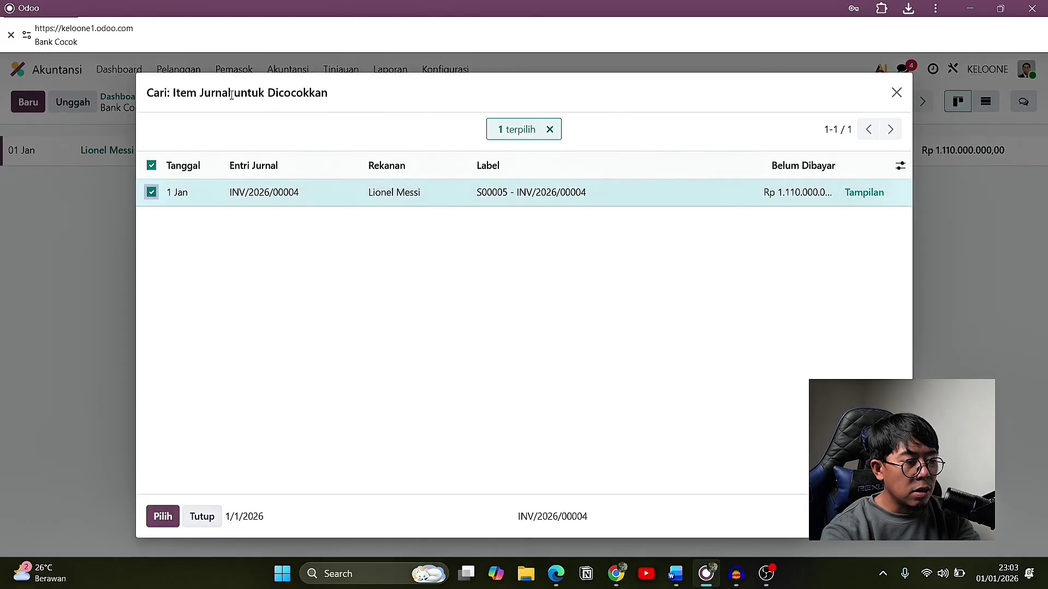
click(162, 517)
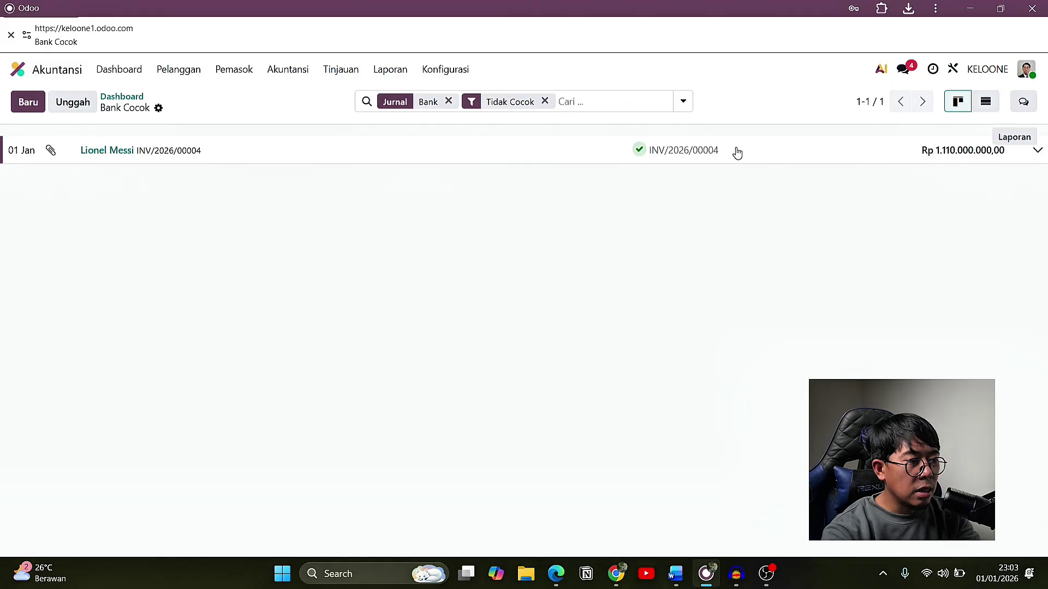
Review the assets, liabilities and equity in the Neraca Keuangan report as of 01/01/2026.
click(395, 72)
click(417, 116)
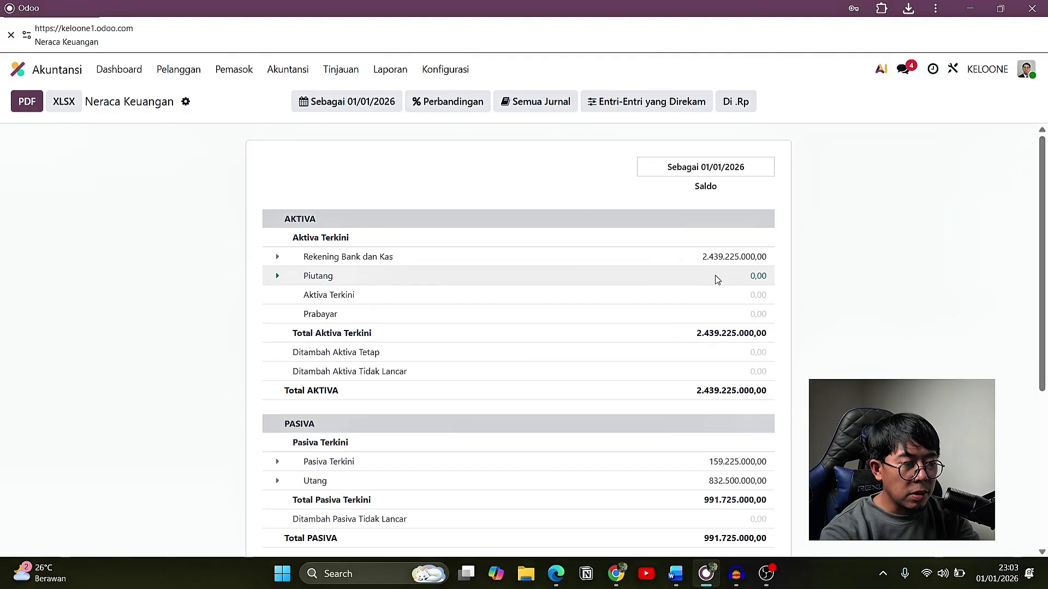
scroll(725, 297, down, 2)
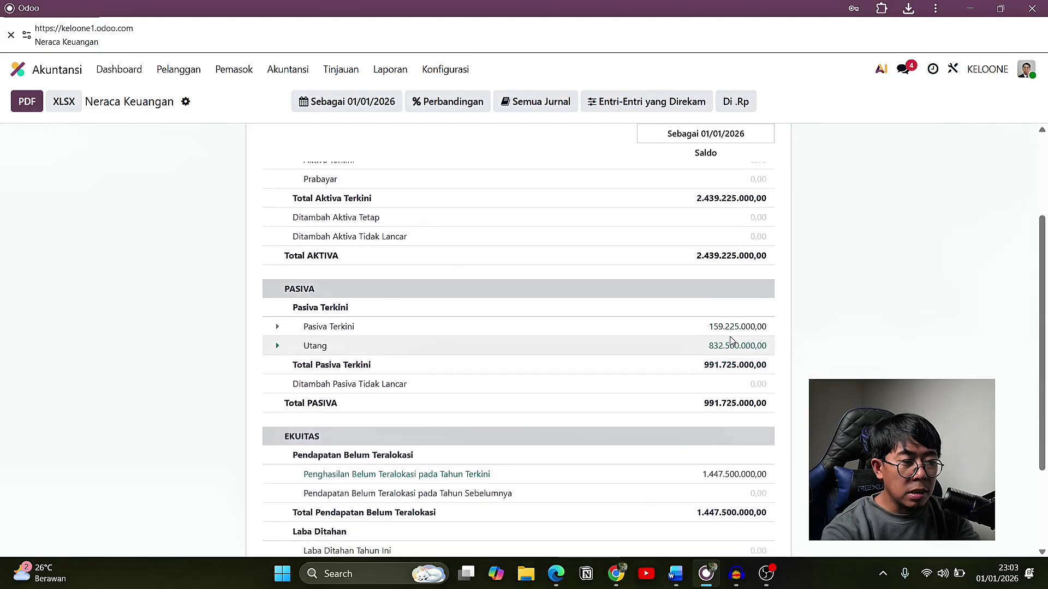
scroll(710, 339, up, 2)
scroll(704, 294, down, 4)
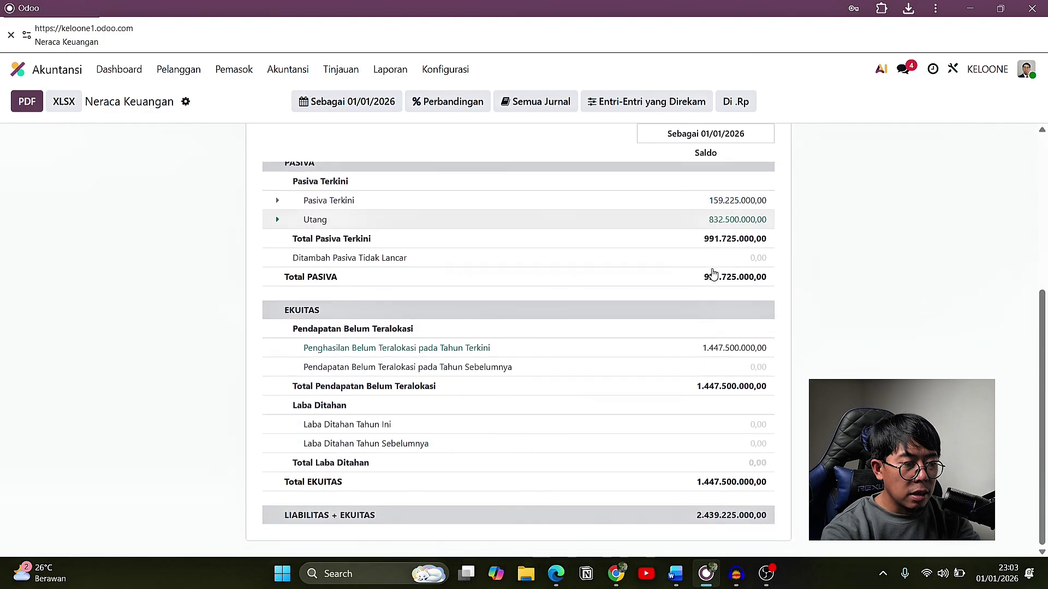
Review the 2026 Laba dan Rugi report, and return through the accounting dashboard to the Odoo apps overview.
click(390, 69)
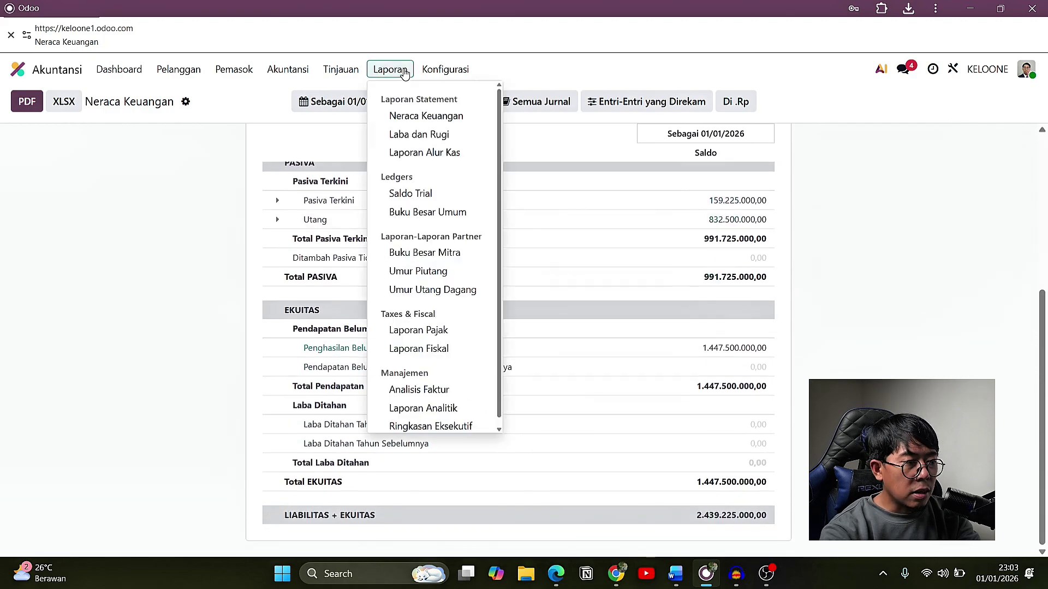
click(420, 139)
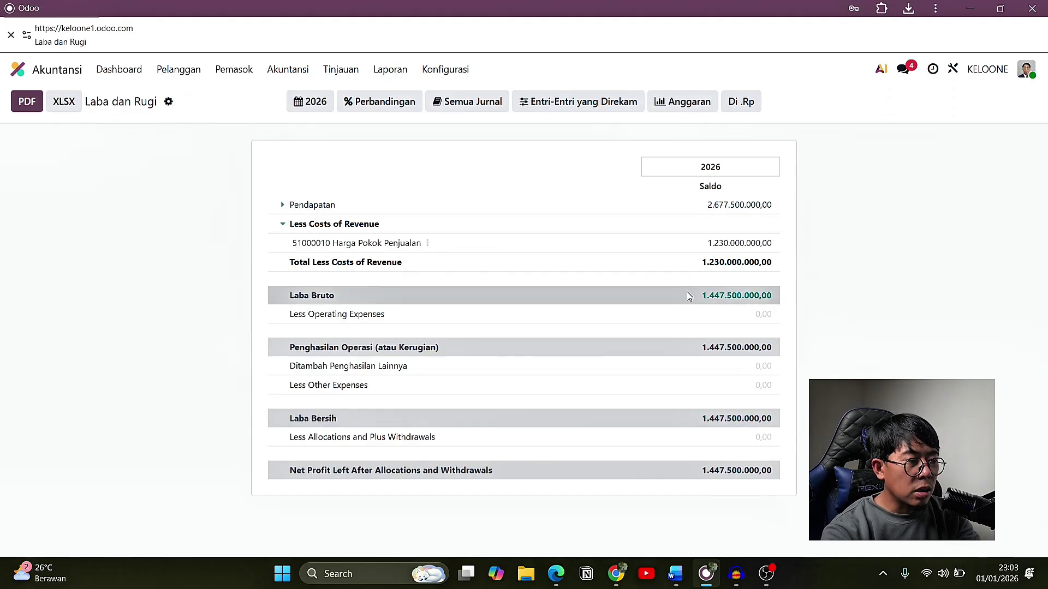
click(124, 73)
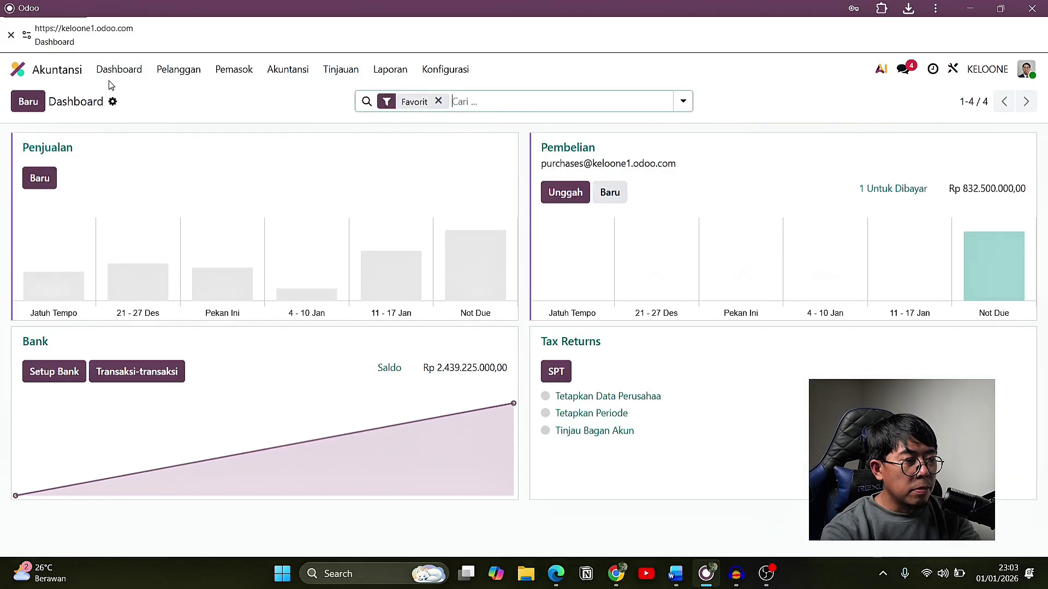
click(18, 69)
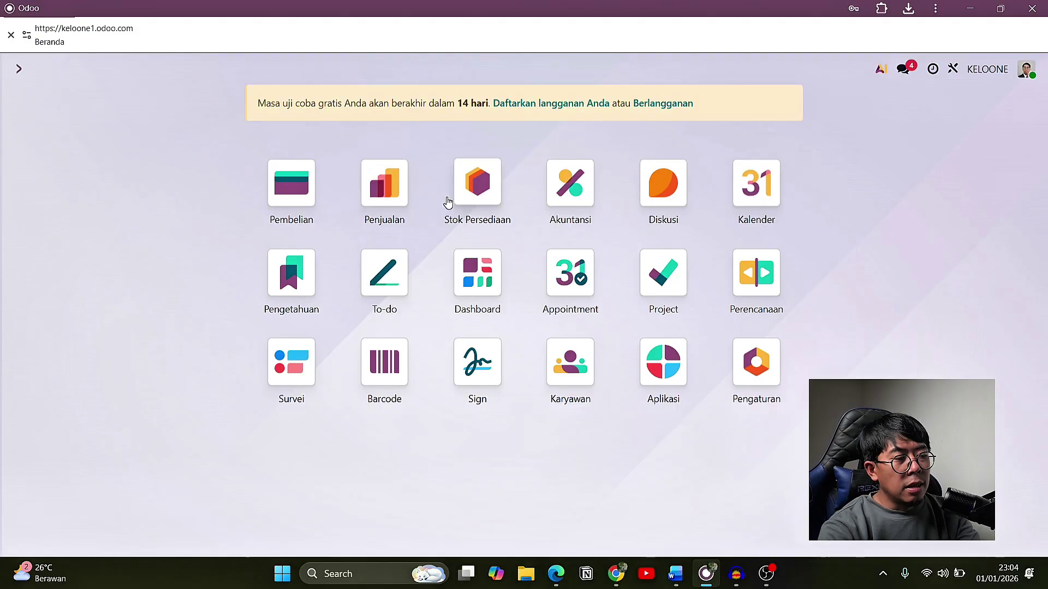